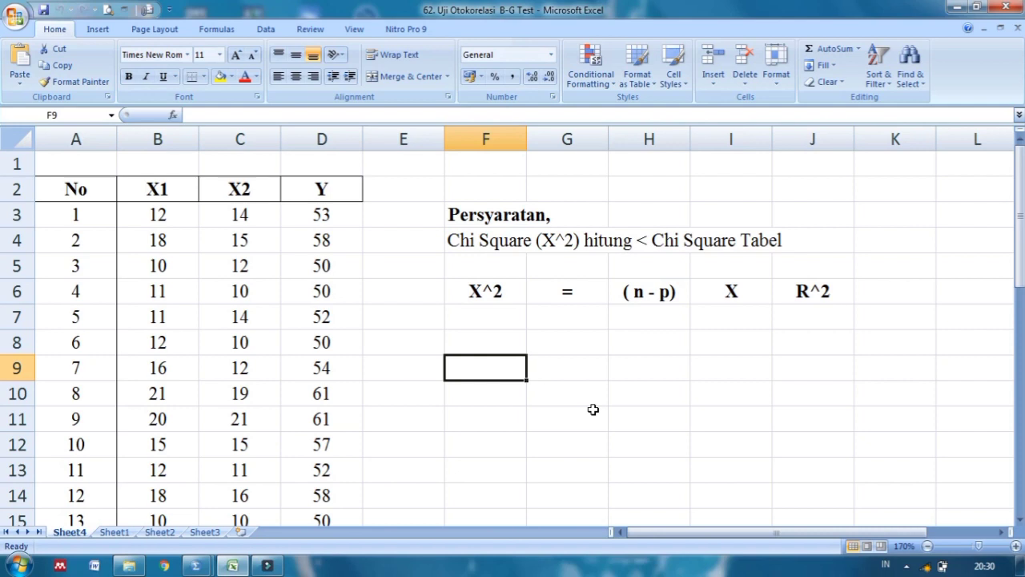
Examine the X1, X2 and Y data for all respondents down to the Sigma row and the variable labels beneath it
key("Left")
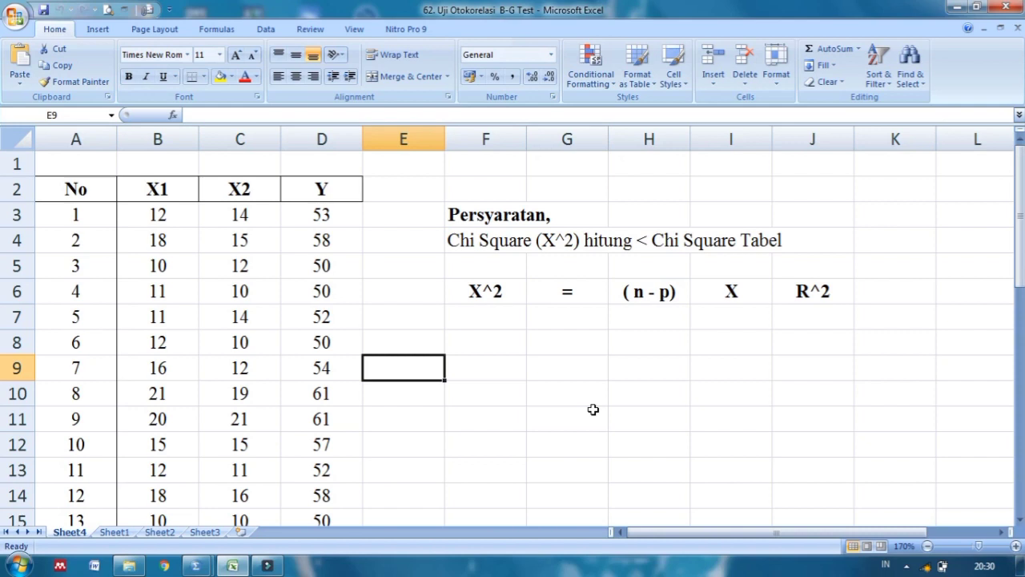
key("Down")
key("Down")
key("Down")
key("Down")
key("Down")
key("Down")
key("Down")
key("Down")
key("Down")
key("Down")
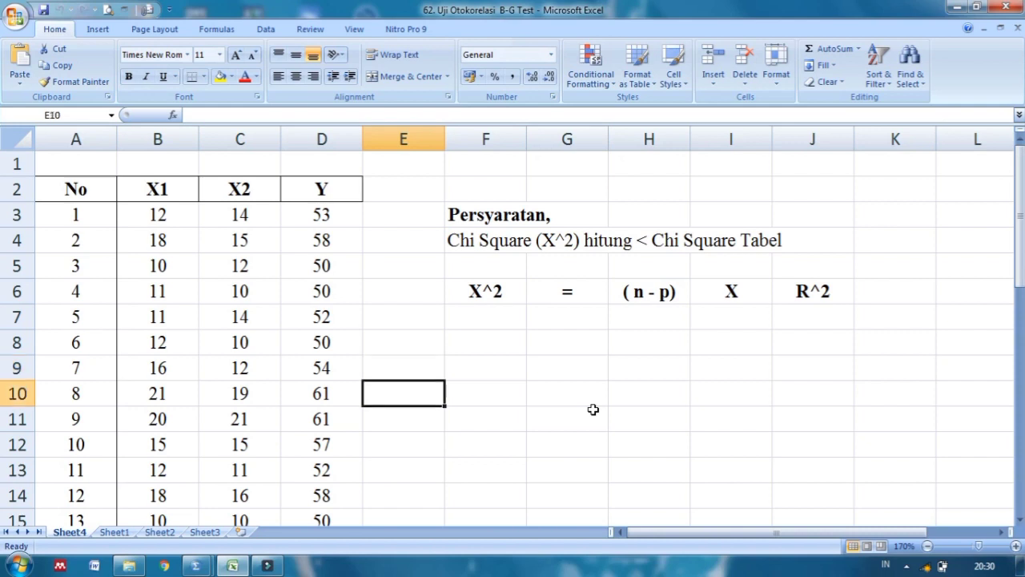
key("Down")
key("Down")
key("Down")
key("Down")
key("Down")
key("Down")
key("Down")
key("Down")
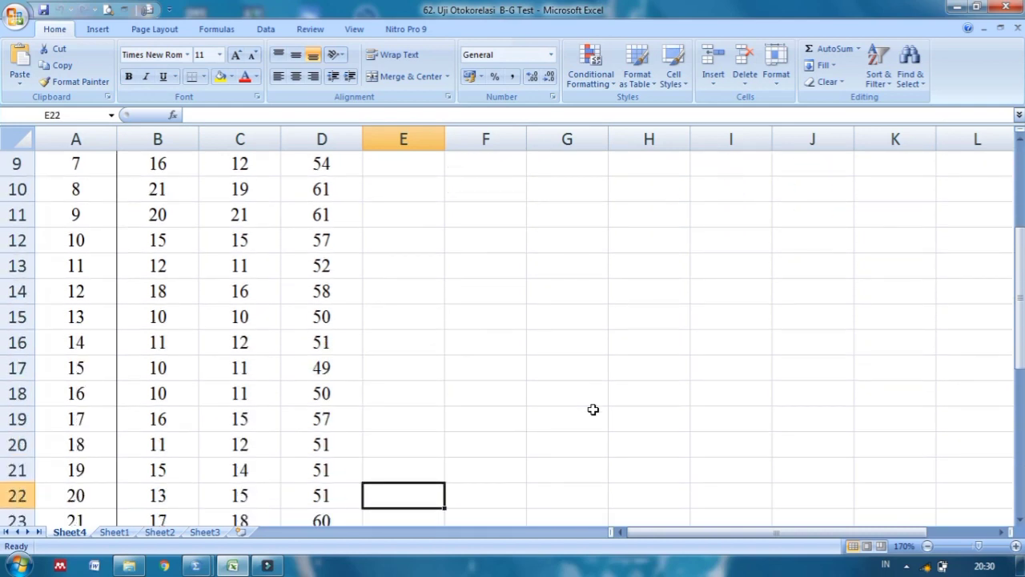
key("Down")
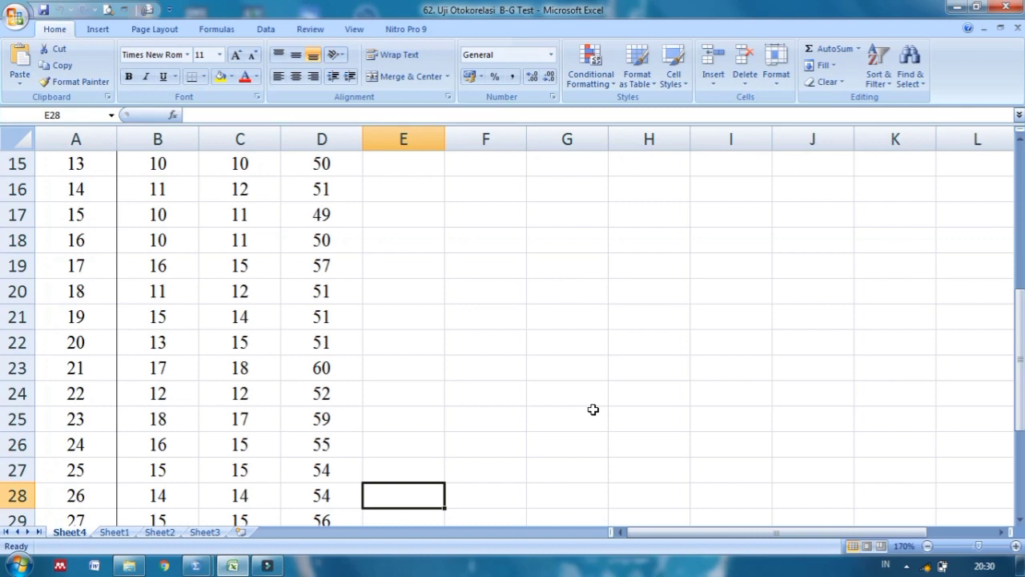
key("Down")
key("Down")
key("Down")
key("Down")
key("Down")
key("Down")
key("Down")
key("Down")
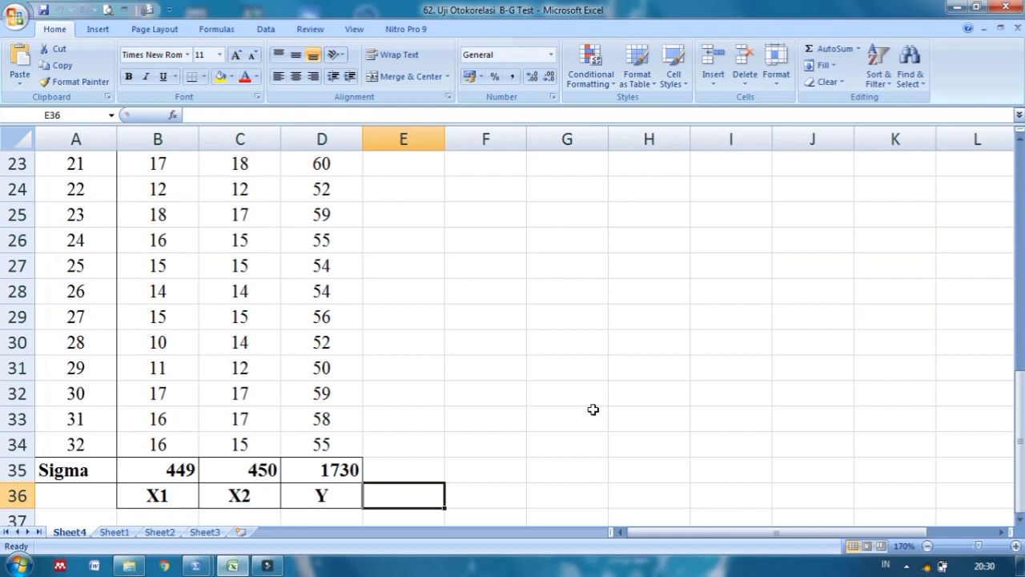
key("Left")
key("Left")
key("Left")
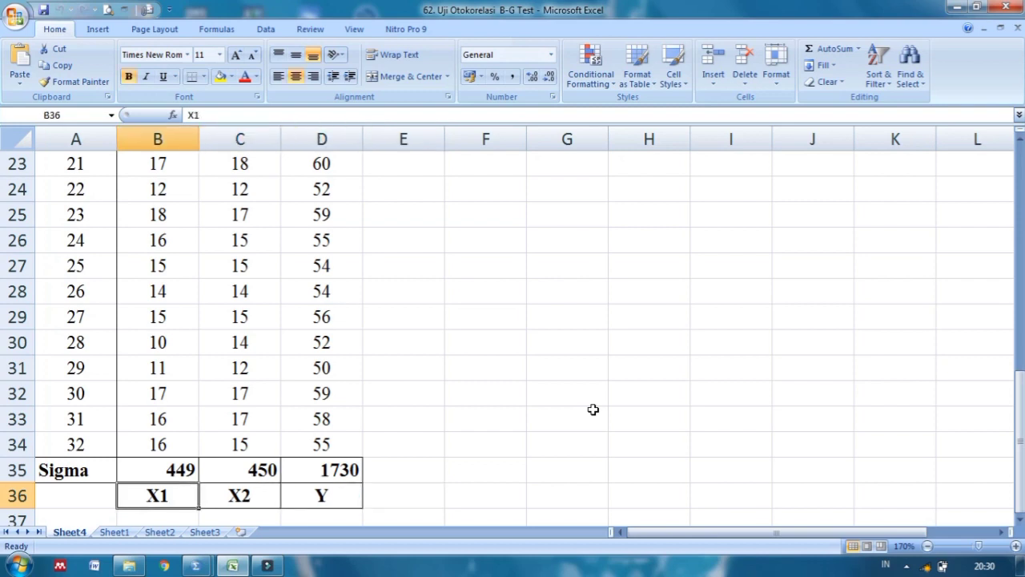
key("Right")
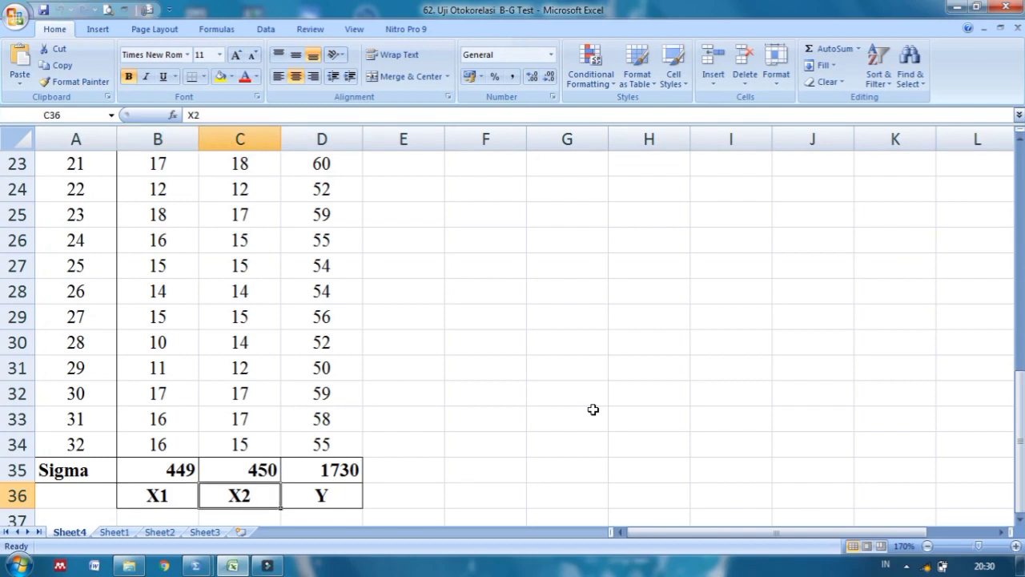
key("Right")
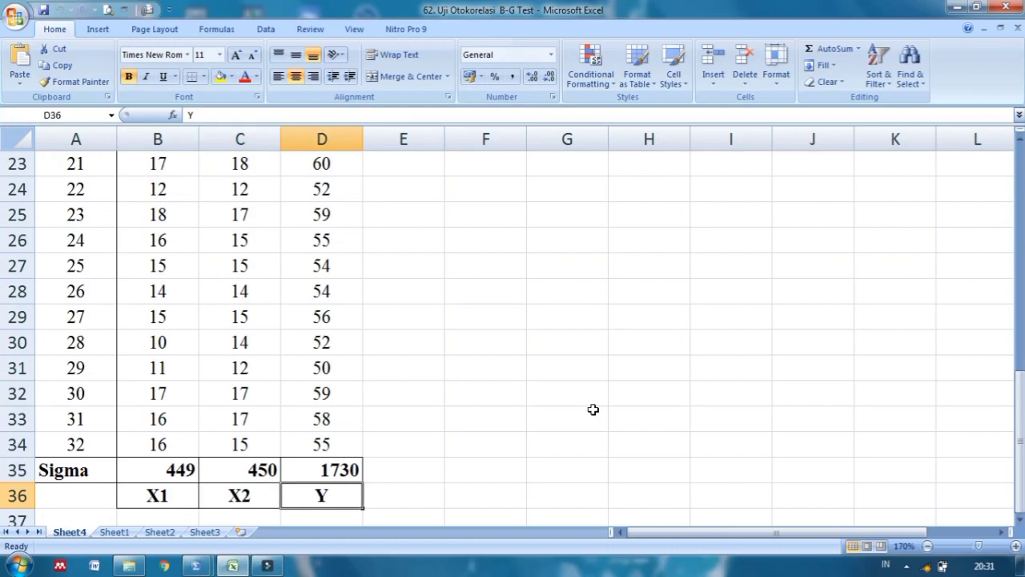
key("Right")
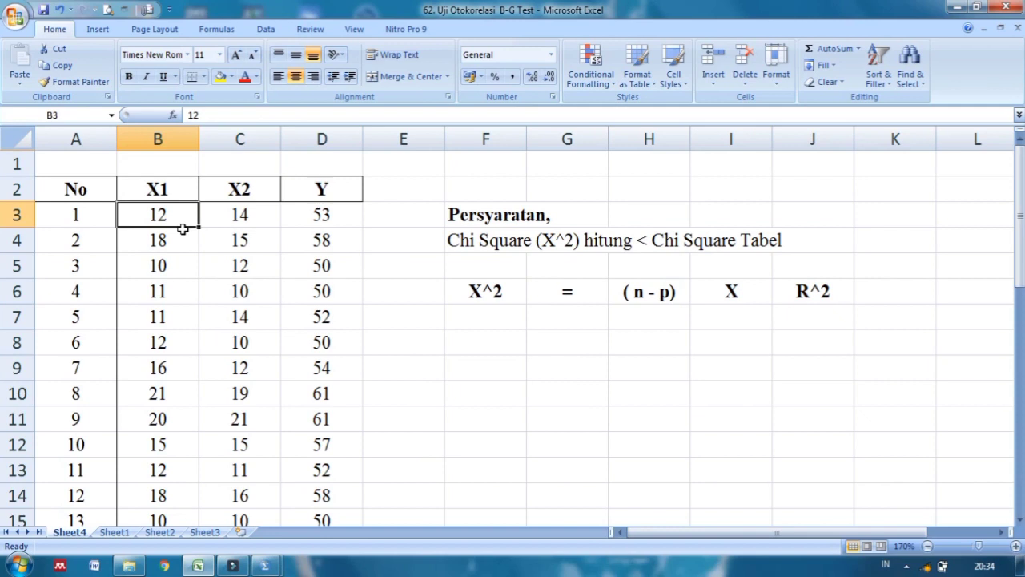
Copy the X1, X2 and Y values in B3:D34, without the headers and the Sigma row
key("shift+Right")
key("shift+Right")
key("shift+Down")
key("shift+Down")
key("shift+Down")
key("shift+Down")
key("shift+Down")
key("shift+Down")
key("shift+Down")
key("shift+Down")
key("shift+Down")
key("shift+Down")
key("shift+Down")
key("shift+Down")
key("shift+Down")
key("shift+Down")
key("shift+Down")
key("shift+Down")
key("shift+Down")
key("shift+Down")
key("shift+Down")
key("shift+Down")
key("shift+Down")
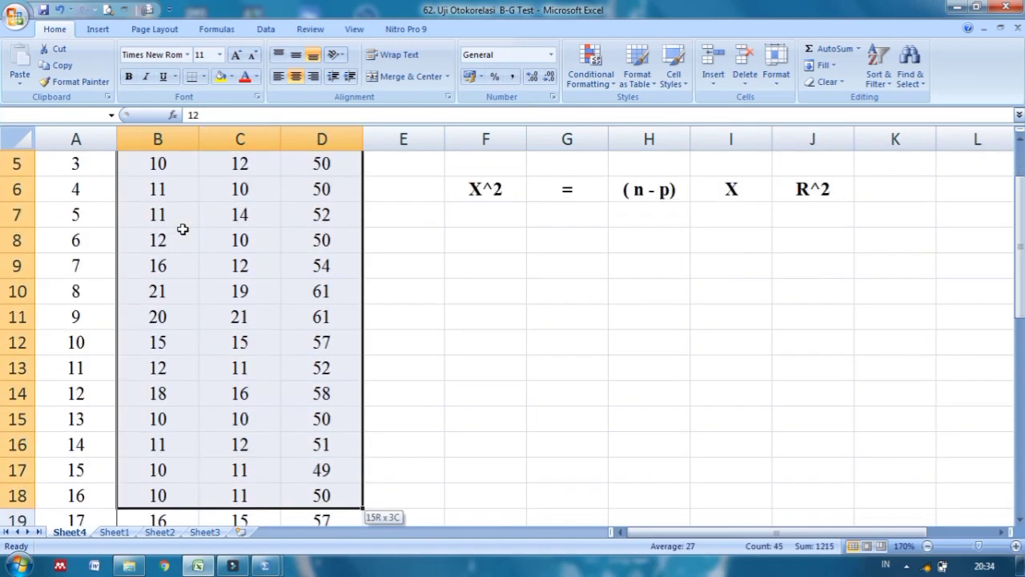
key("shift+Down")
key("shift+Down")
key("shift+Down")
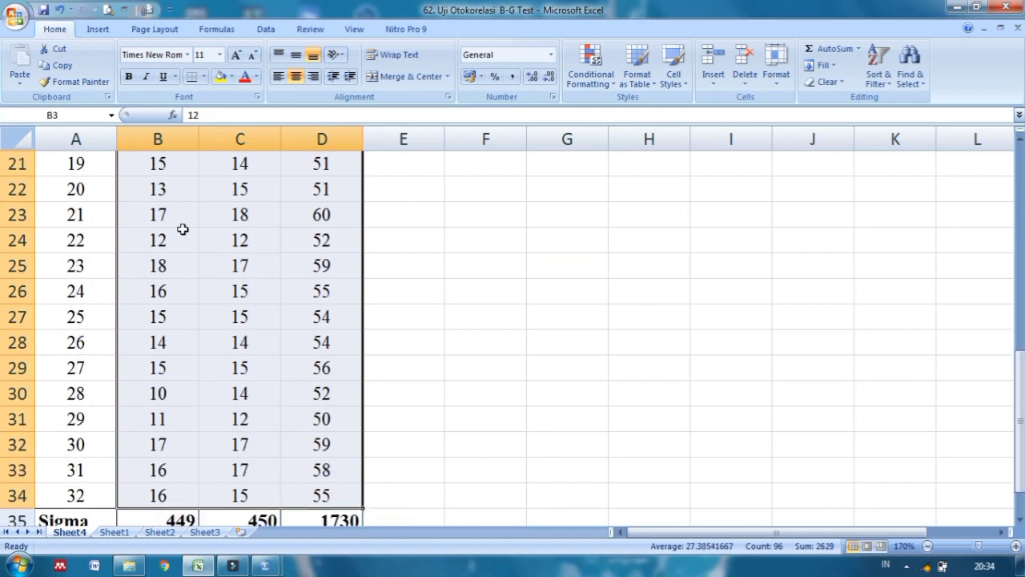
key("ctrl+c")
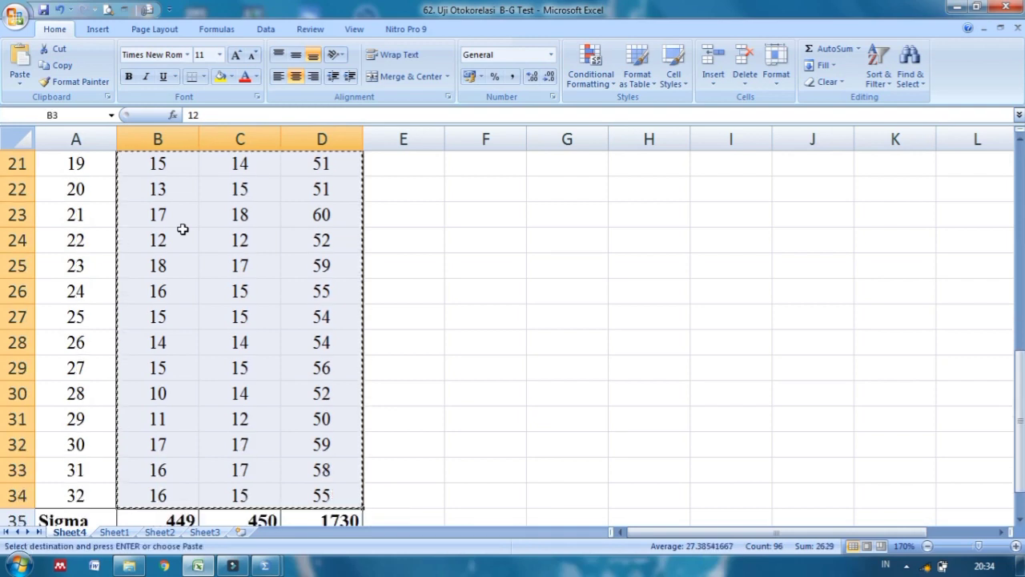
Switch to the empty SPSS Data Editor and paste the copied values starting at the first row of the first variable
left_click(264, 565)
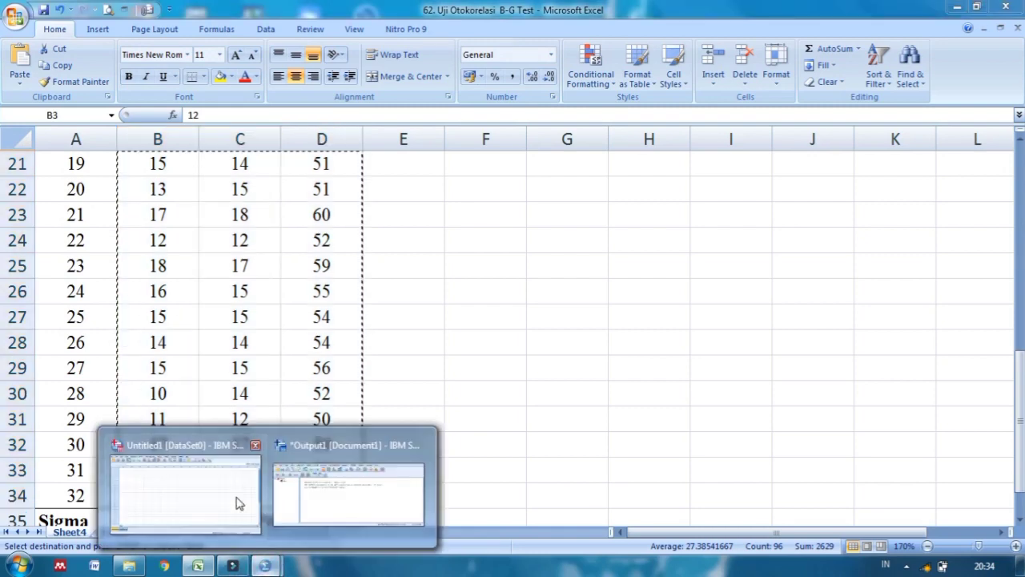
left_click(190, 488)
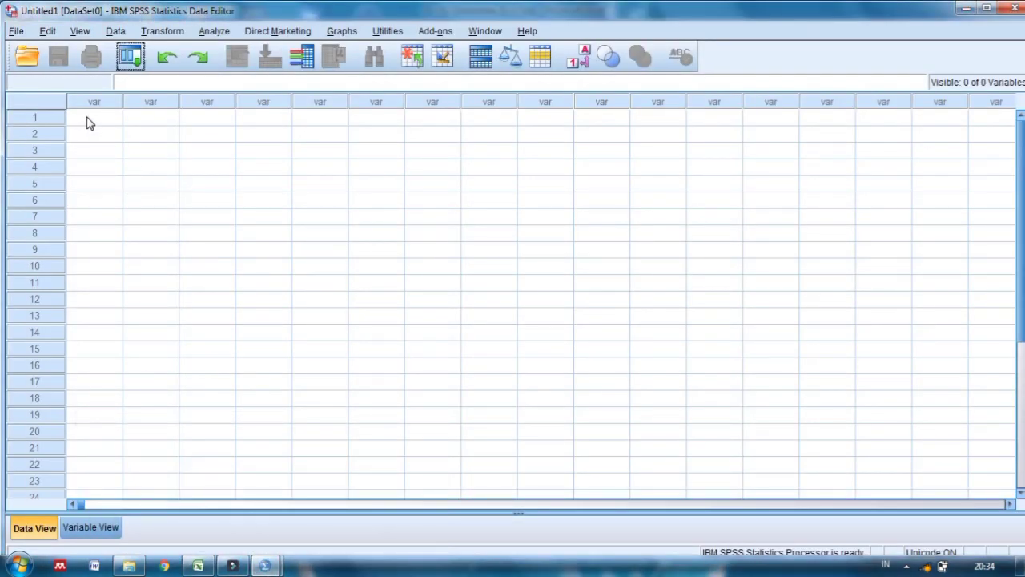
left_click(90, 122)
right_click(90, 121)
left_click(120, 166)
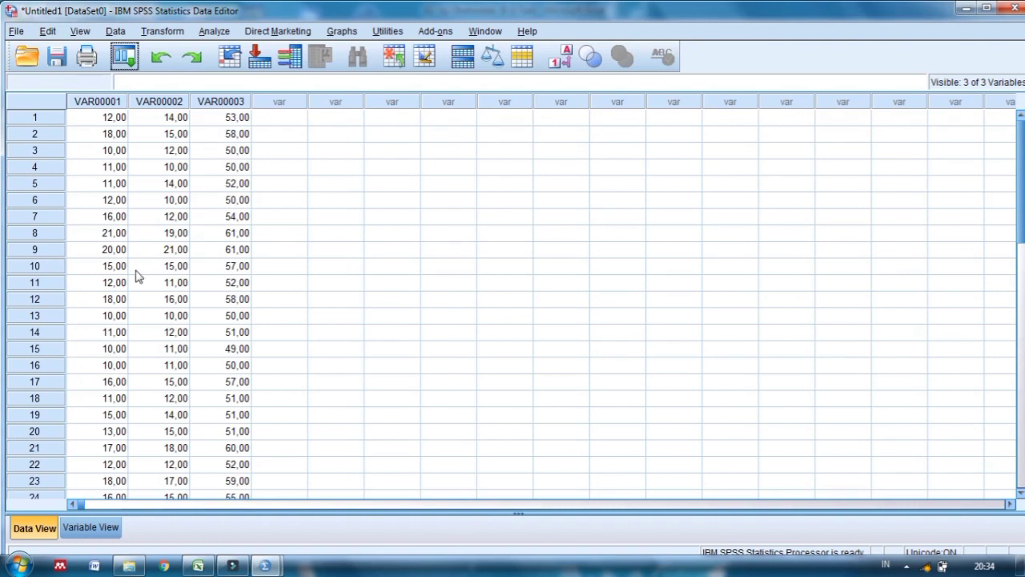
Rename the three pasted variables as X1, X2 and Y in their variable definitions
left_click(101, 528)
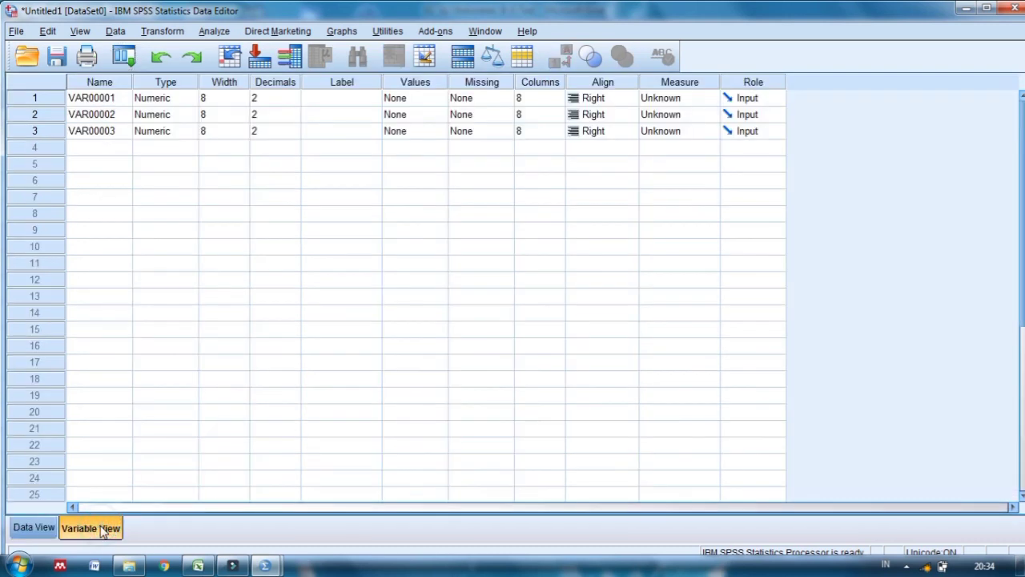
left_click(99, 100)
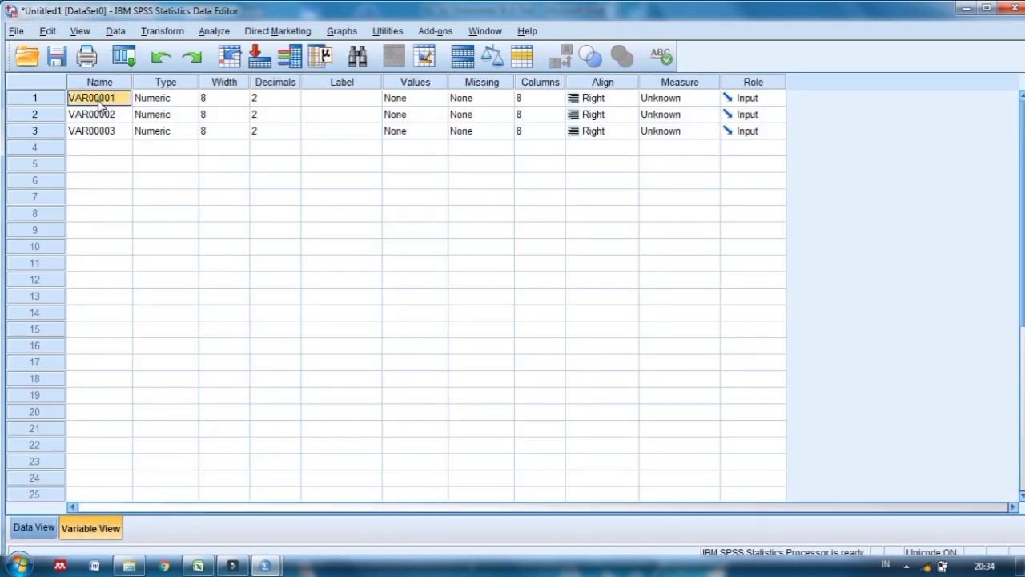
type("X")
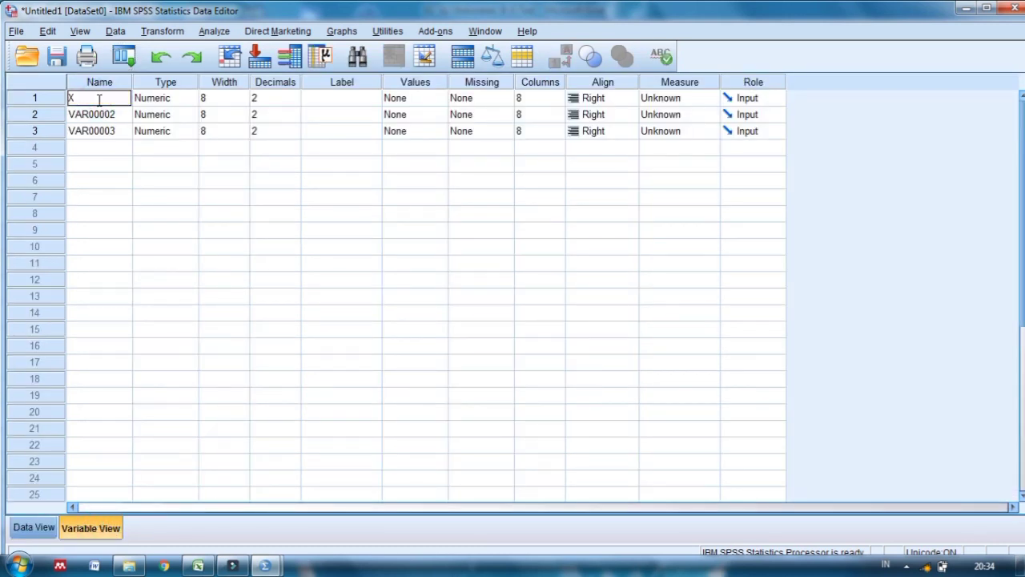
type("1")
key("Return")
type("X")
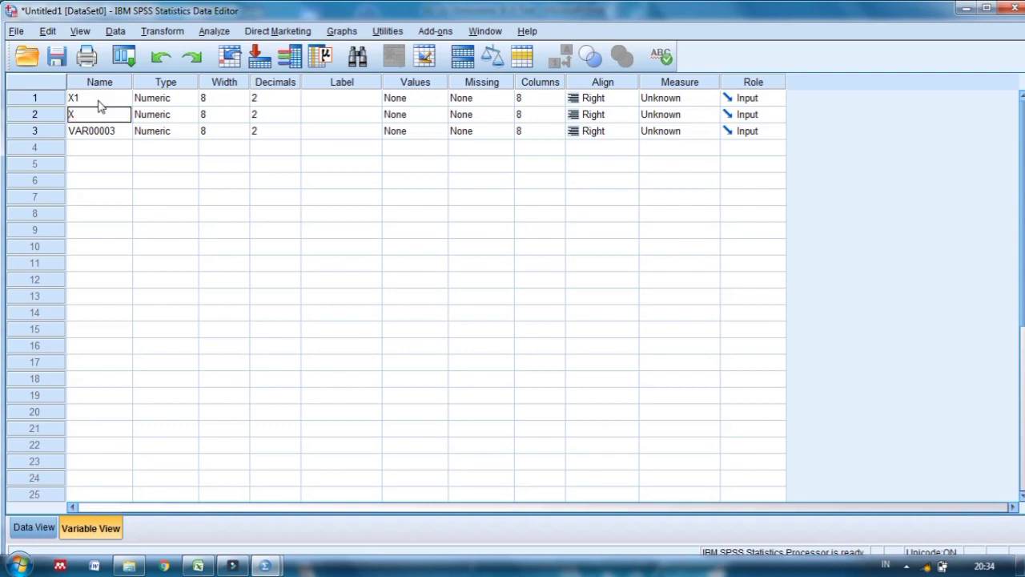
type("2")
key("Return")
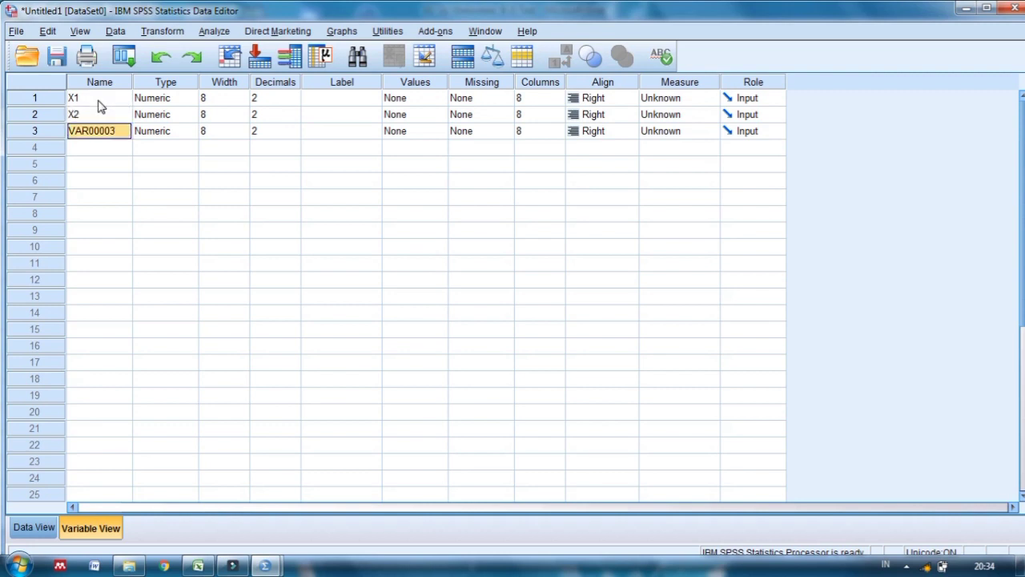
type("Y")
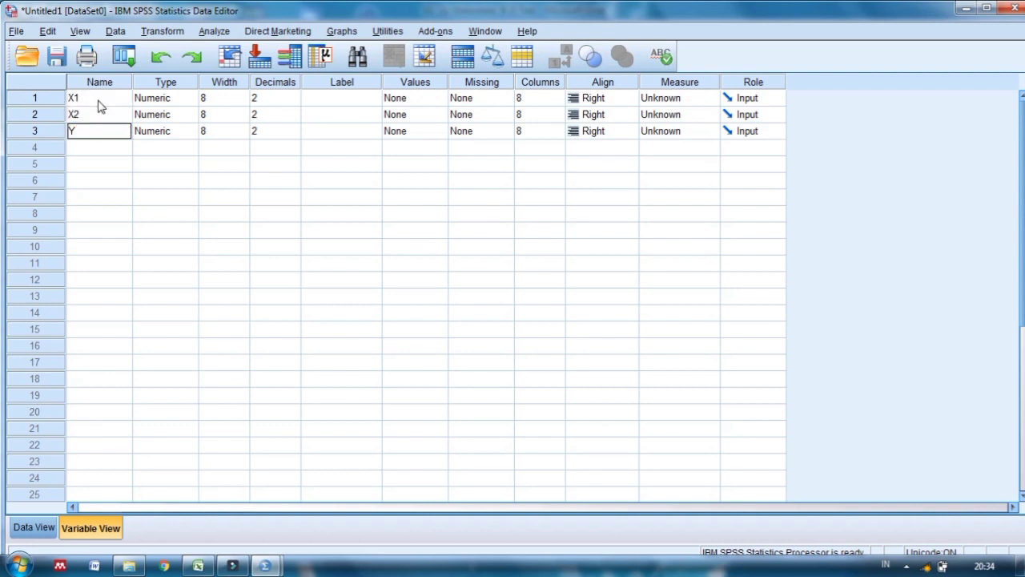
Set the decimals of X1, X2 and Y to 0
left_click(272, 100)
left_click(295, 101)
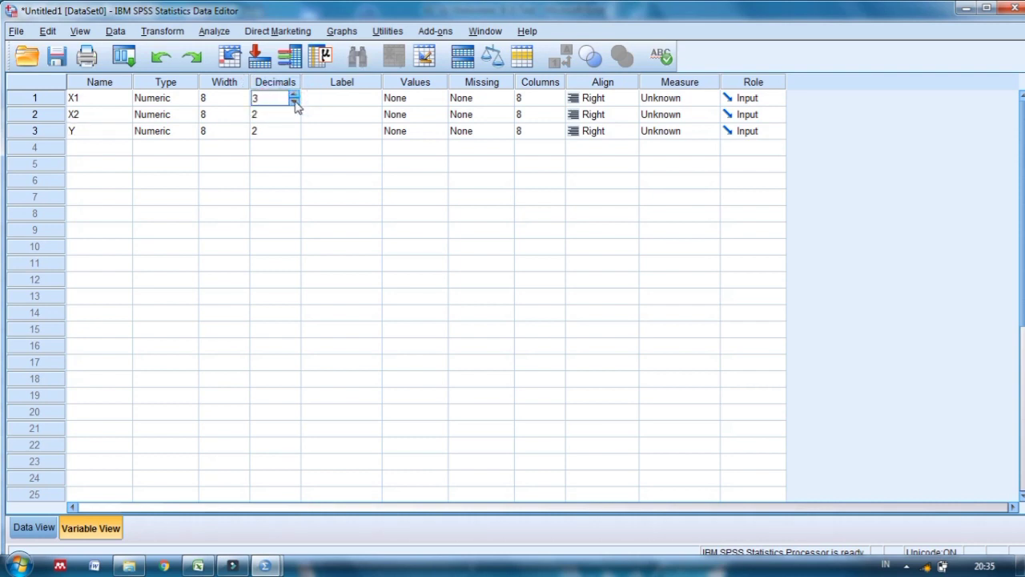
left_click(294, 102)
left_click(295, 104)
left_click(294, 119)
left_click(294, 118)
left_click(294, 118)
left_click(292, 128)
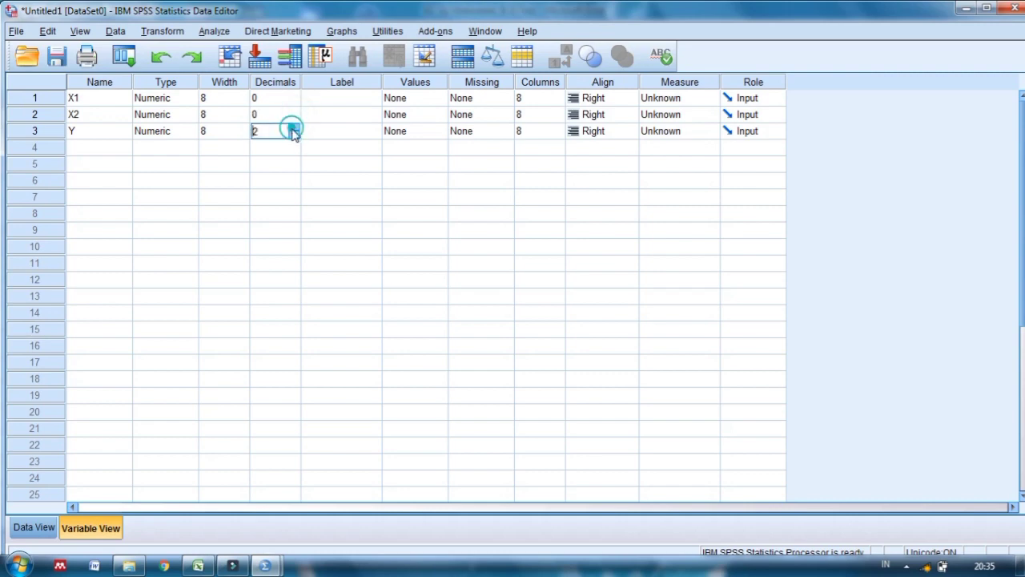
left_click(295, 136)
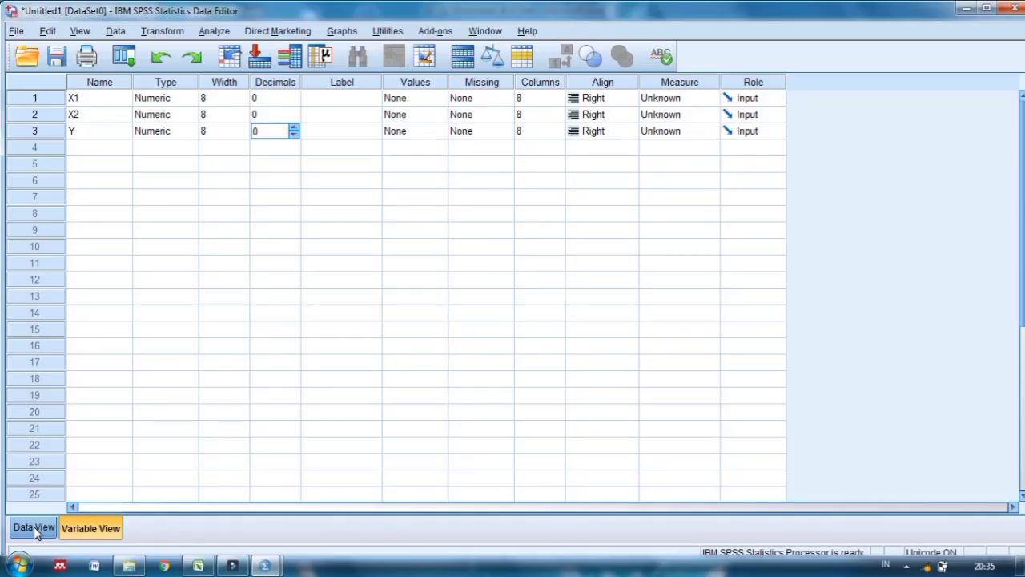
Return to the case data, check the entries and open the Linear Regression setup
left_click(35, 529)
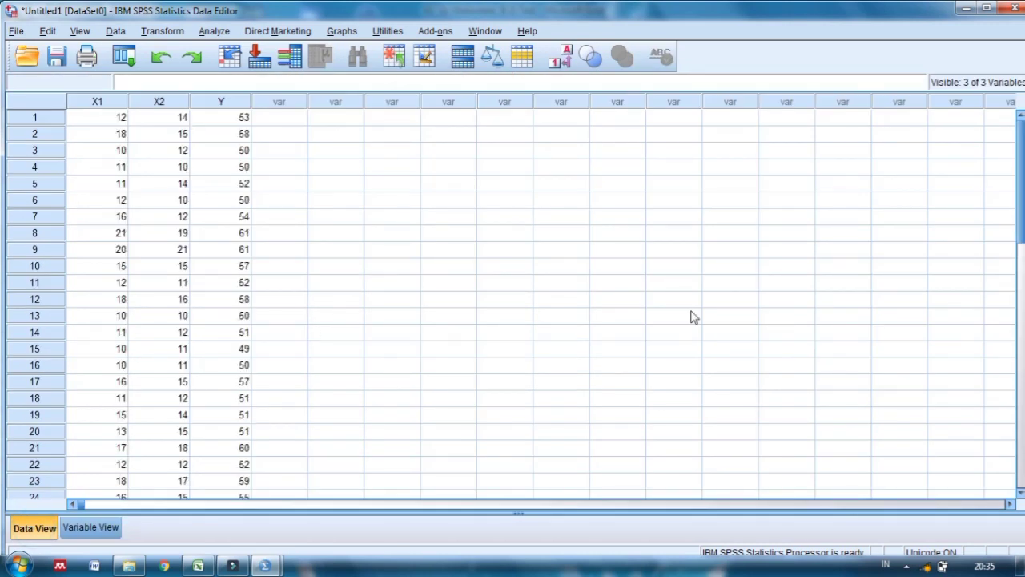
left_click_drag(1021, 184, 1023, 266)
scroll(1, 267, "up", 5)
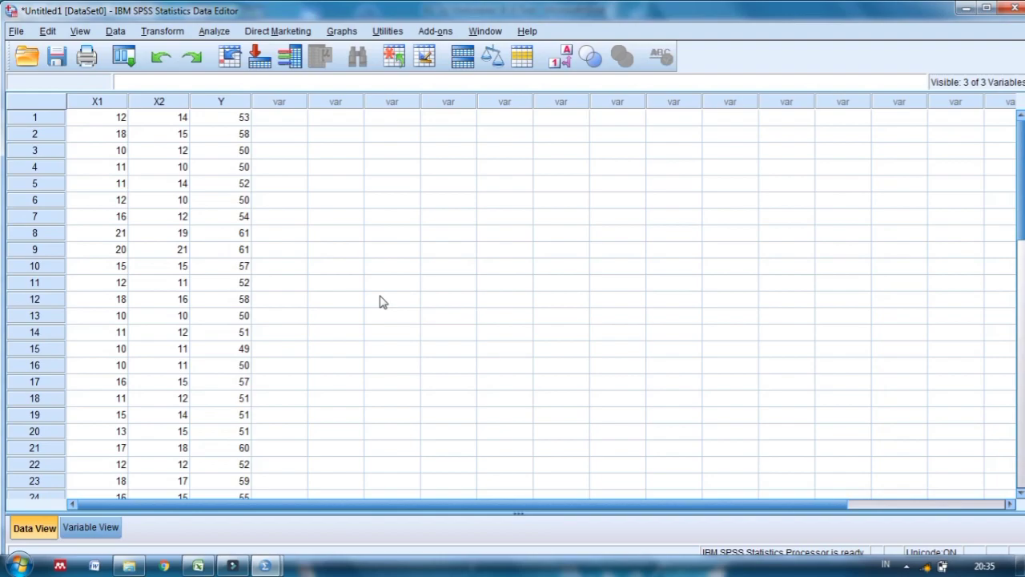
left_click(361, 122)
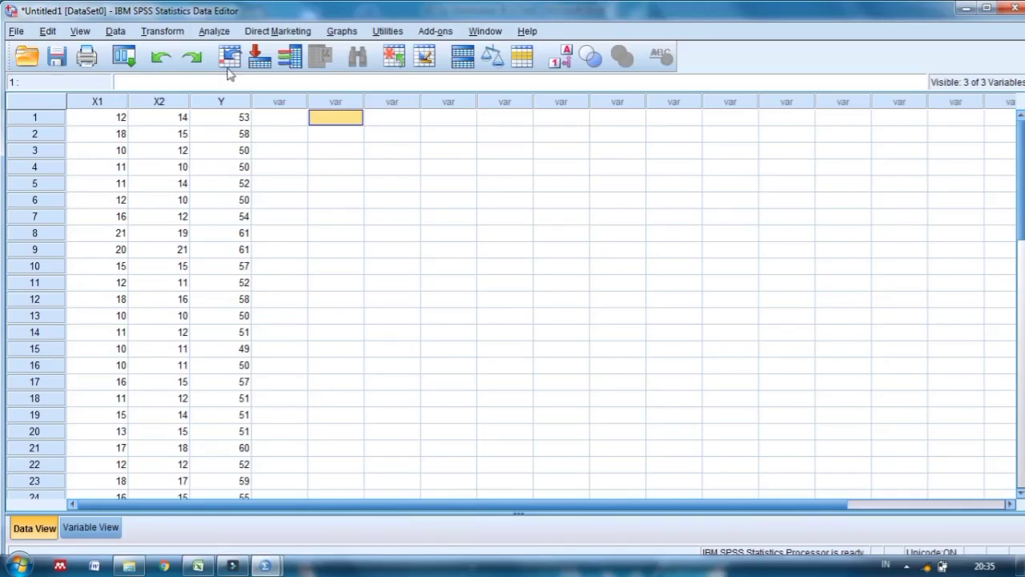
left_click(214, 32)
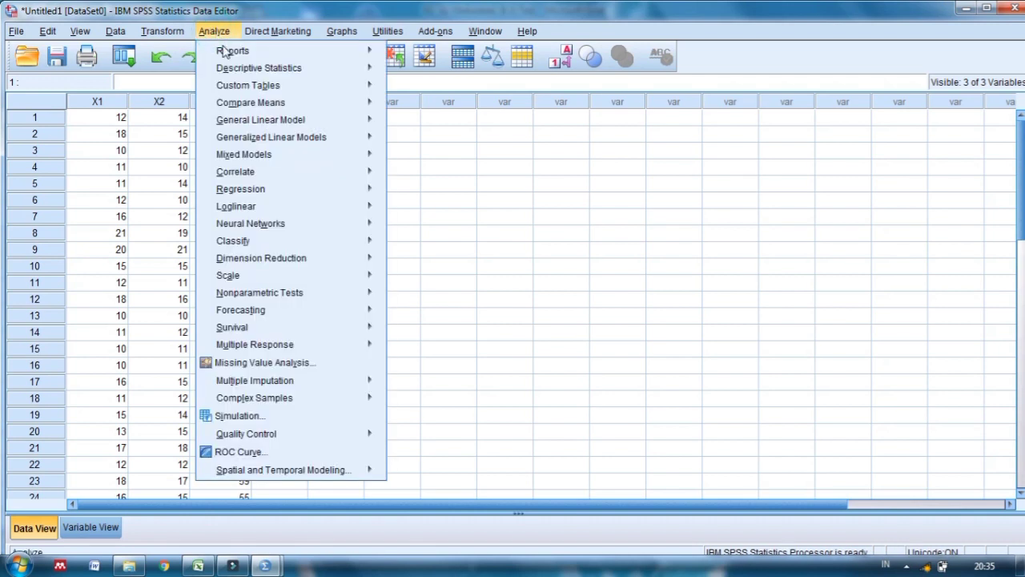
mouse_move(360, 192)
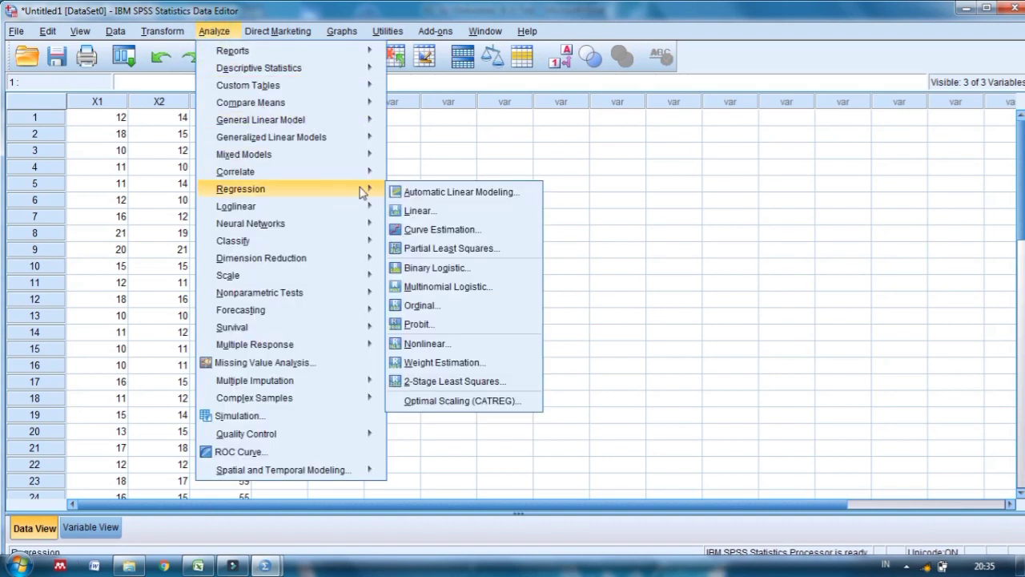
left_click(421, 211)
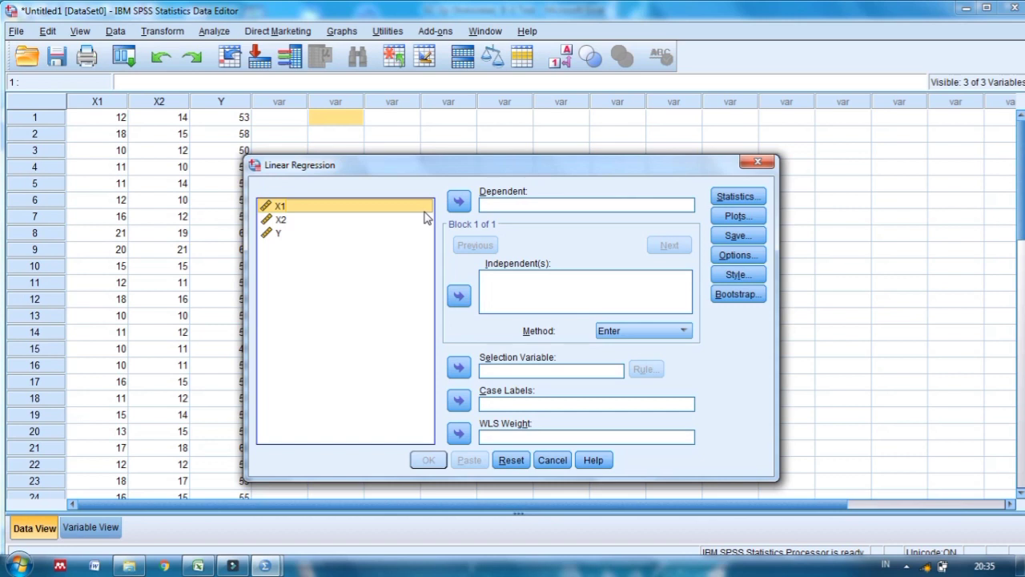
Assign X1 and X2 as independent variables and Y as the dependent variable of the linear regression
left_click(424, 213, "shift")
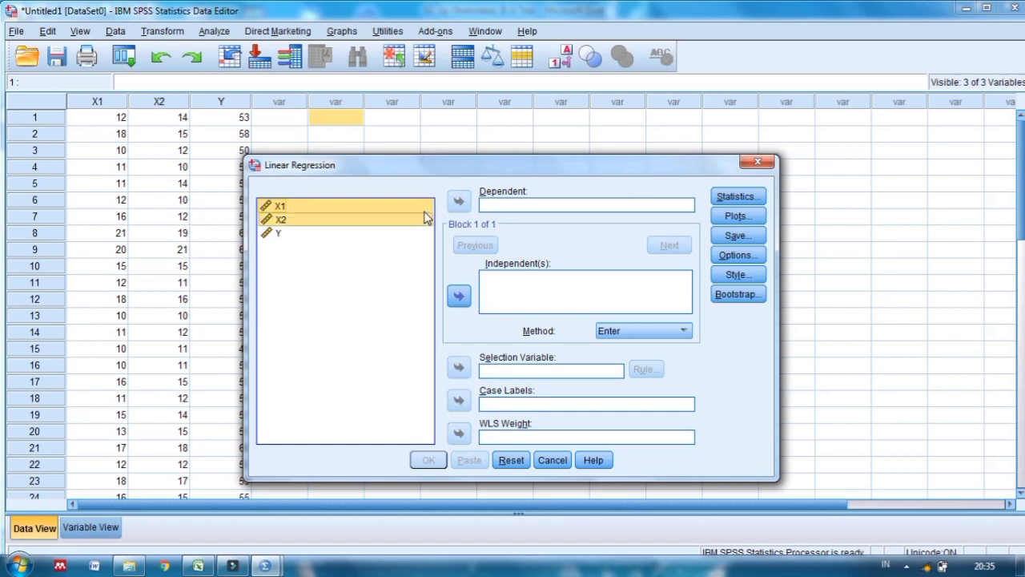
left_click(460, 298)
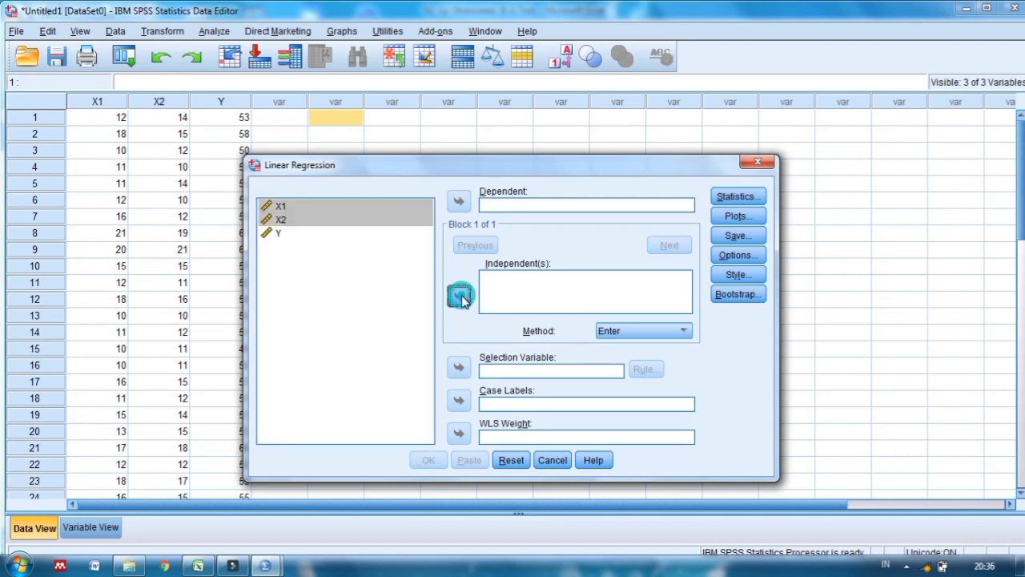
left_click(272, 233)
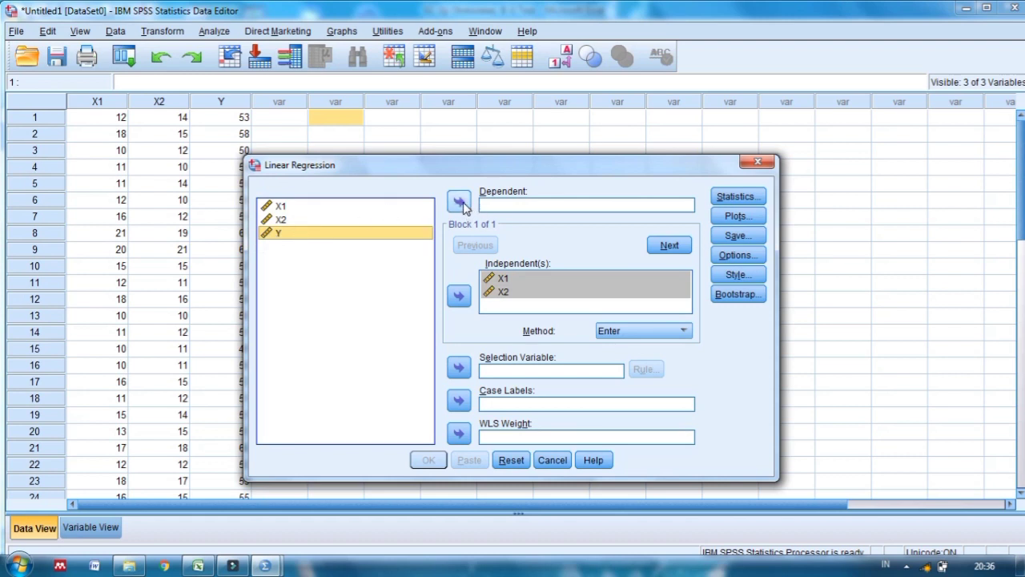
left_click(460, 202)
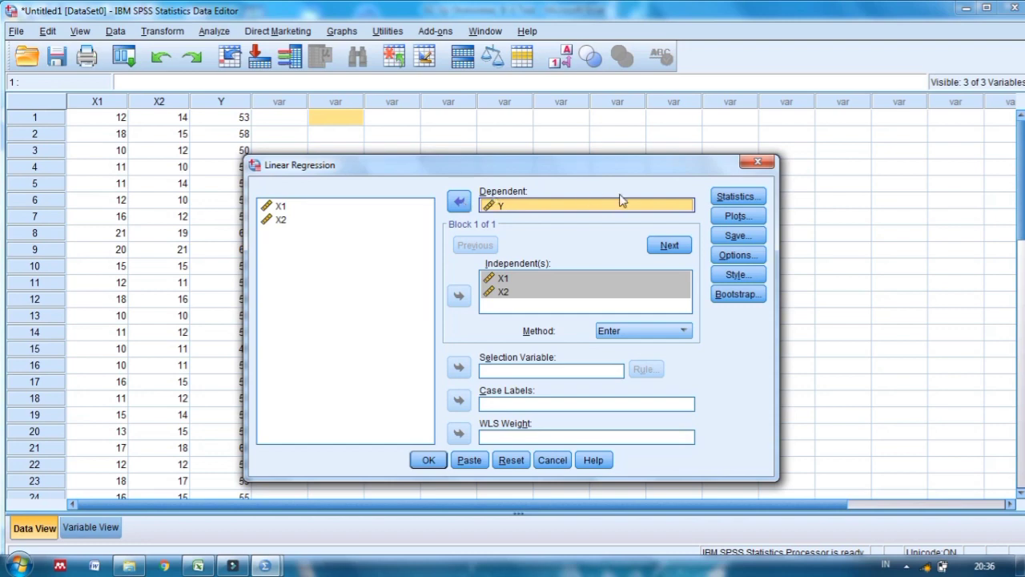
Enable saving of the unstandardized residuals and run the linear regression of Y on X1 and X2
left_click(737, 238)
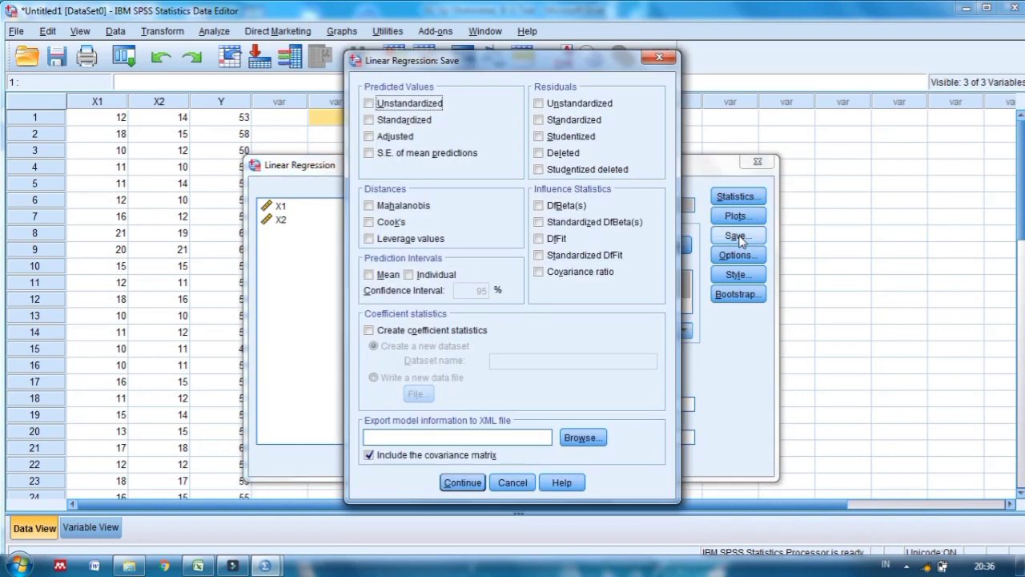
left_click(597, 105)
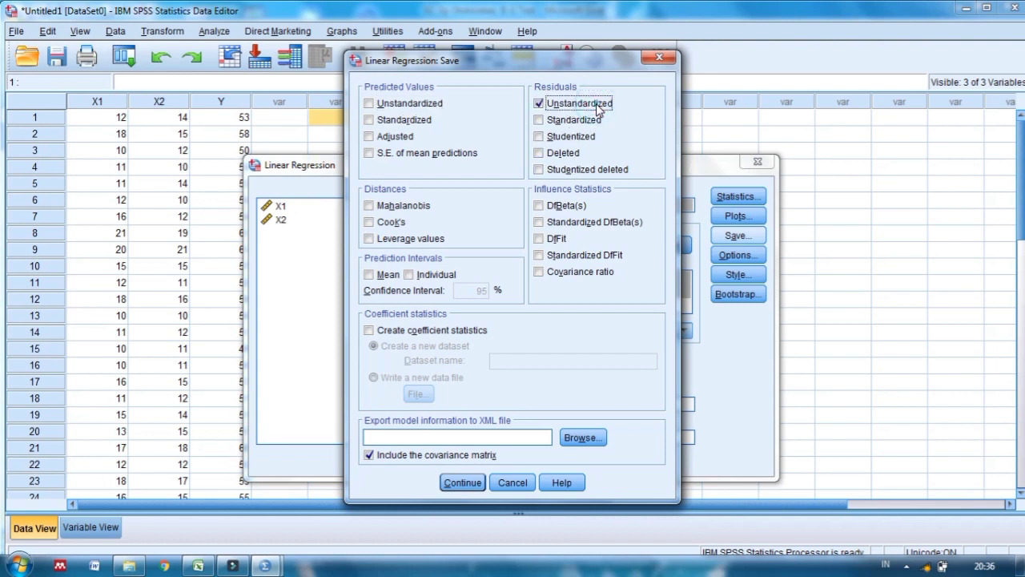
left_click(462, 482)
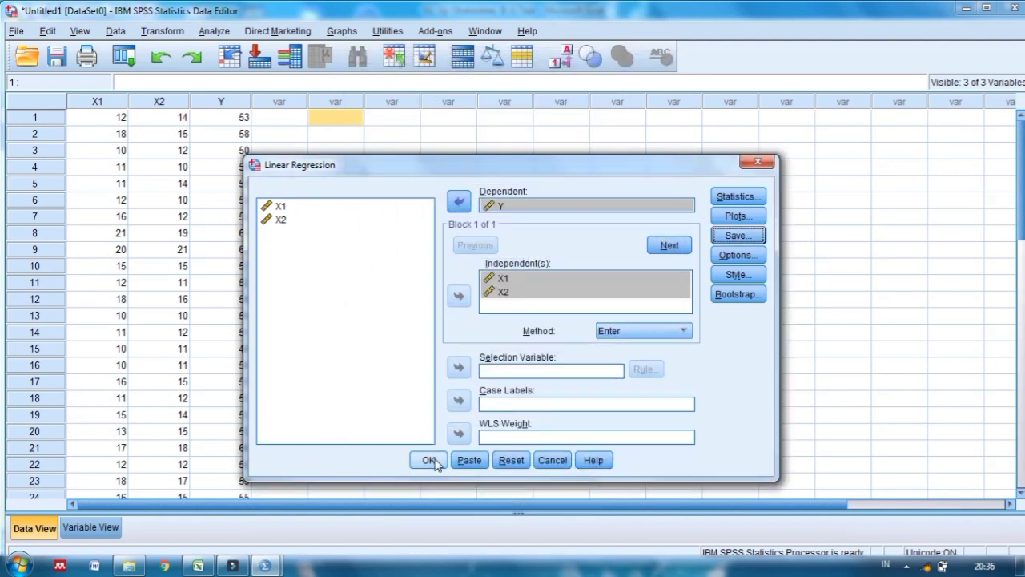
left_click(434, 459)
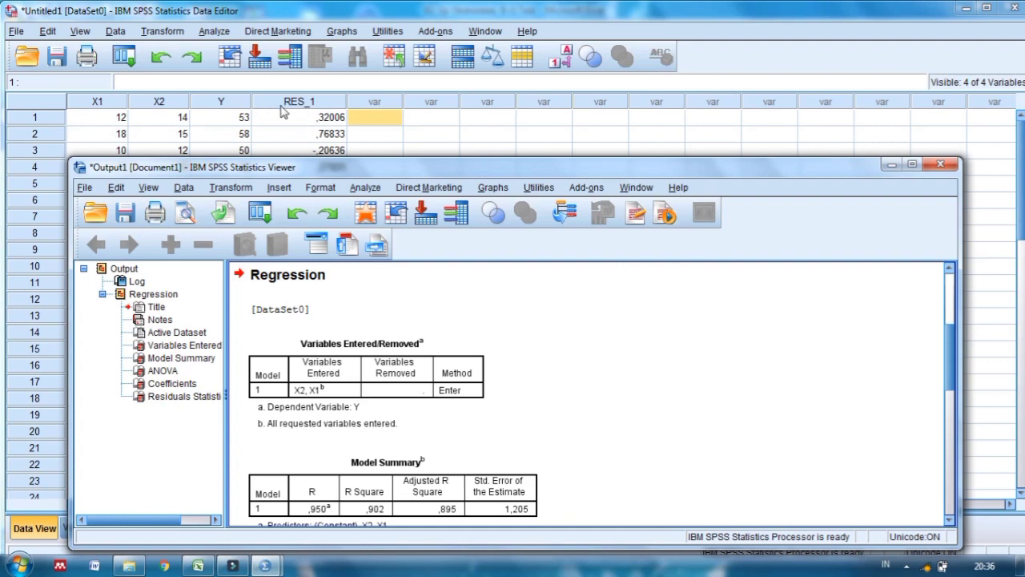
Compute a new variable Ut_1 with the numeric expression LAG(RES_1)
left_click(162, 32)
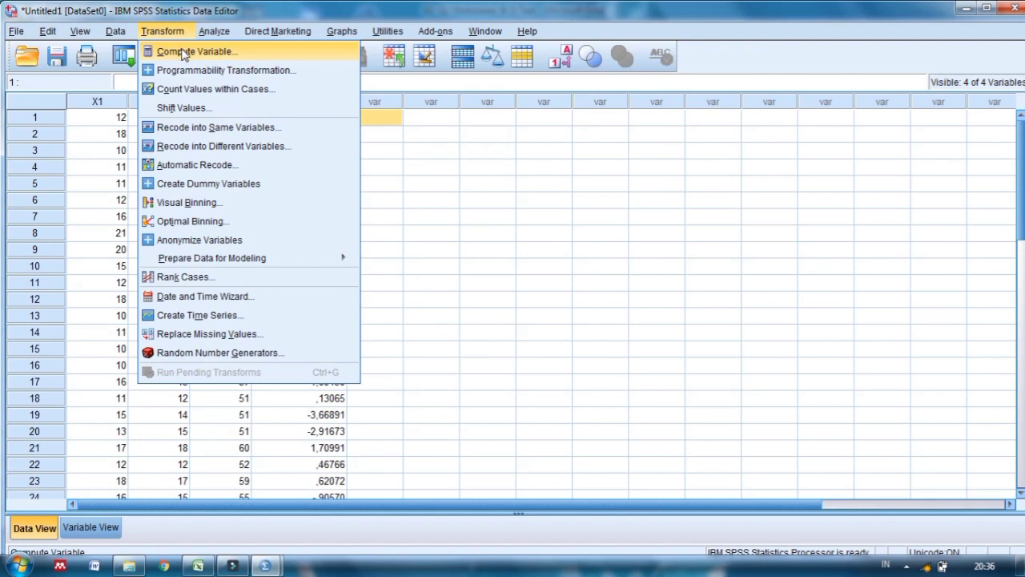
left_click(185, 51)
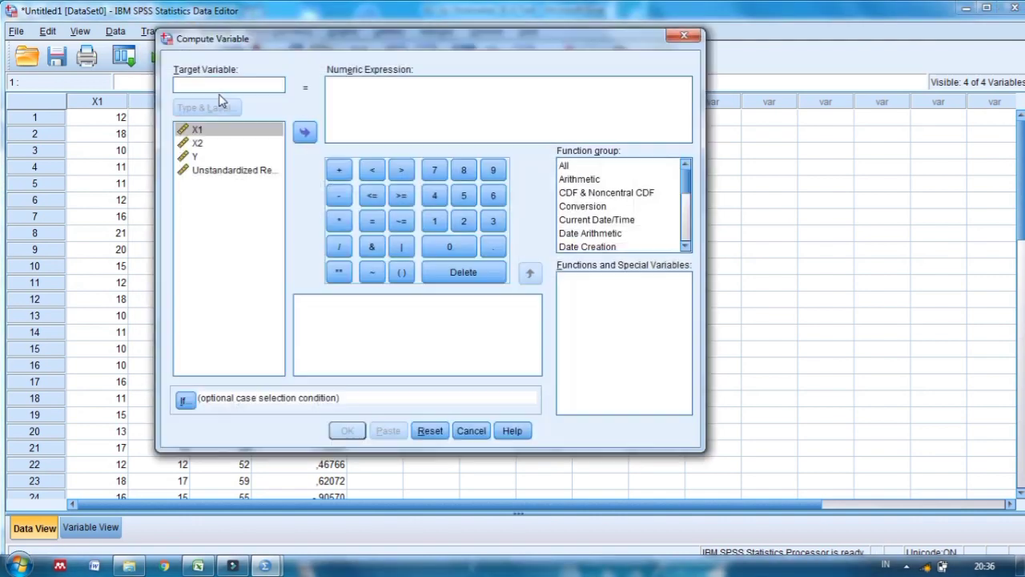
left_click(208, 84)
type("Ut")
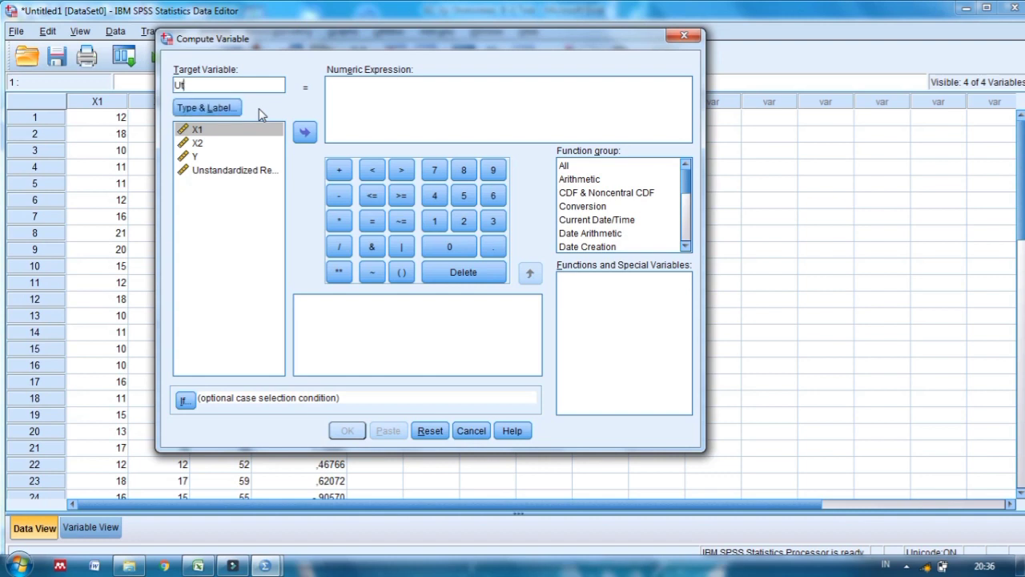
type("_1")
left_click(357, 94)
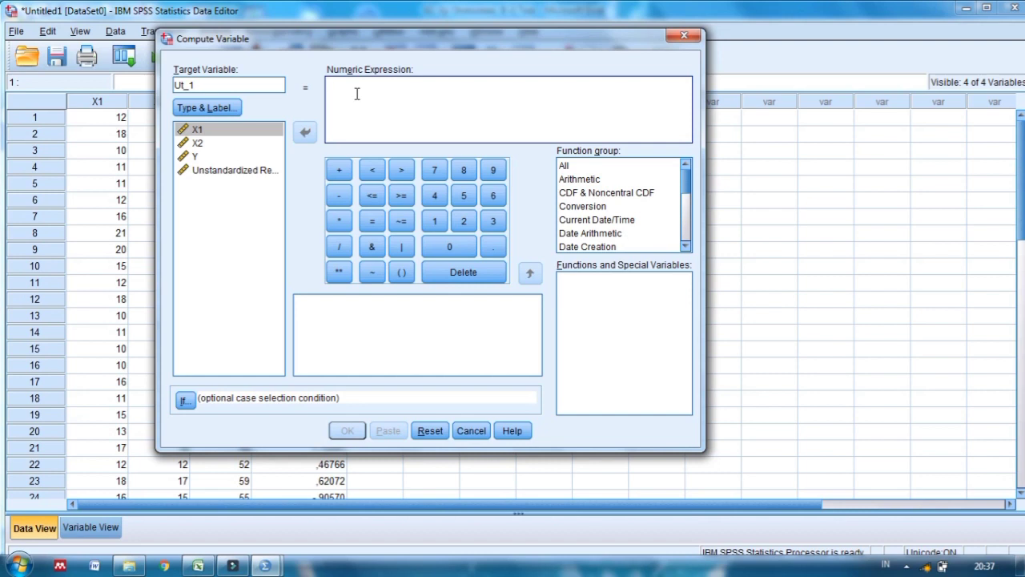
type("LAG")
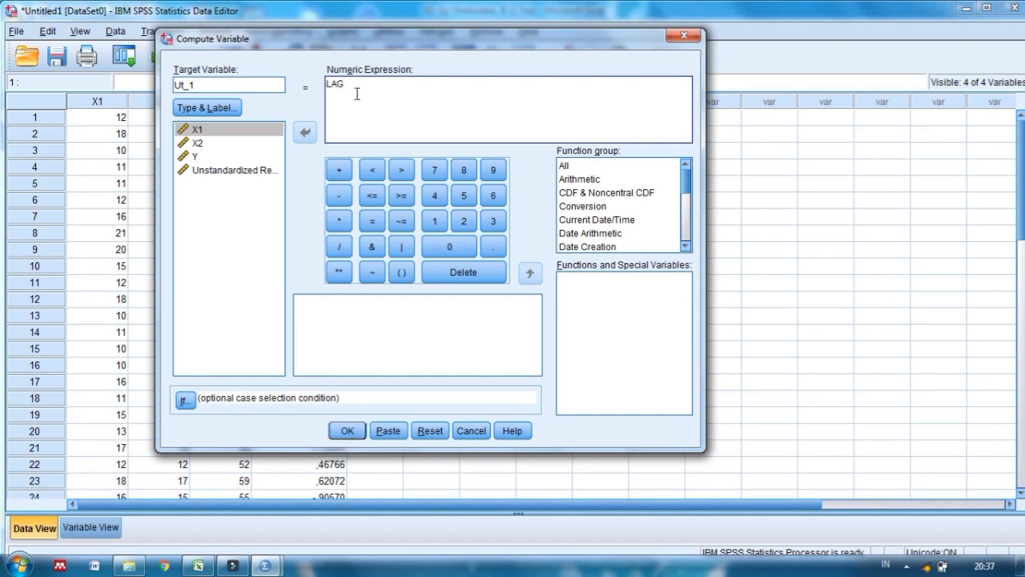
type("(")
left_click(215, 172)
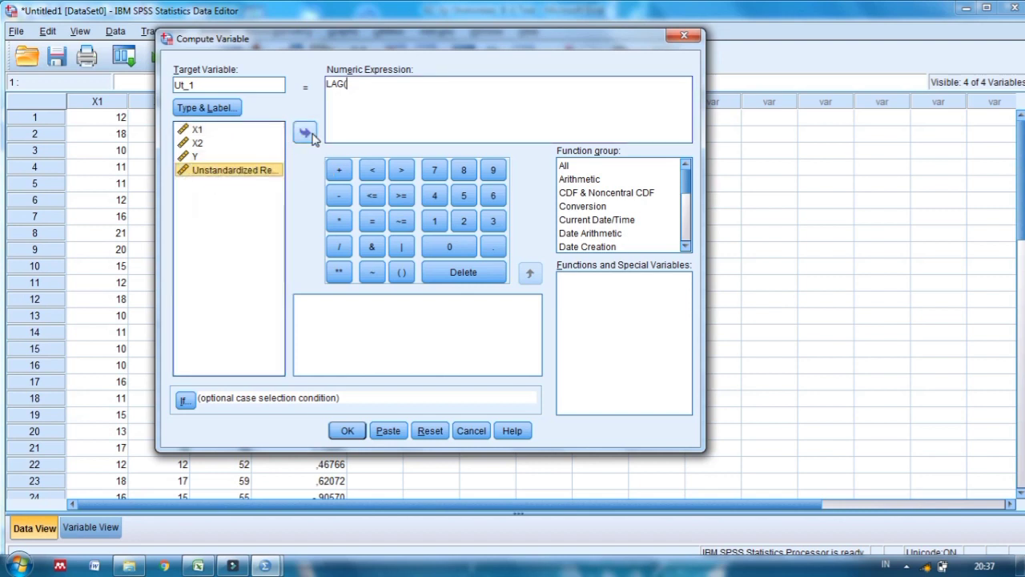
left_click(312, 138)
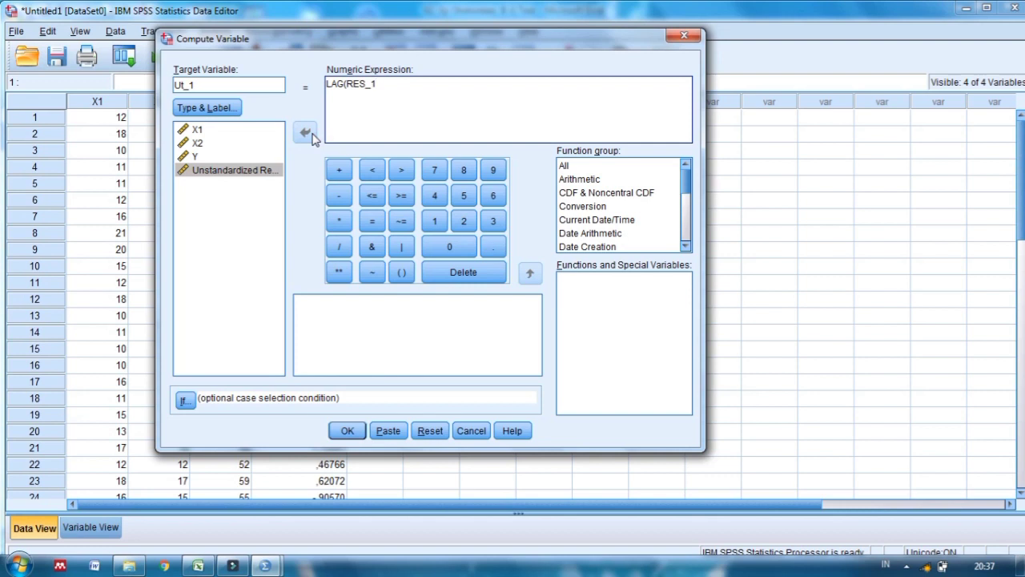
type(")")
left_click(345, 431)
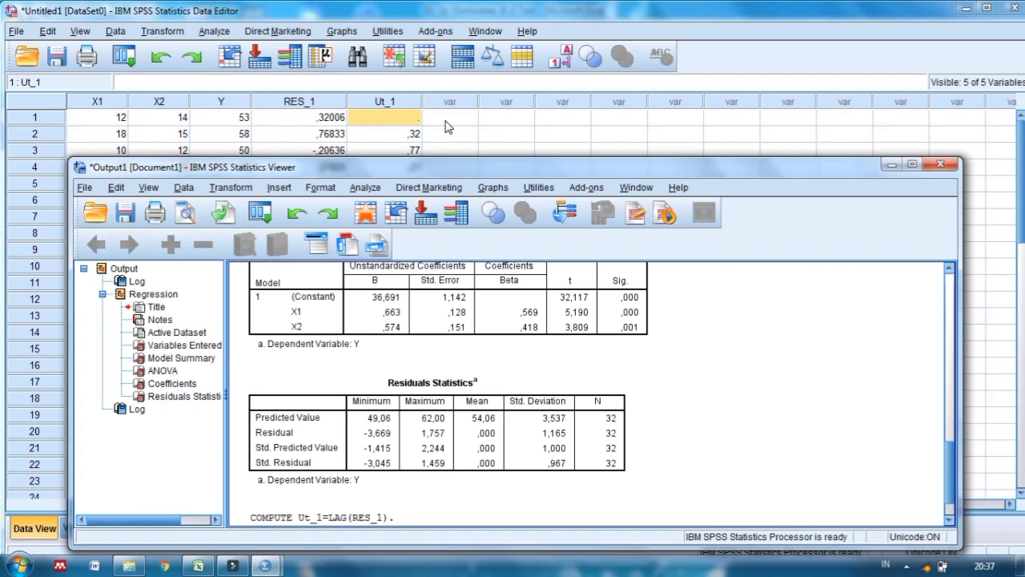
Compute another new variable Ut_2 as RES_1 lagged by 2 cases, adapting the existing LAG expression
left_click(167, 34)
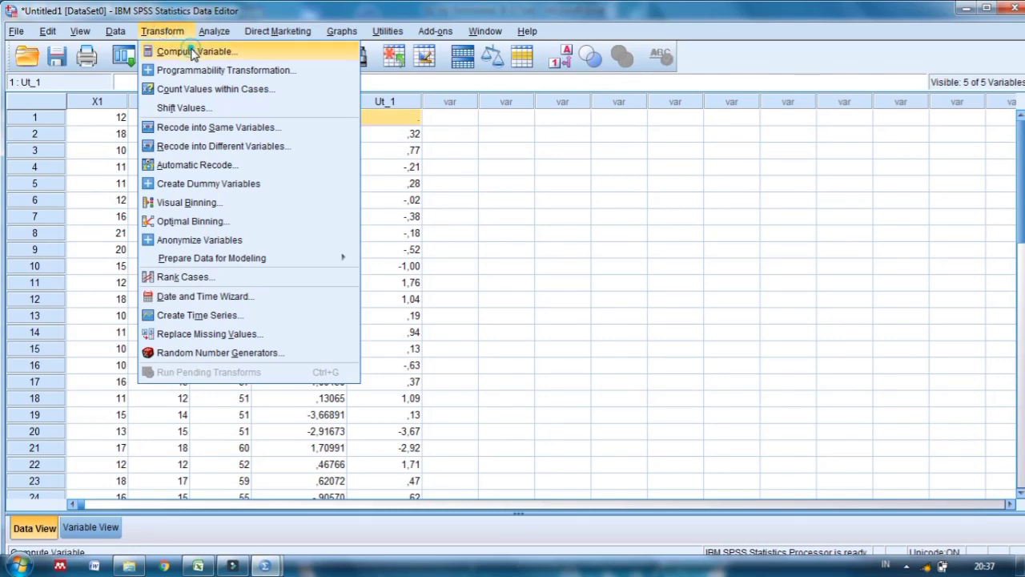
left_click(193, 53)
left_click(207, 85)
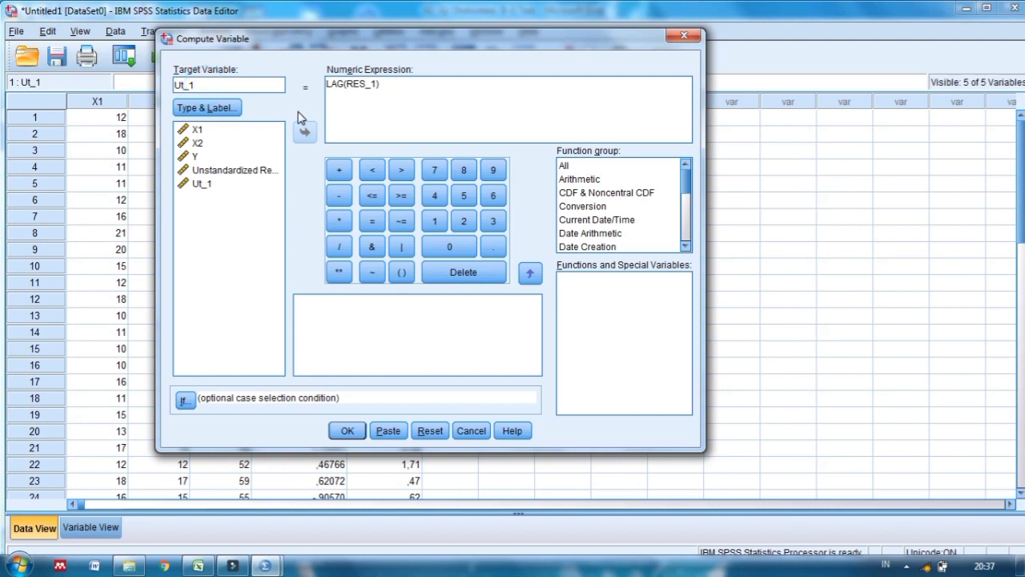
key("BackSpace")
type("2")
left_click(399, 90)
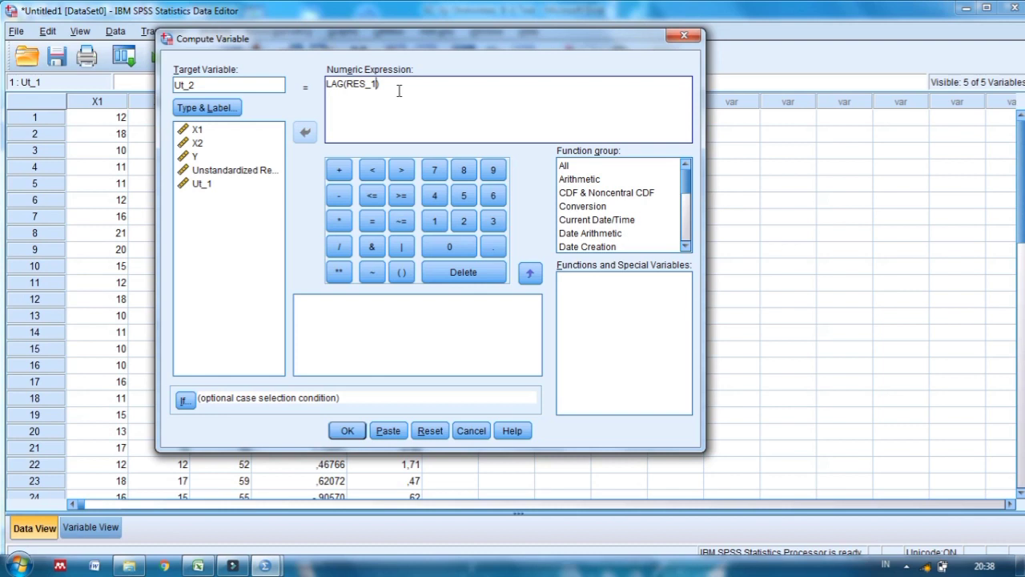
type(")")
type("2")
key("Right")
left_click(347, 431)
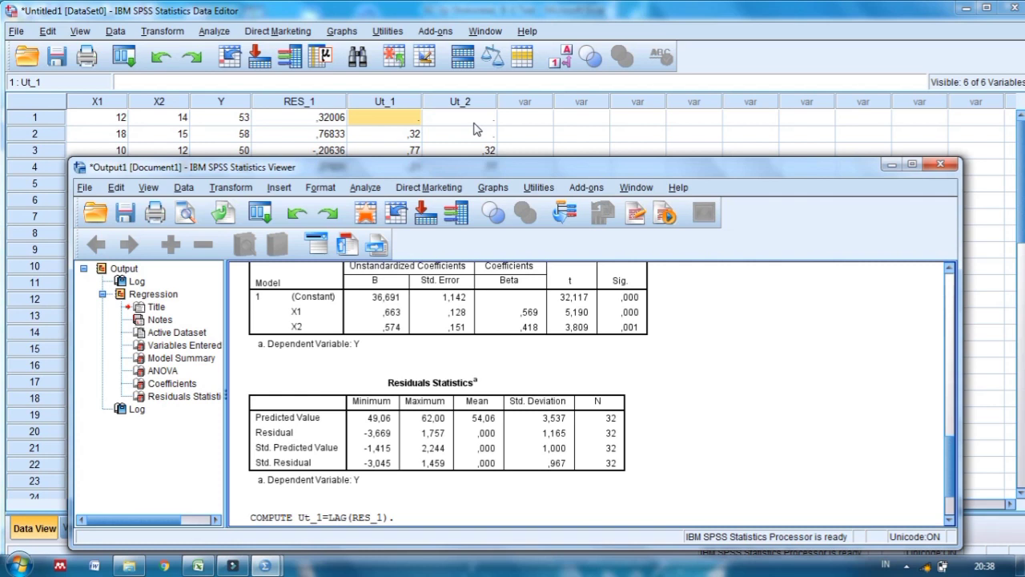
Return to the case data, reopen the Linear Regression setup and reset it to clear the previous variable assignments
left_click(891, 164)
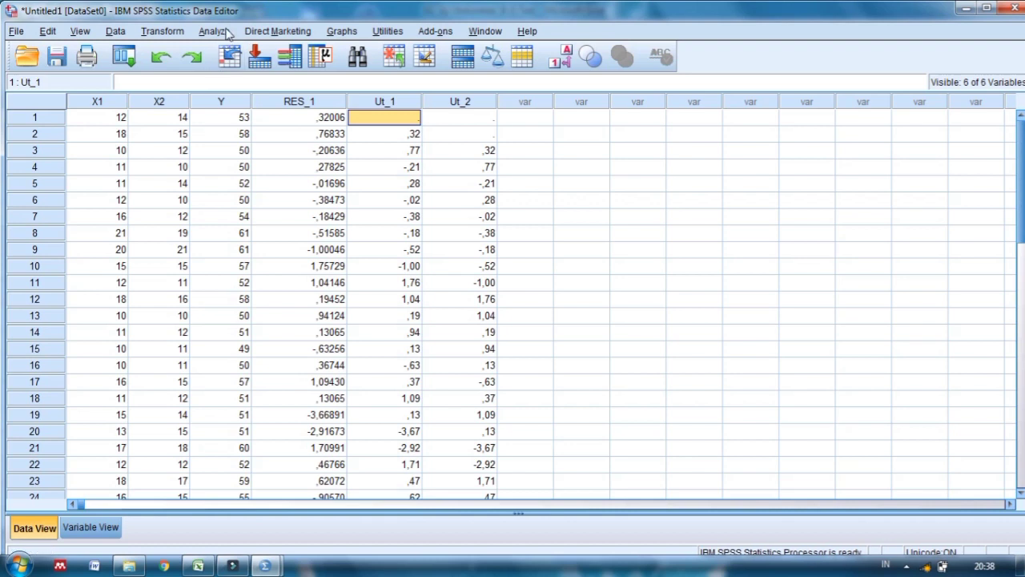
left_click(228, 32)
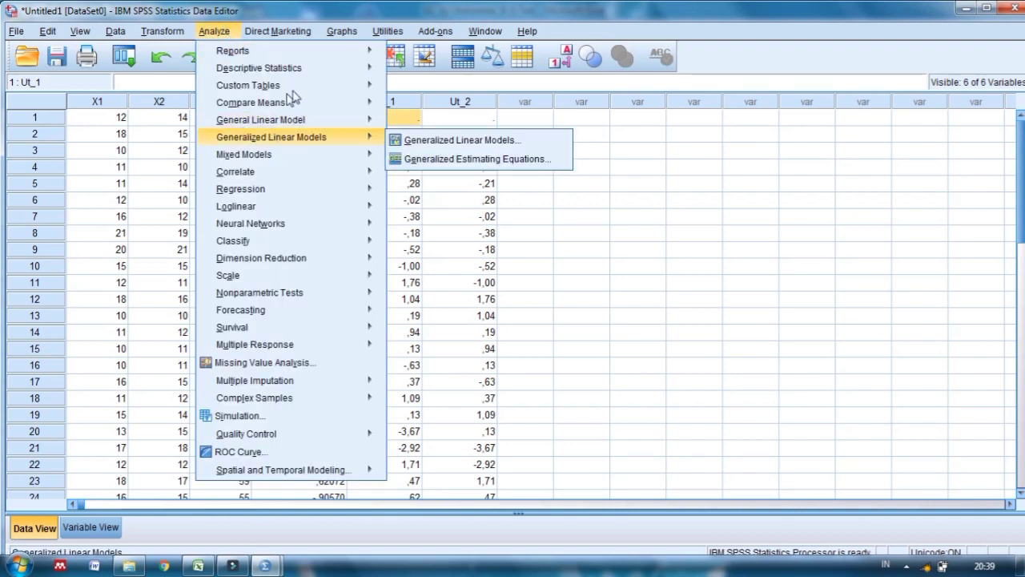
mouse_move(369, 189)
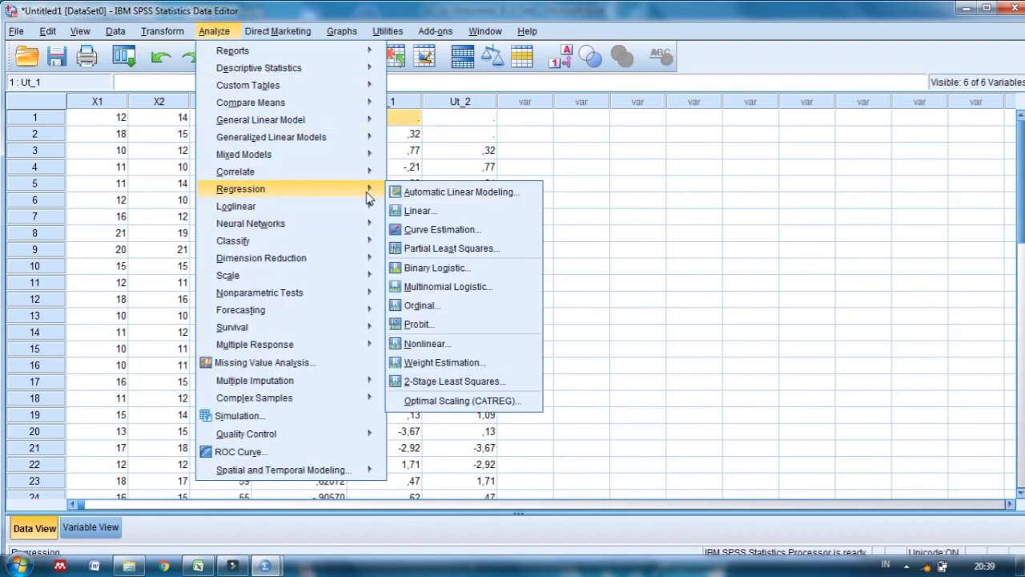
left_click(418, 211)
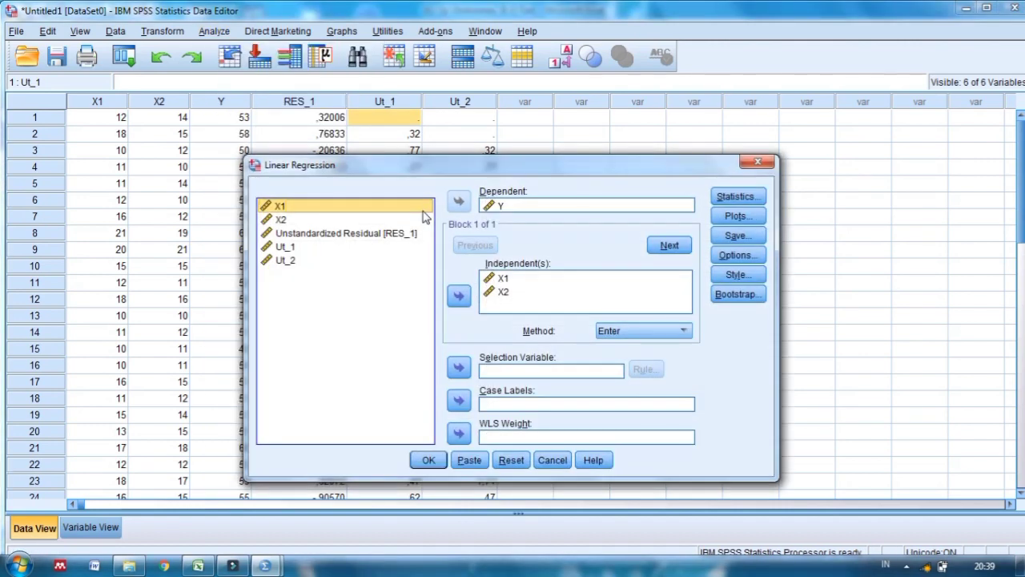
left_click(297, 249)
key("shift+Down")
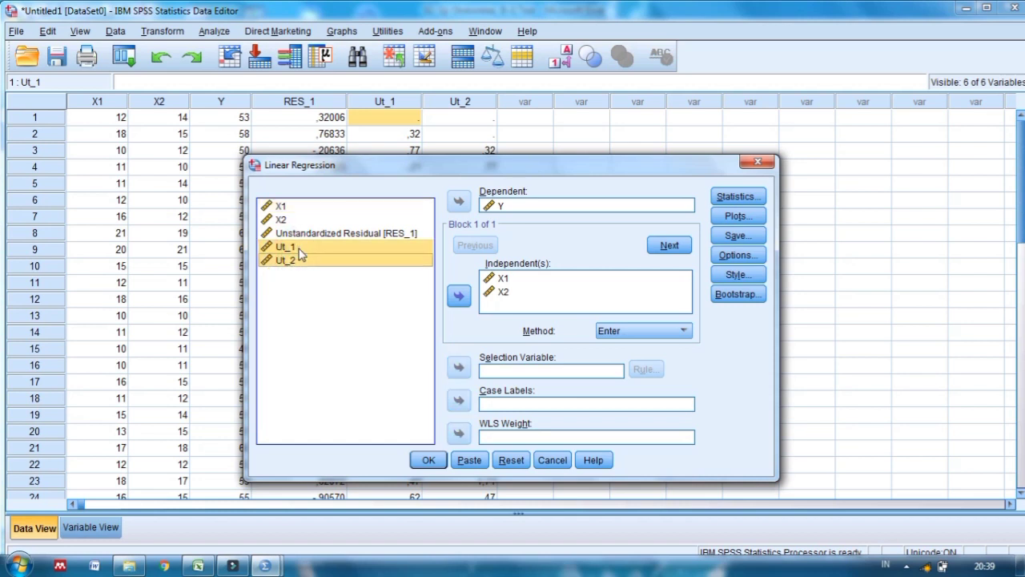
left_click(304, 296)
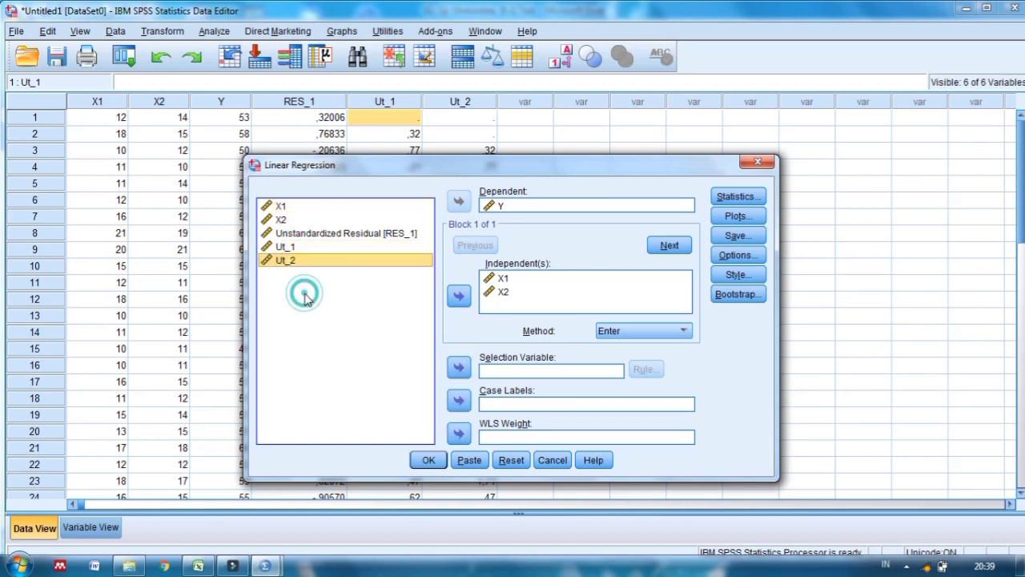
left_click(513, 461)
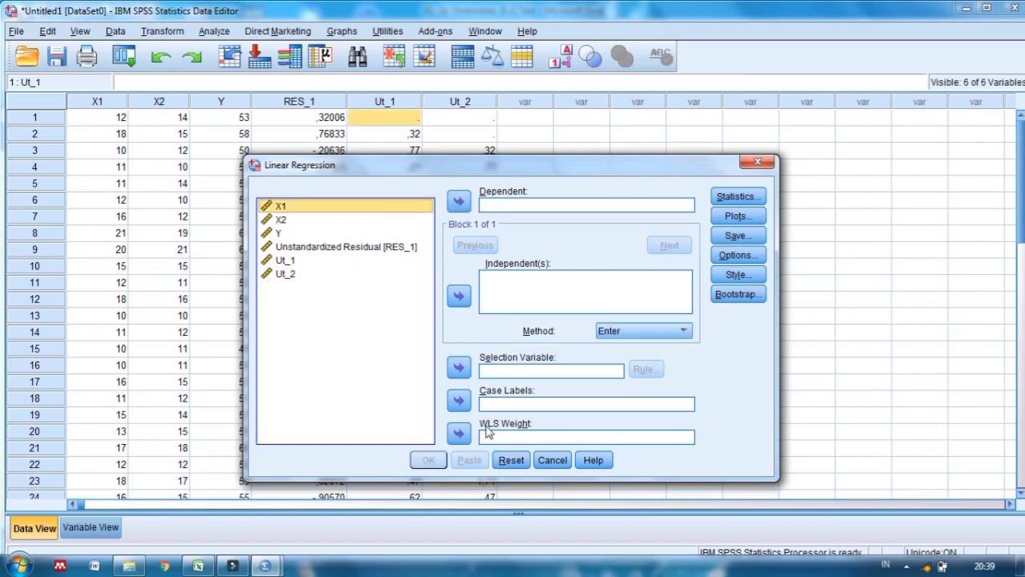
Assign Ut_1 and Ut_2 as independent variables and Unstandardized Residual [RES_1] as the dependent variable of the regression
left_click(310, 263)
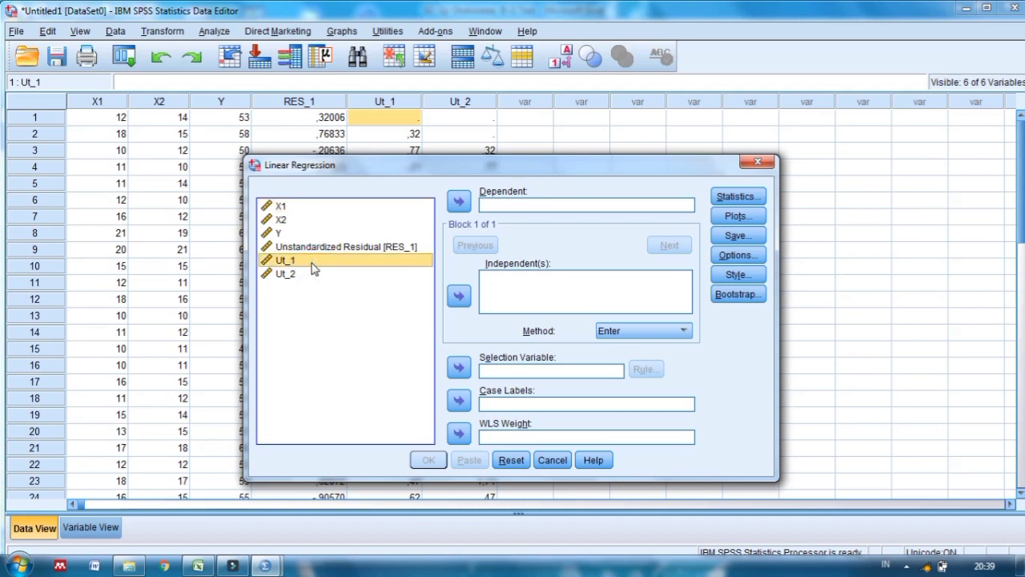
key("shift+Down")
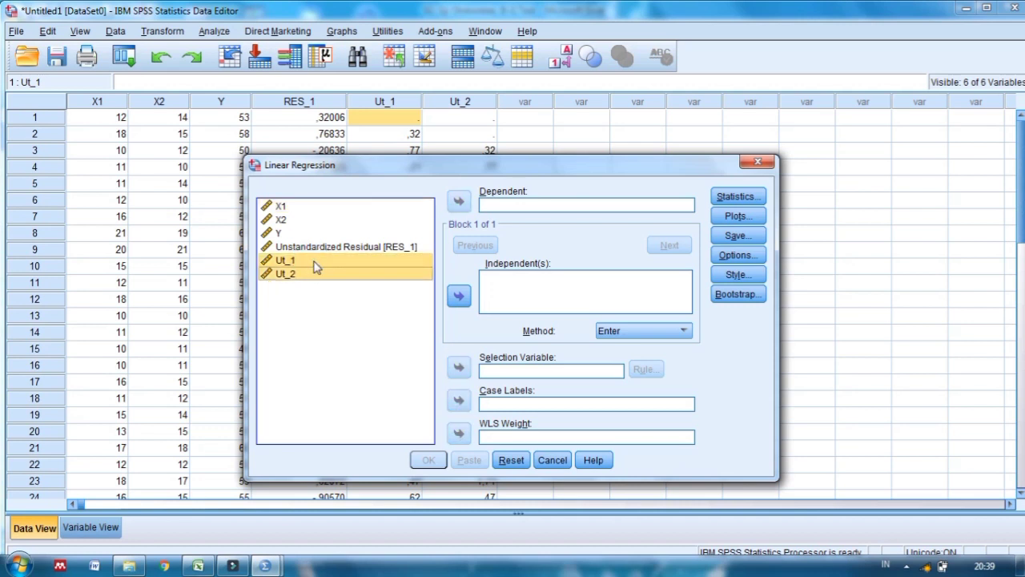
left_click(459, 296)
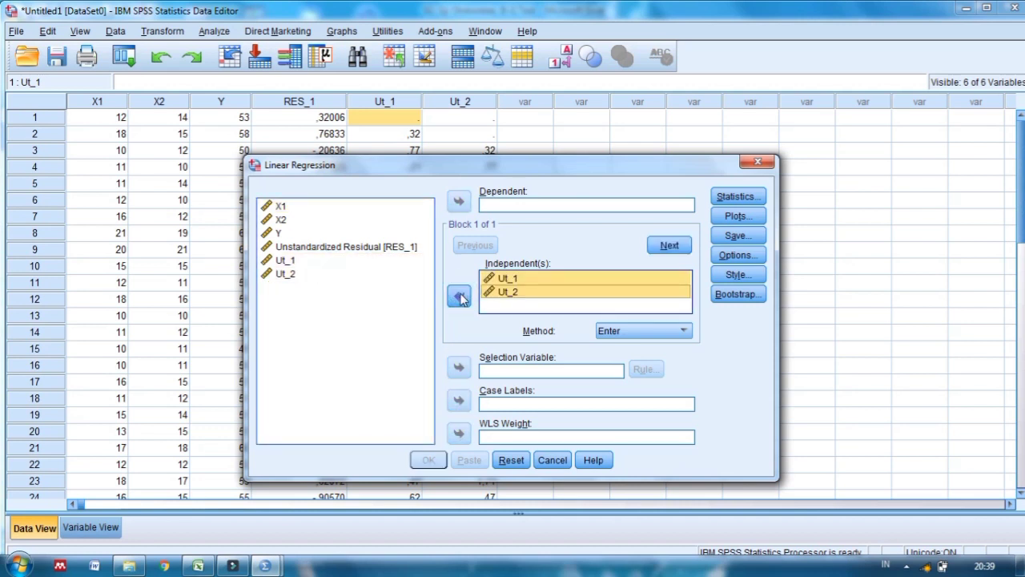
left_click(343, 248)
left_click(458, 205)
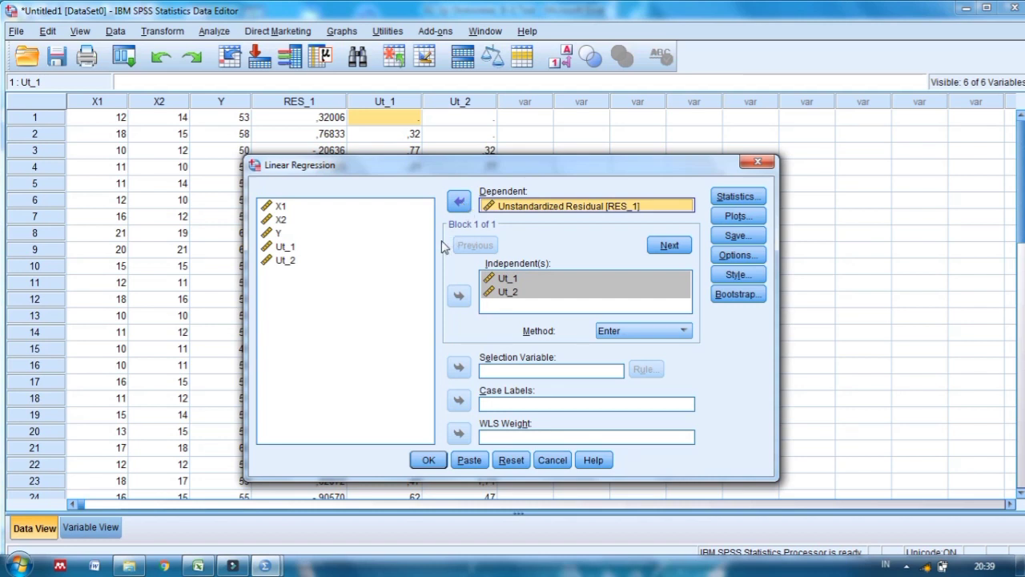
Exclude the constant from the regression equation and run the regression of the residuals on Ut_1 and Ut_2
left_click(727, 256)
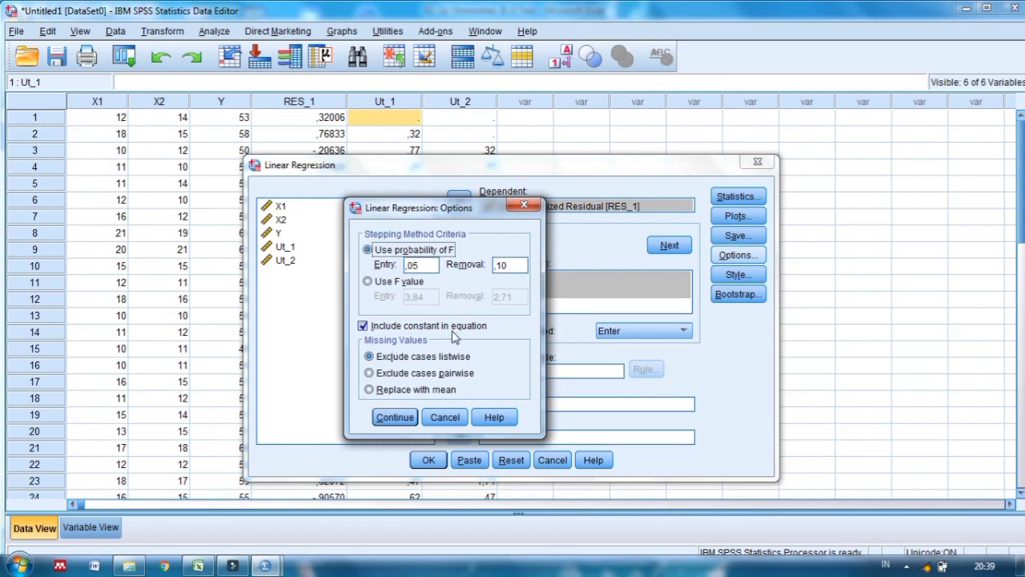
left_click(362, 327)
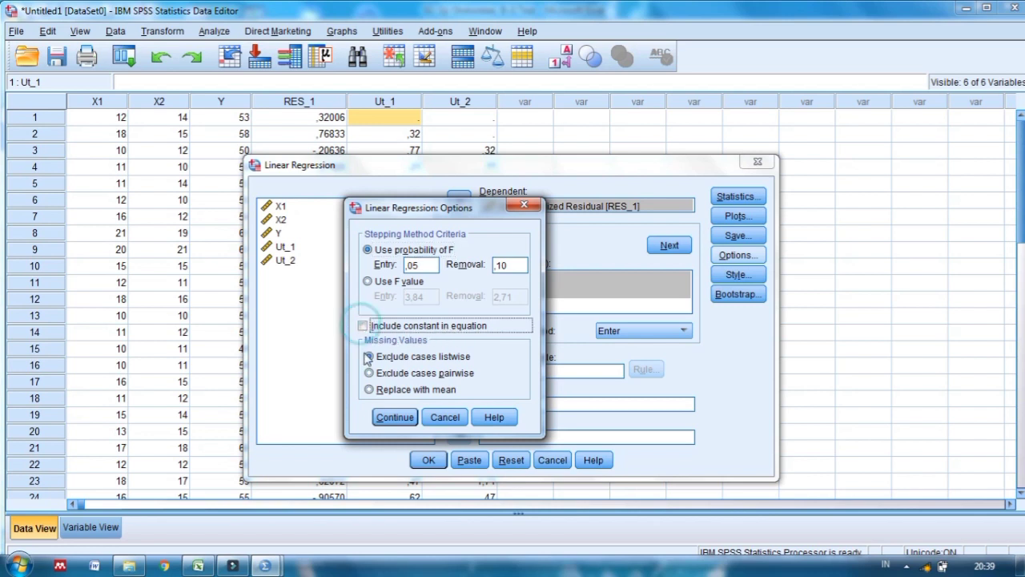
left_click(392, 418)
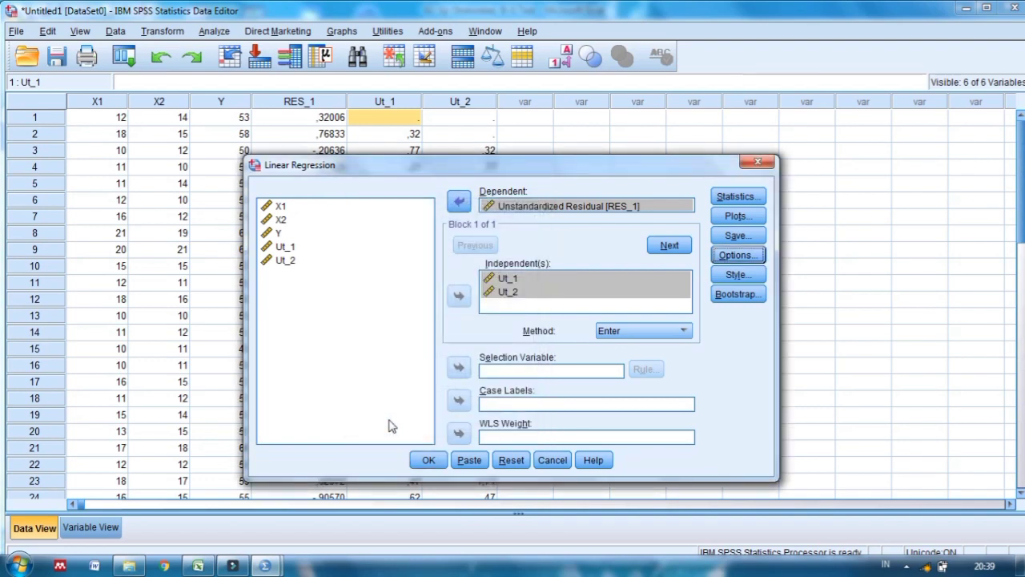
left_click(427, 461)
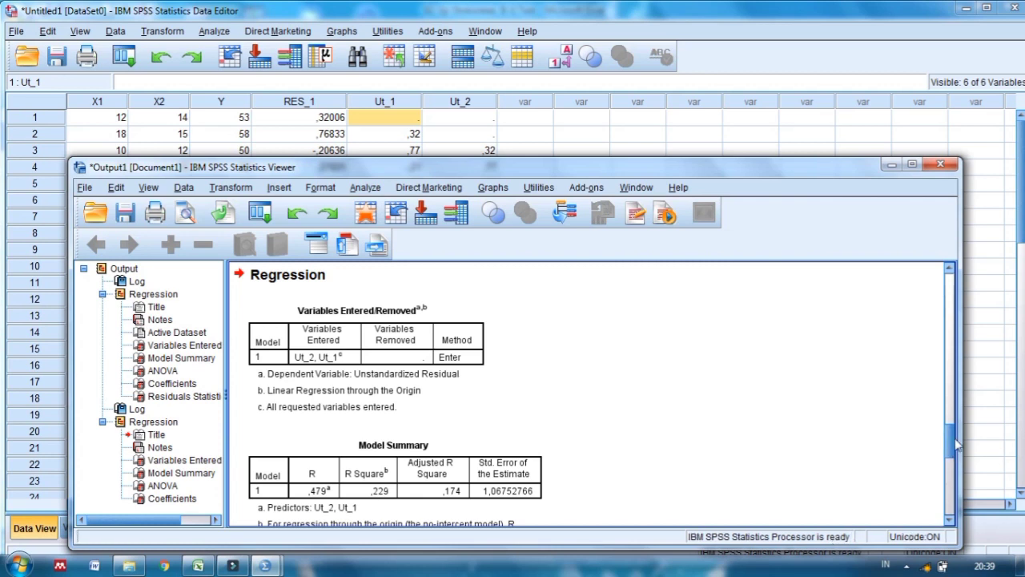
left_click_drag(957, 444, 959, 463)
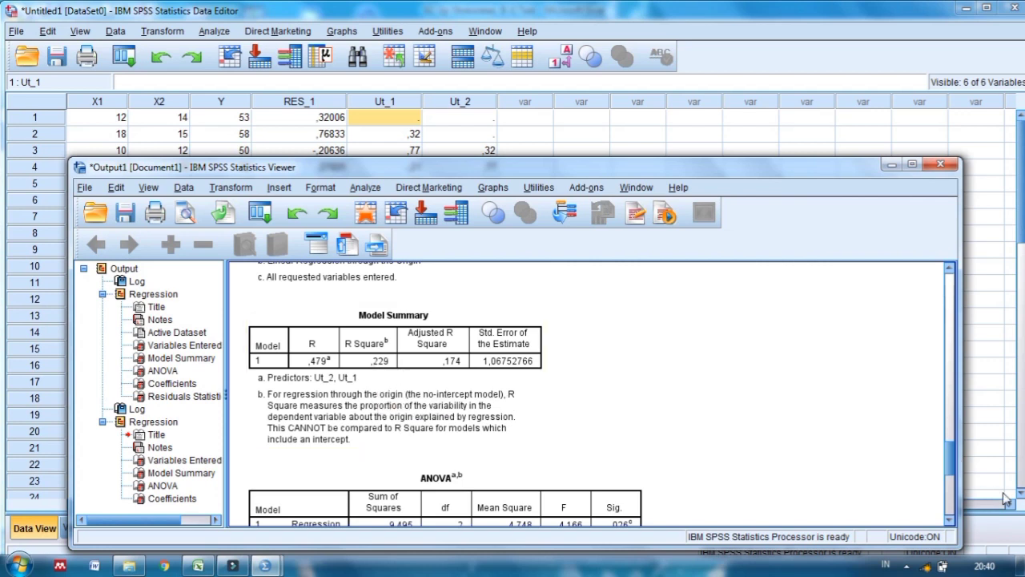
left_click_drag(949, 459, 951, 482)
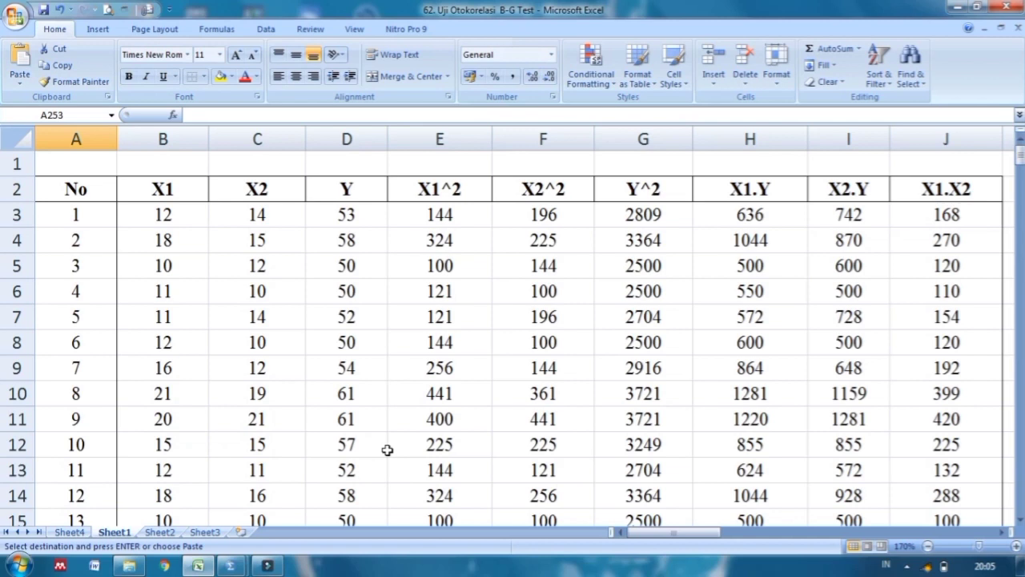
Examine the header row of the calculation table from X1 through the squared and cross-product columns up to X1.X2
left_click(194, 188)
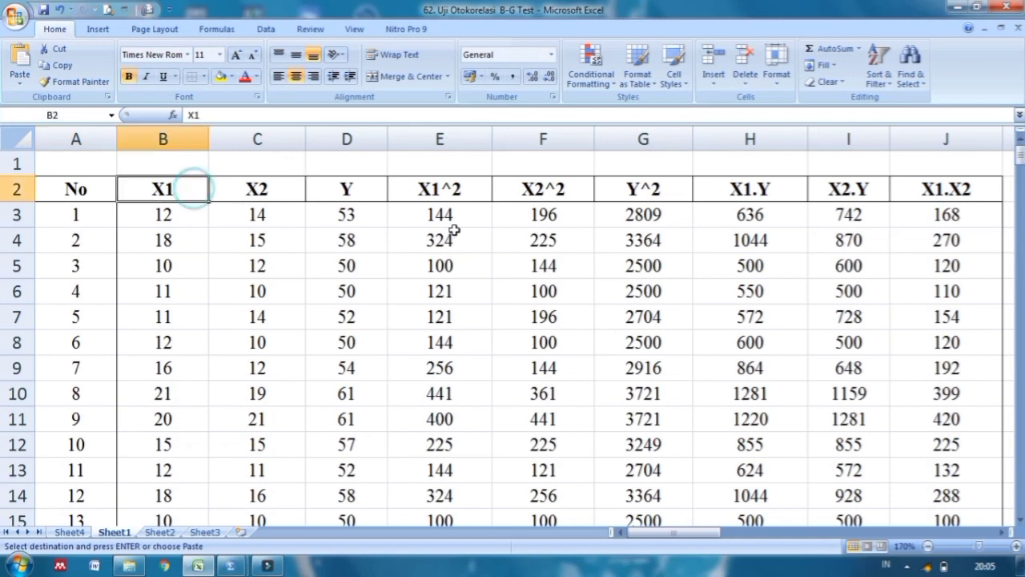
key("Right")
key("Right")
key("Right")
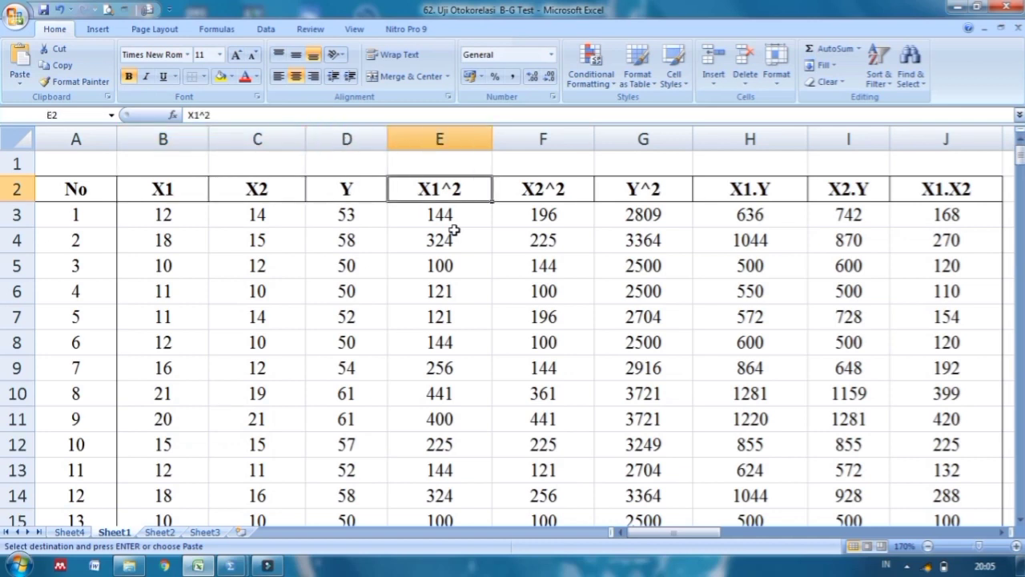
key("Right")
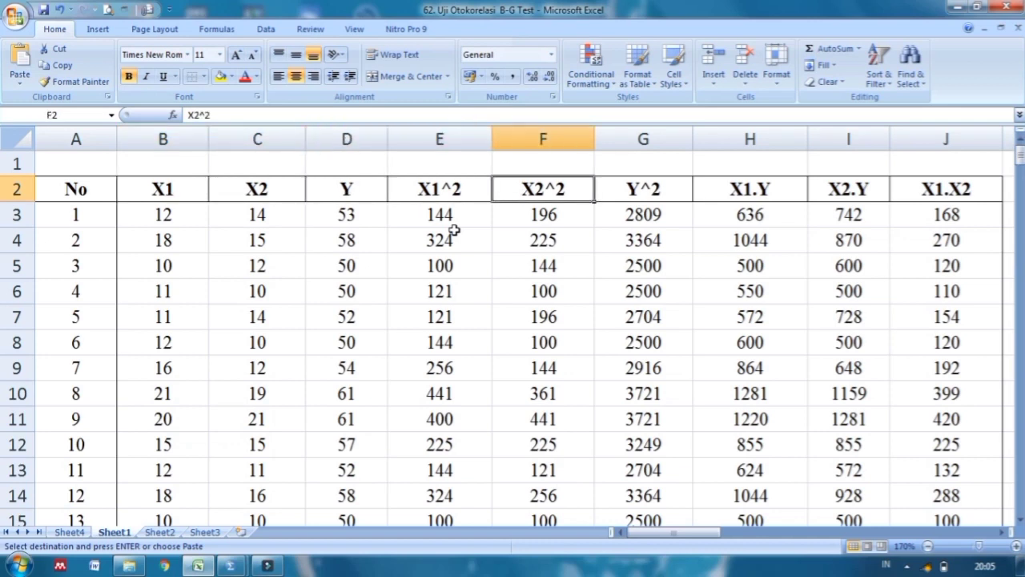
key("Right")
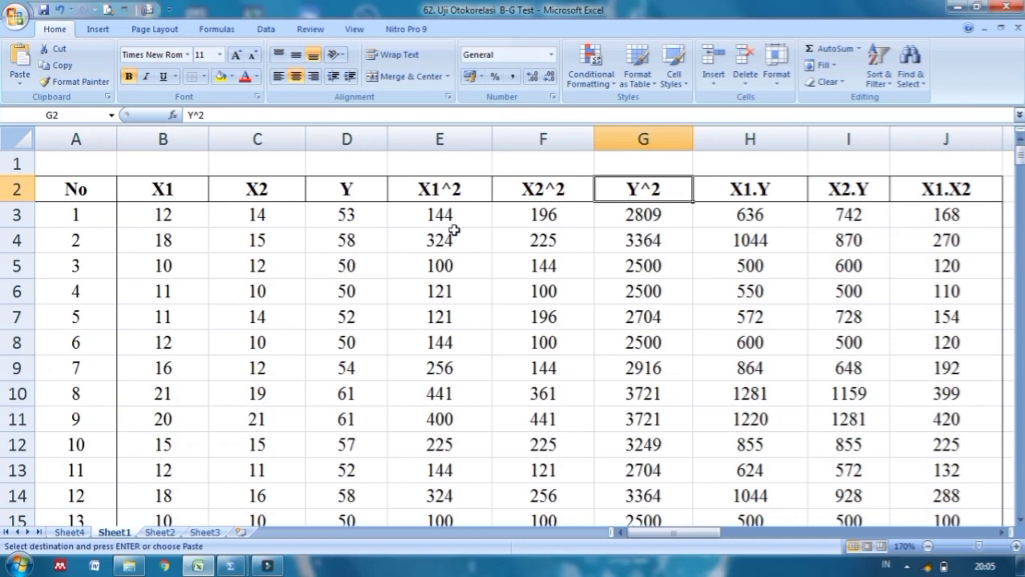
key("Right")
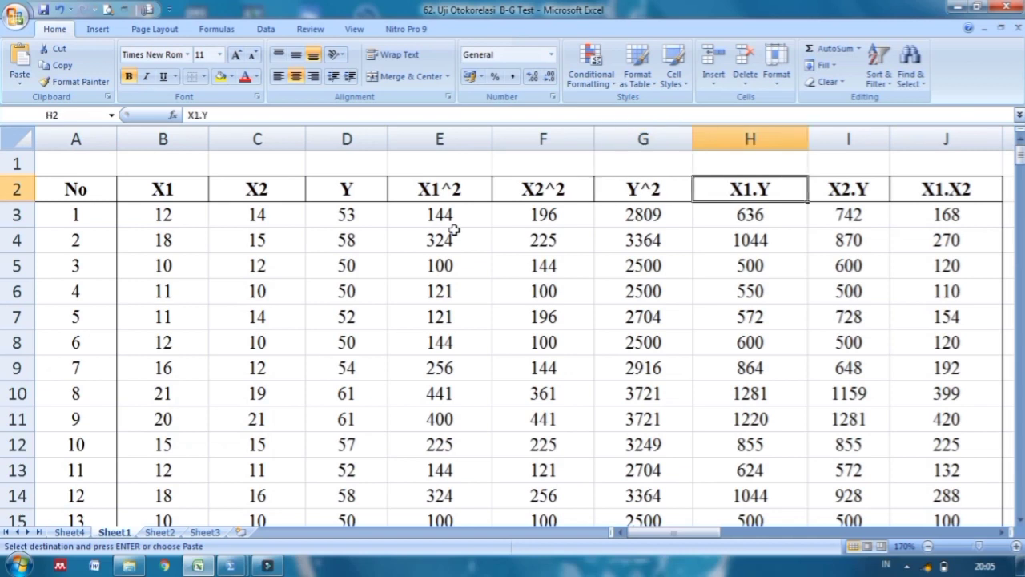
key("Right")
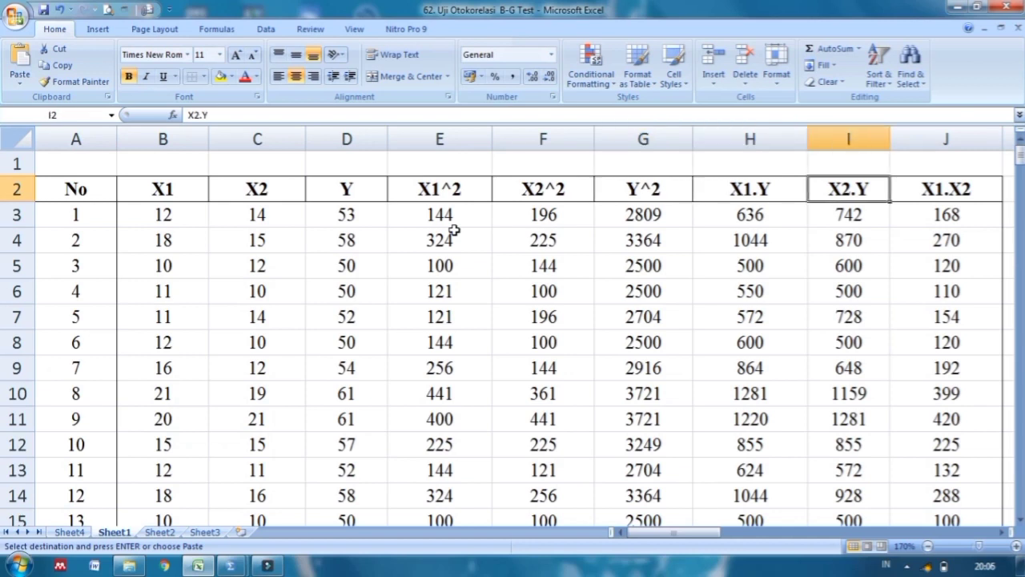
key("Right")
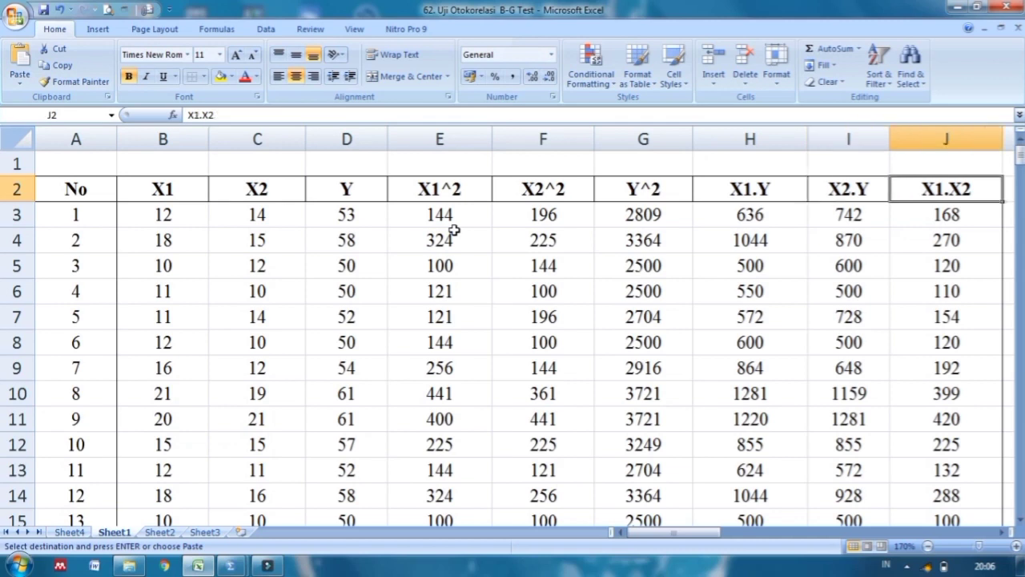
key("Left")
key("Left")
key("Left")
key("Left")
key("Left")
key("Left")
key("Left")
key("Left")
key("Left")
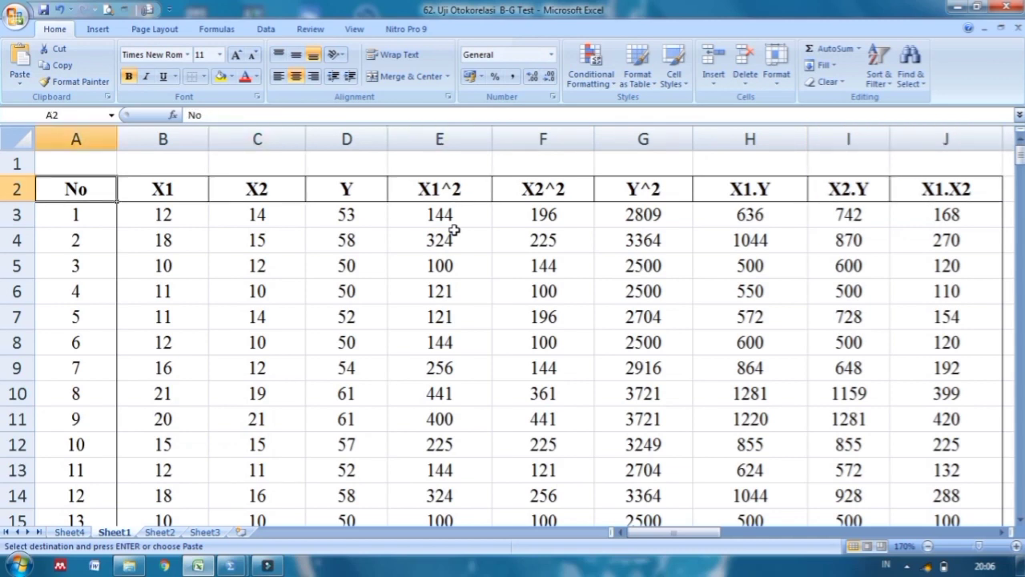
Read through the numbered cases in the No column down to the Sigma totals row
key("Down")
key("Down")
key("Down")
key("Down")
key("Down")
key("Down")
key("Down")
key("Down")
key("Down")
key("Down")
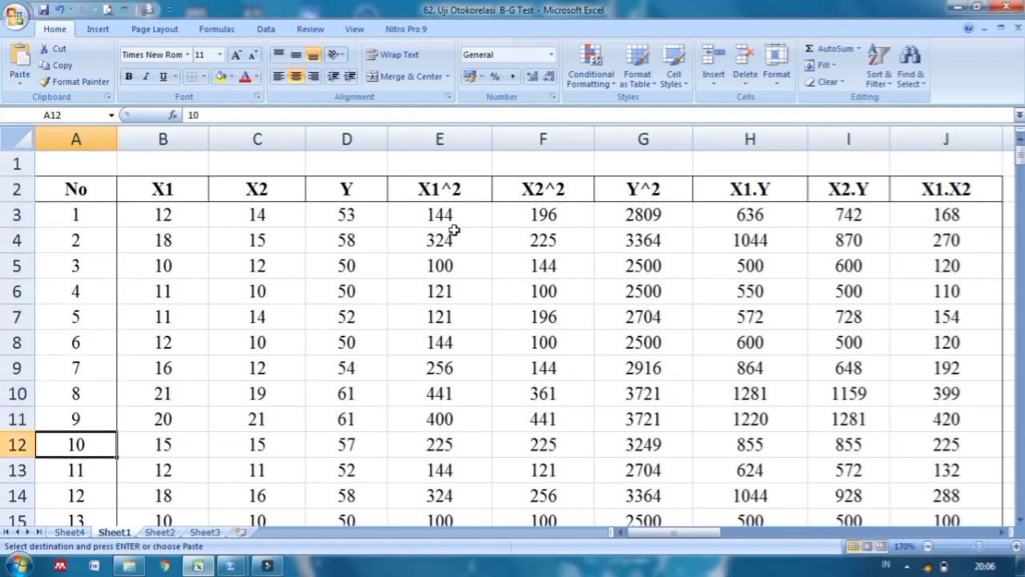
key("Down")
key("Down")
key("Down")
key("Down")
key("Down")
key("Down")
key("Down")
key("Down")
key("Down")
key("Down")
key("Down")
key("Down")
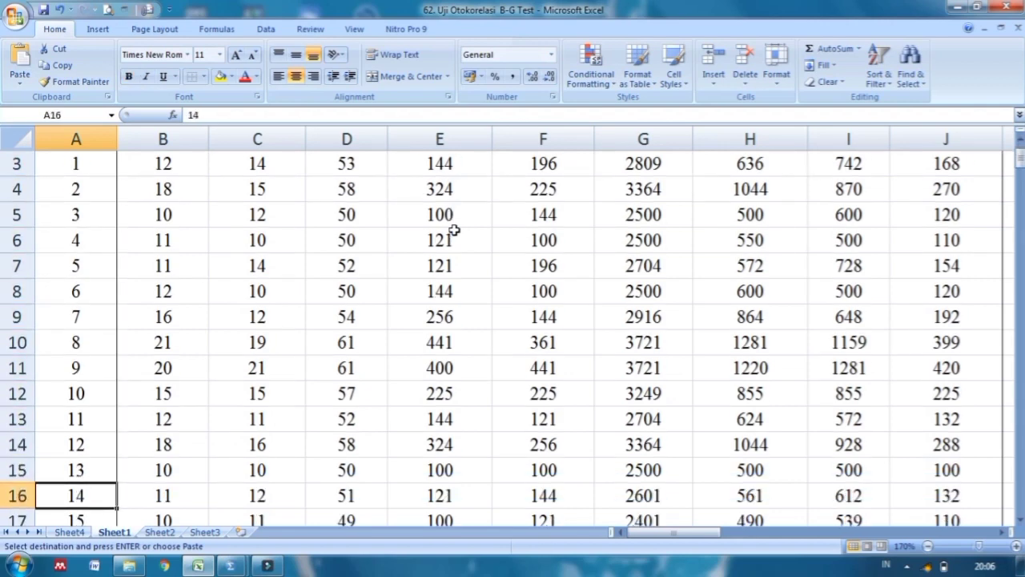
key("Down")
key("Down")
key("Down")
key("Down")
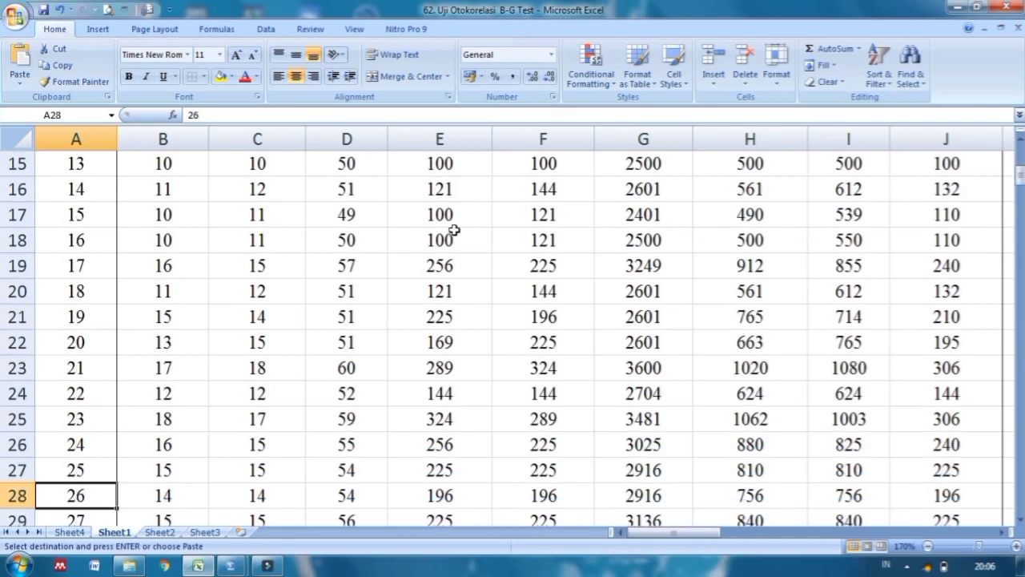
key("Down")
key("Down")
key("Down")
key("Down")
key("Down")
key("Down")
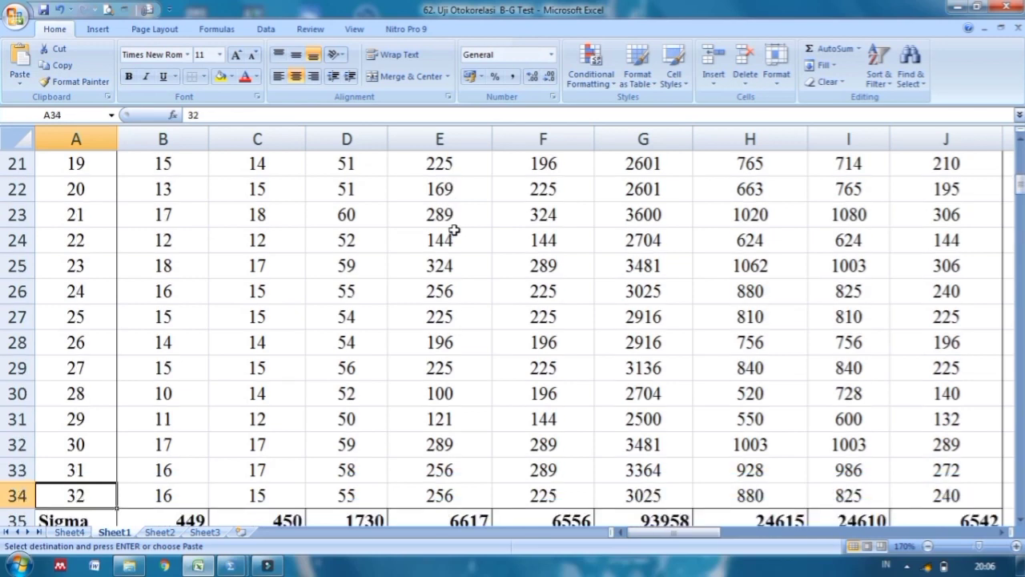
key("Down")
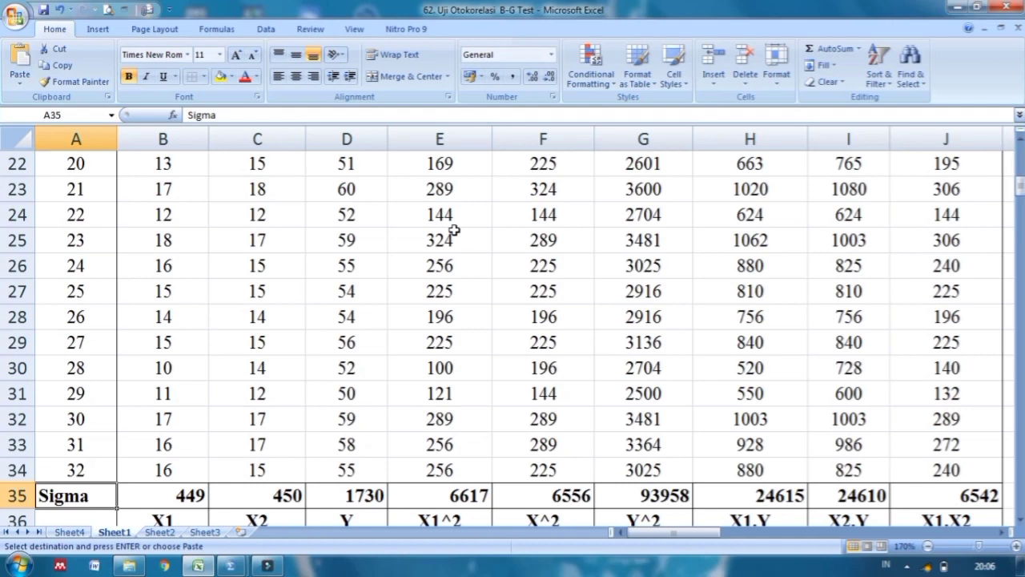
Go back up through the cases to the table's header row and examine the X1^2 column heading
key("Up")
key("Up")
key("Up")
key("Up")
key("Up")
key("Up")
key("Up")
key("Up")
key("Up")
key("Up")
key("Up")
key("Up")
key("Up")
key("Up")
key("Up")
key("Up")
key("Up")
key("Up")
key("Up")
key("Up")
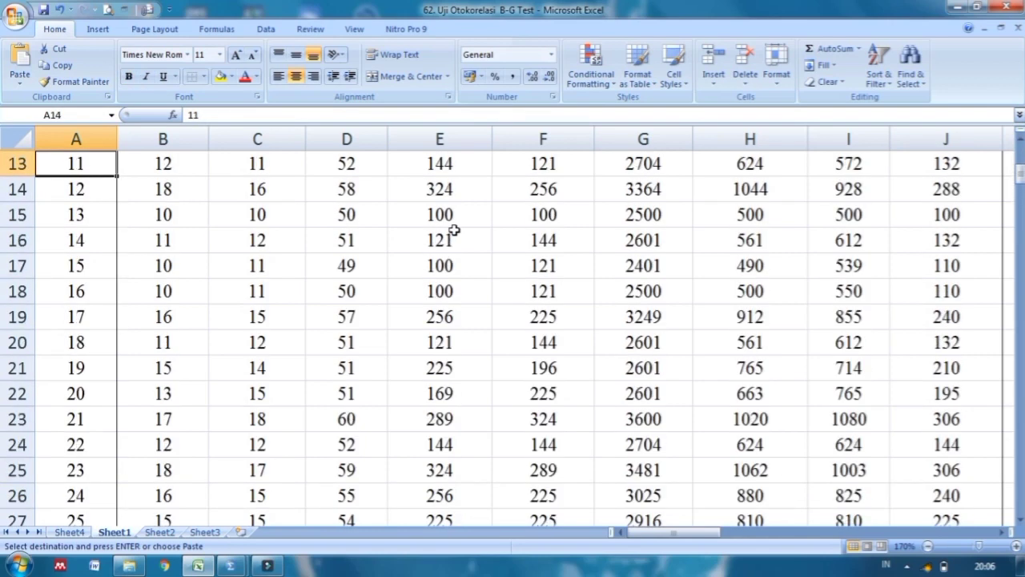
key("Down")
key("Right")
key("Right")
key("Right")
key("Right")
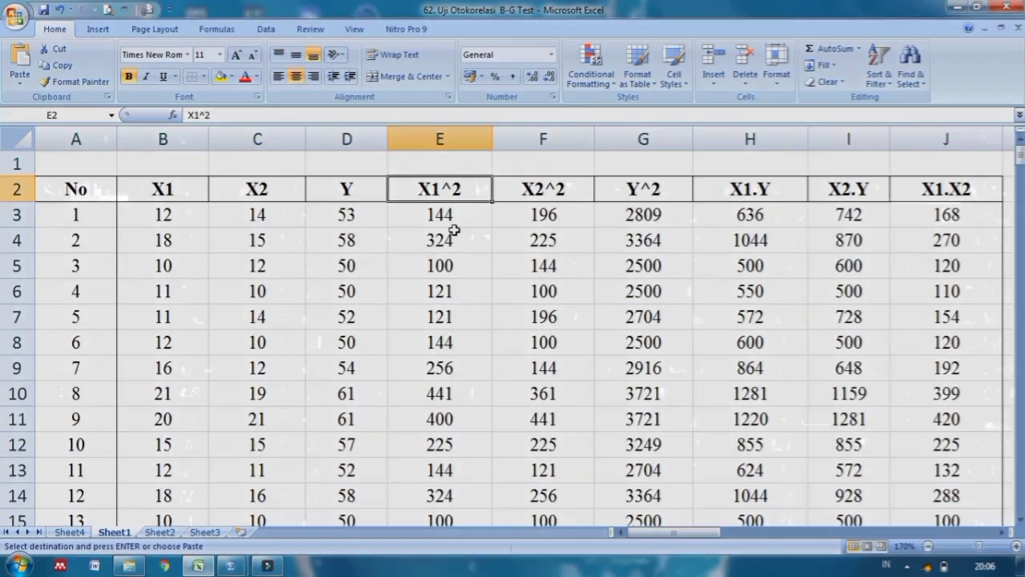
Examine the headings across the Y Pred calculation block as far as the b2X2 column
key("Right")
key("Right")
key("Right")
key("Right")
key("Right")
key("Right")
key("Right")
key("Right")
key("Right")
key("Right")
key("Right")
key("Right")
key("Right")
key("Right")
key("Right")
key("Right")
key("Right")
key("Right")
key("Right")
key("Right")
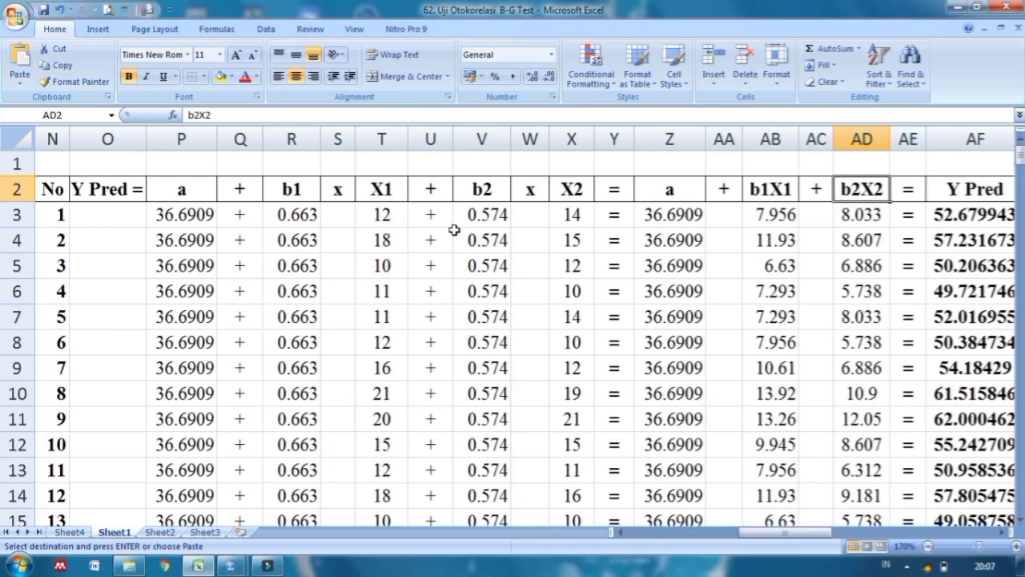
Review the regression equation terms from b1 to X2, including the first two case values under X2
key("Left")
key("Left")
key("Left")
key("Left")
key("Left")
key("Left")
key("Left")
key("Left")
key("Left")
key("Left")
key("Left")
key("Left")
key("Left")
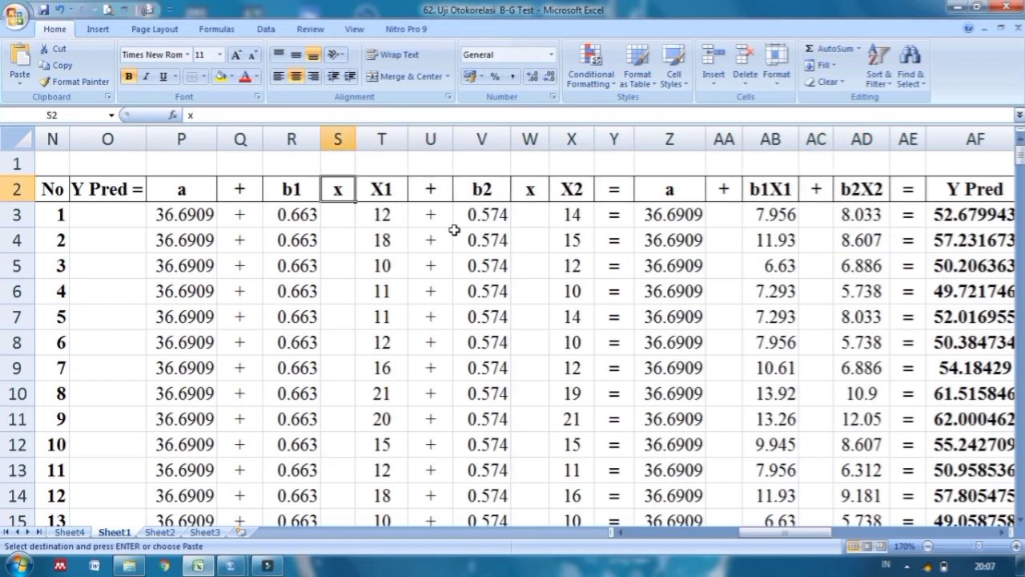
key("Left")
key("Right")
key("Right")
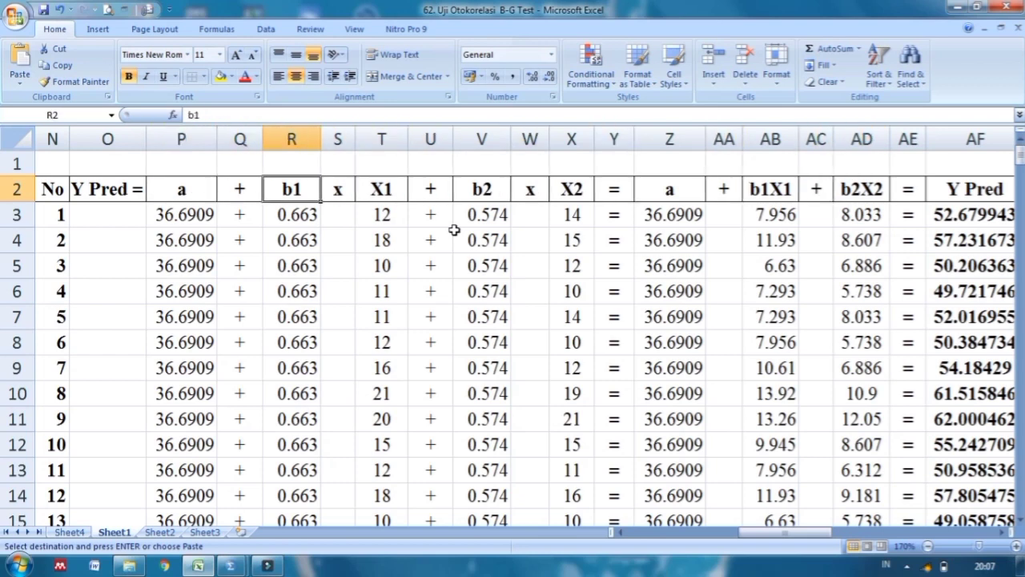
key("Right")
key("Right")
key("Right")
key("Right")
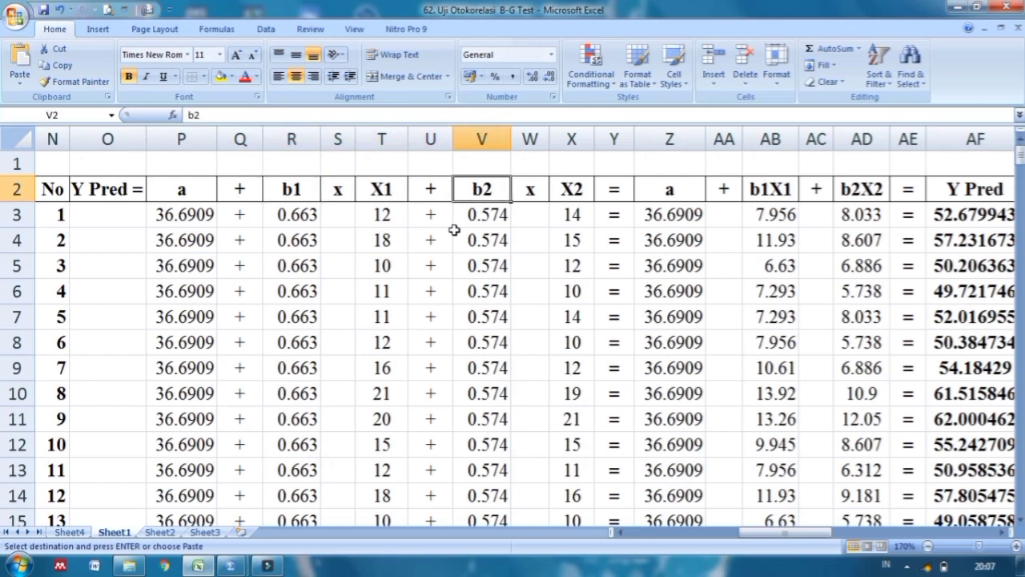
key("Right")
key("Right")
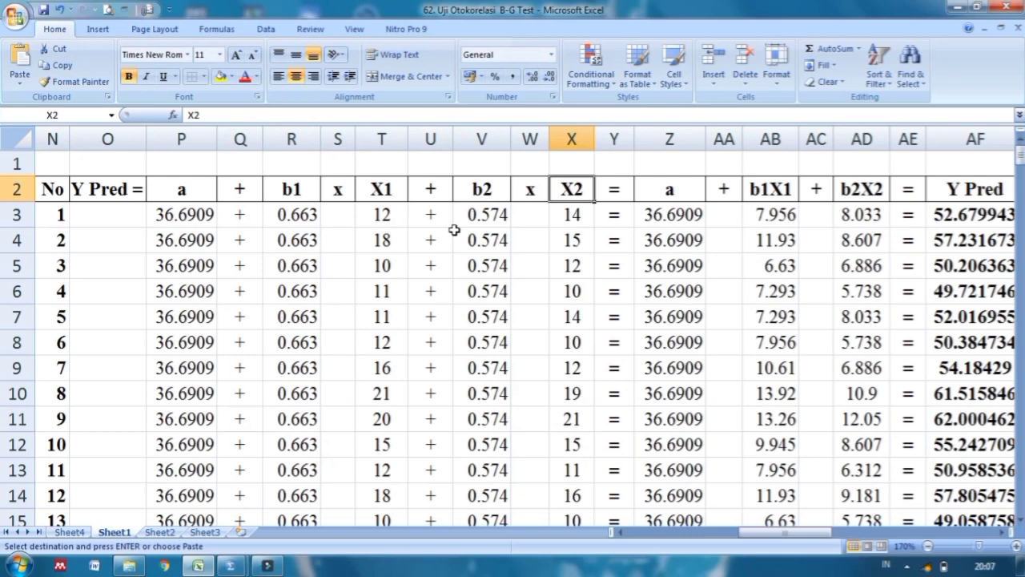
key("Down")
key("Down")
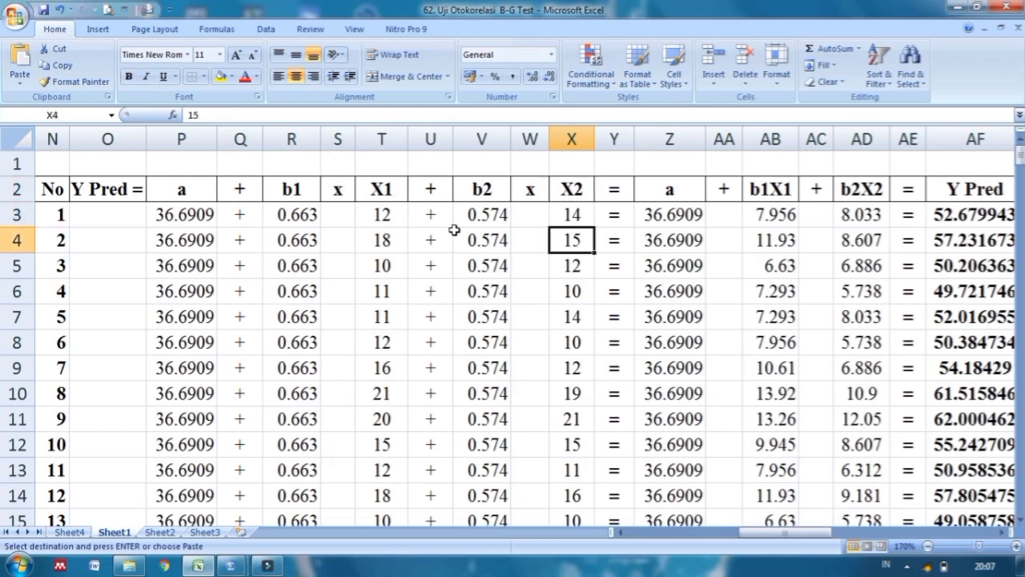
key("Up")
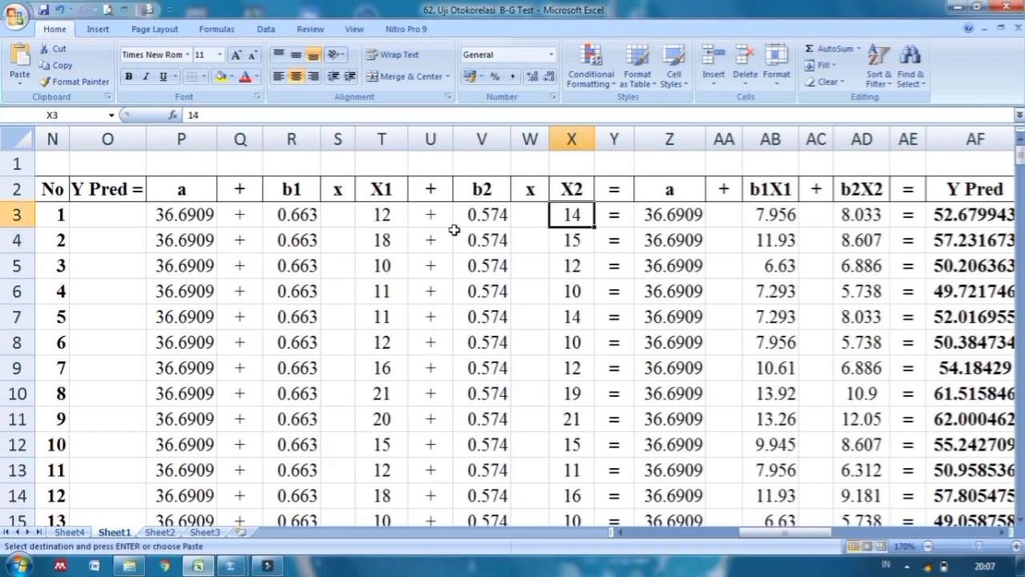
key("Up")
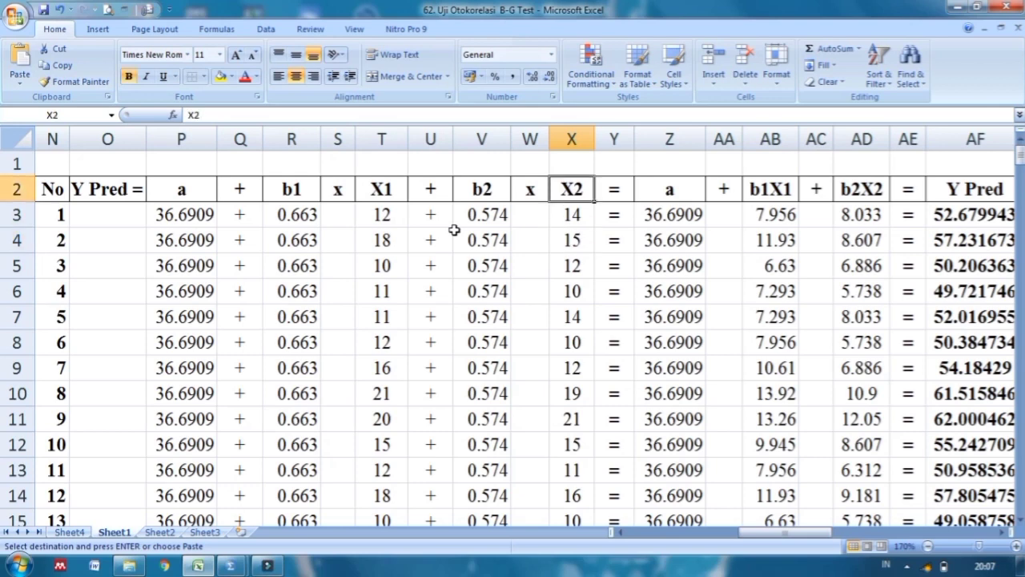
Compare the b1 and b2 coefficient columns in the Y Pred equation
key("Left")
key("Left")
key("Left")
key("Left")
key("Left")
key("Left")
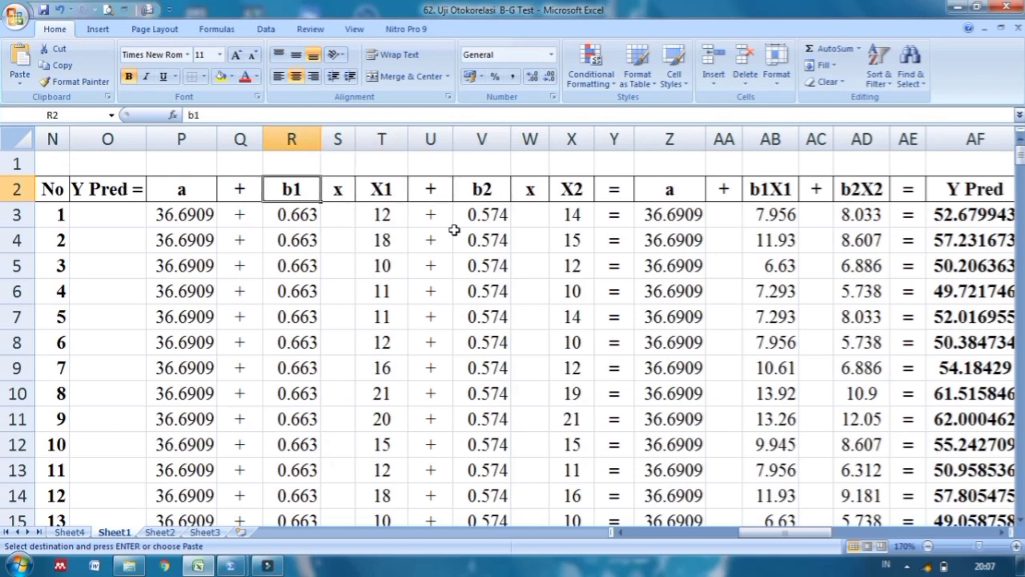
key("Right")
key("Right")
key("Right")
key("Right")
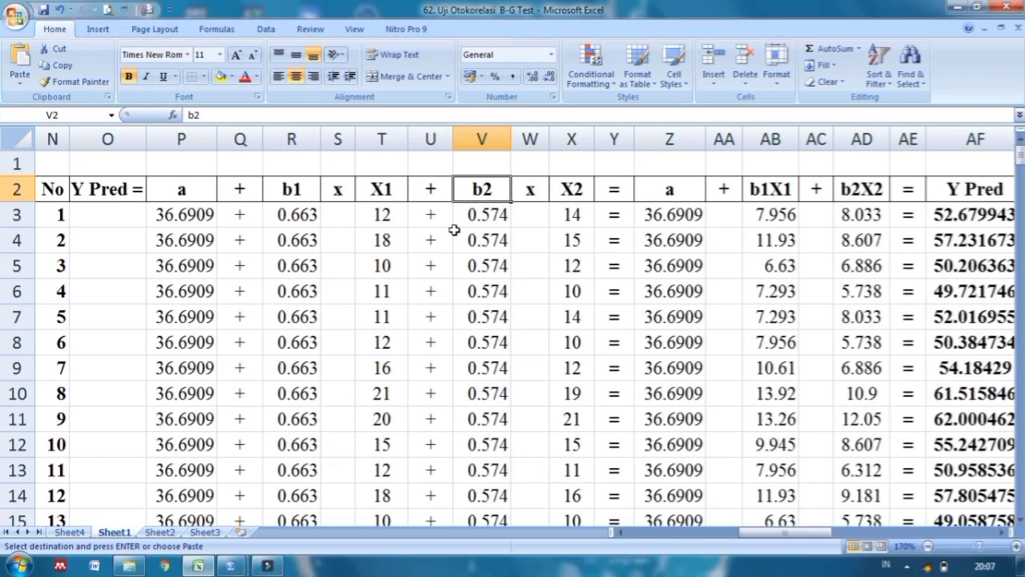
Examine the final Y Pred column from its header down to row 11, then return to its header beside the residual columns
key("Right")
key("Right")
key("Right")
key("Right")
key("Right")
key("Right")
key("Right")
key("Right")
key("Right")
key("Right")
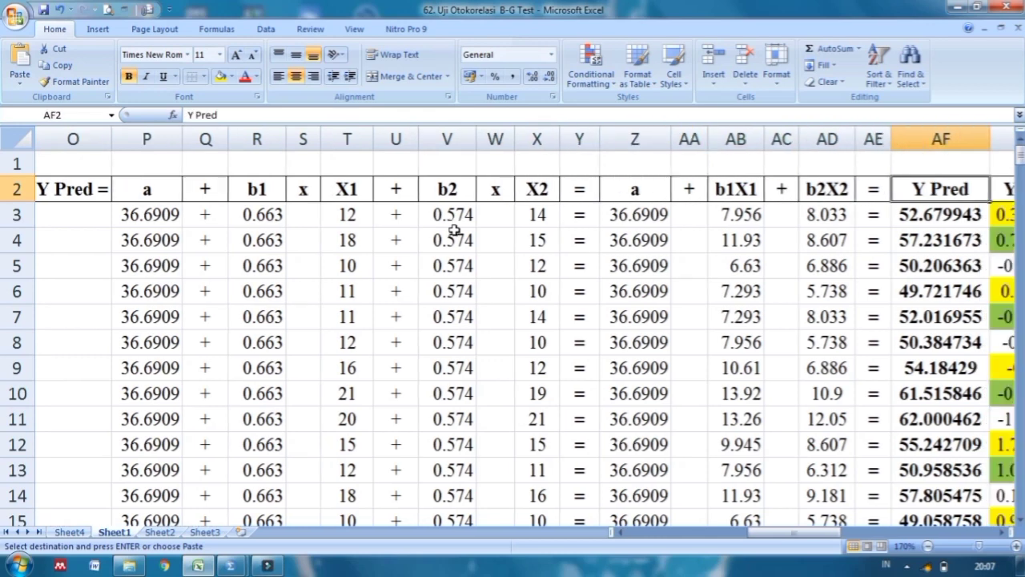
key("Down")
key("Down")
key("Down")
key("Down")
key("Down")
key("Down")
key("Down")
key("Down")
key("Down")
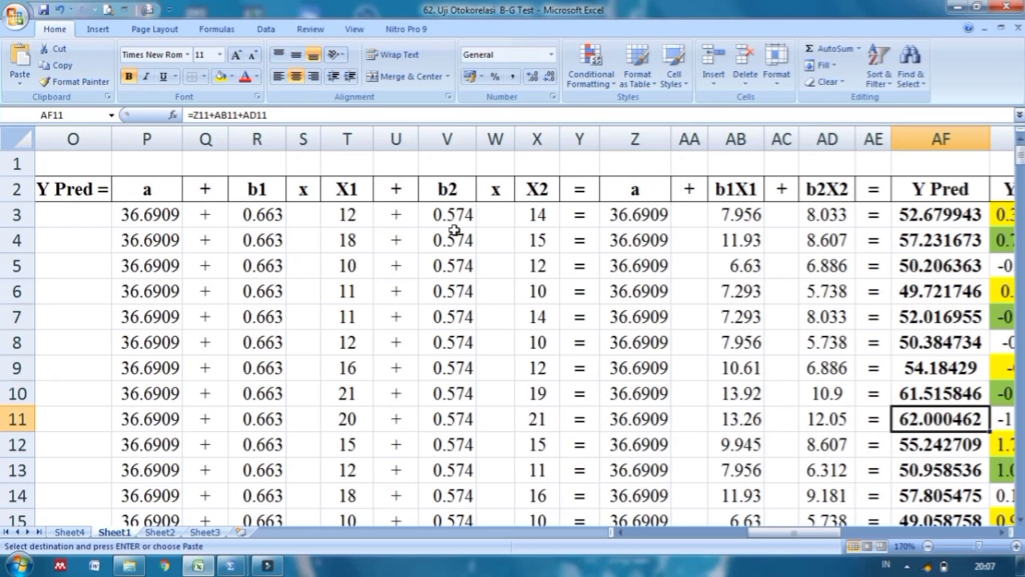
key("Up")
key("Up")
key("Up")
key("Up")
key("Up")
key("Up")
key("Up")
key("Up")
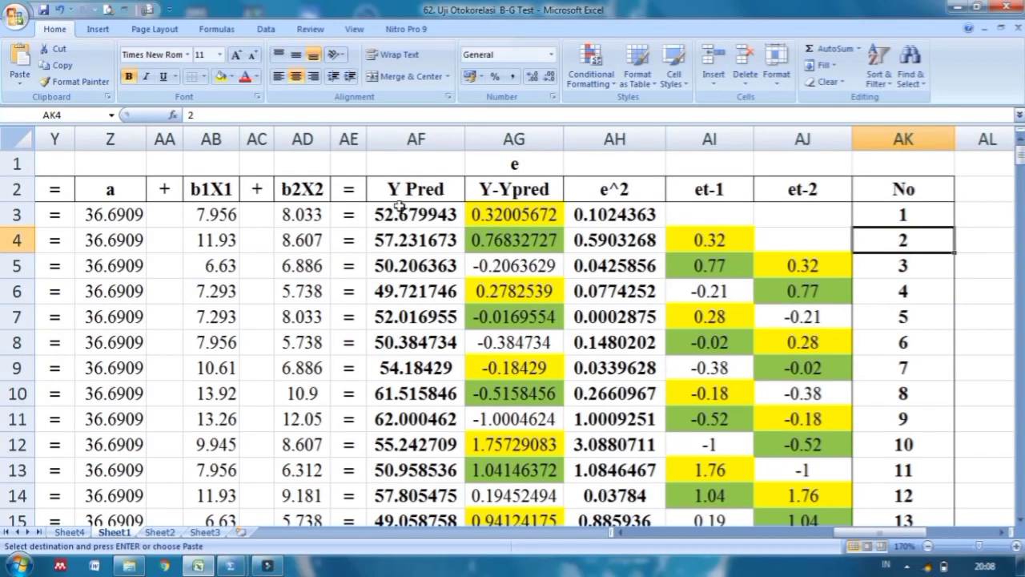
left_click(418, 189)
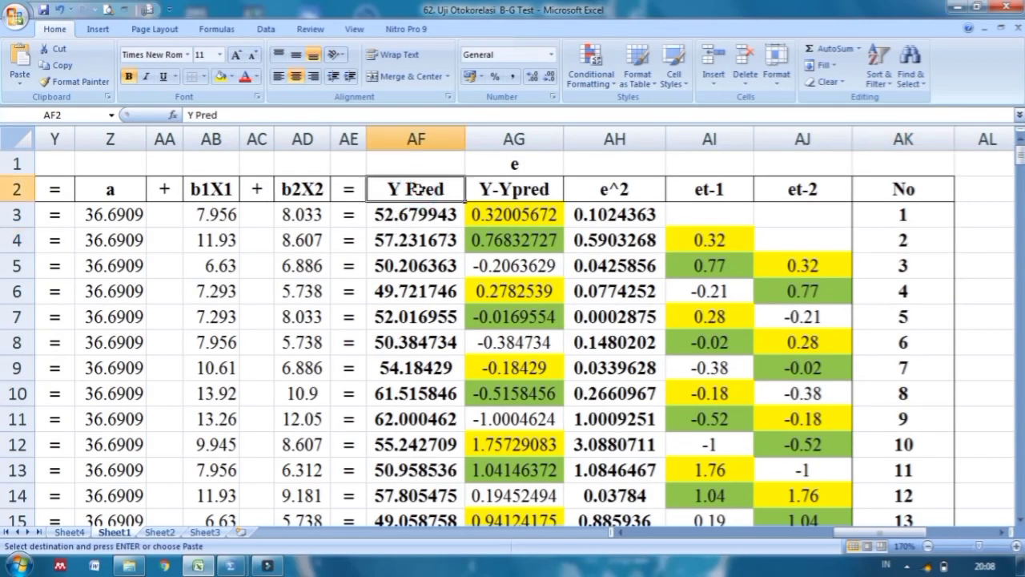
Examine the Y-Ypred residual column from its header through the first nine cases, then return to the e heading above it
left_click(538, 189)
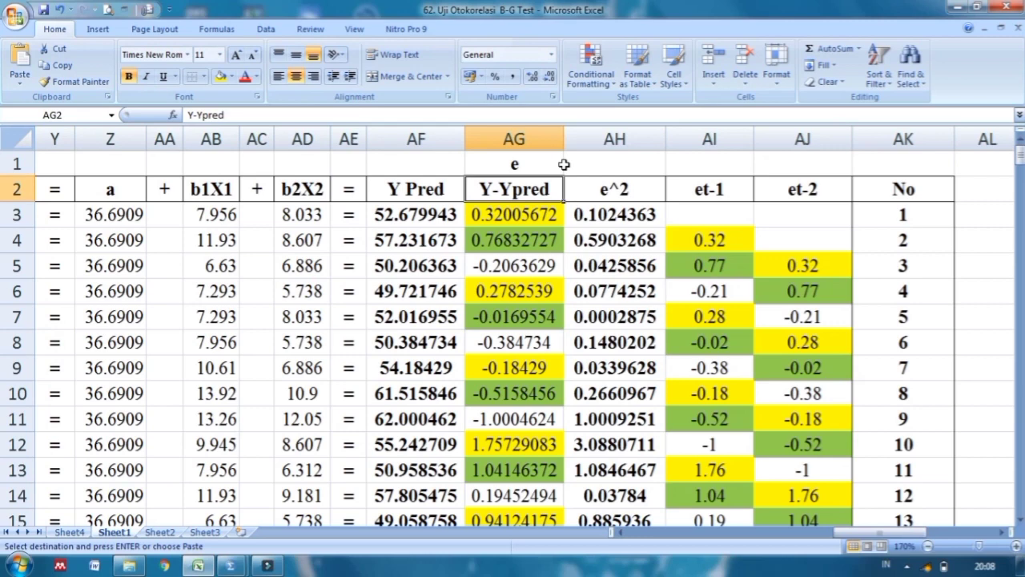
left_click(519, 216)
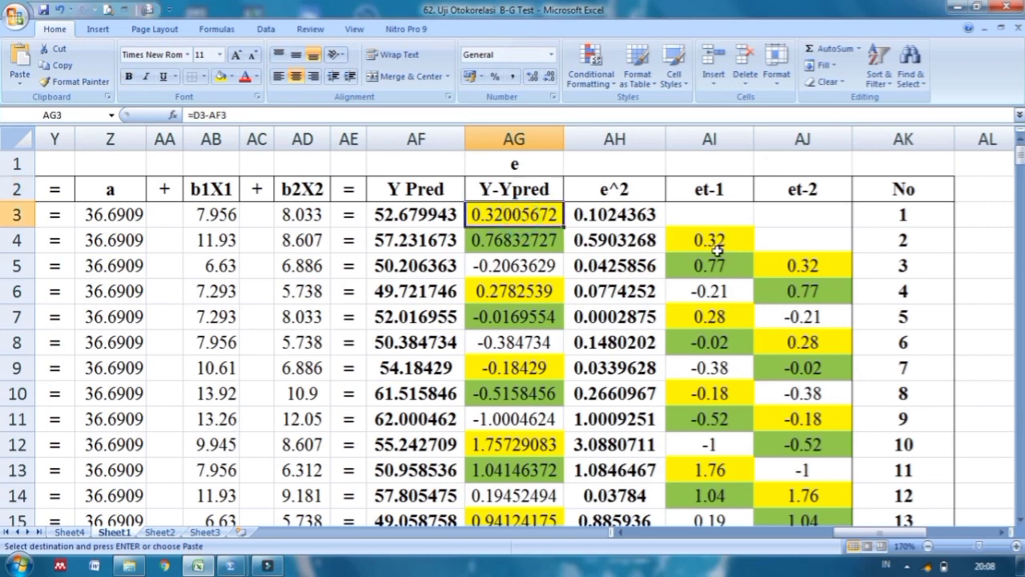
key("Down")
key("Down")
key("Down")
key("Down")
key("Down")
key("Down")
key("Down")
key("Down")
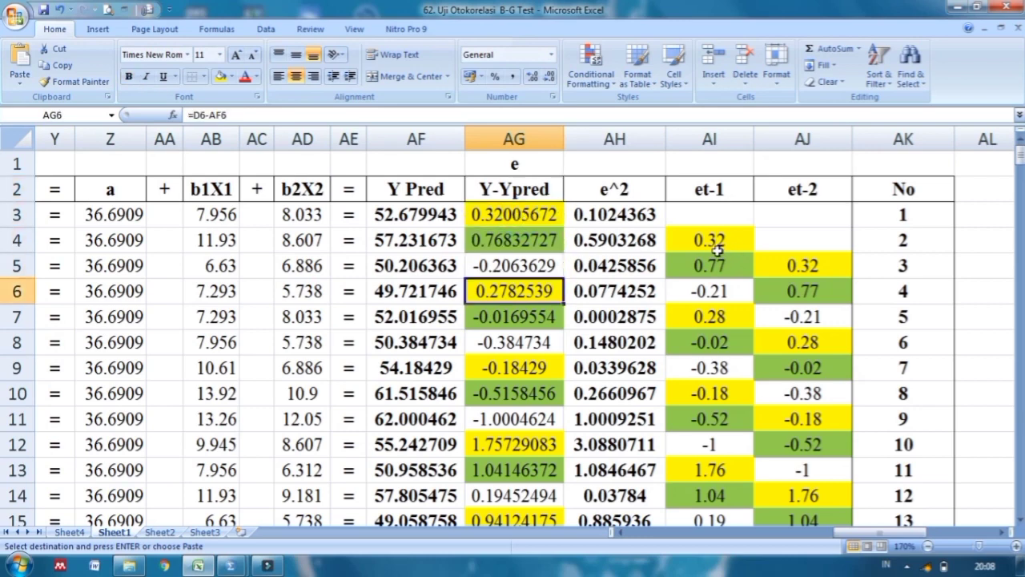
key("Down")
key("Up")
key("Up")
key("Up")
key("Up")
key("Up")
key("Up")
key("Up")
key("Up")
key("Up")
key("Up")
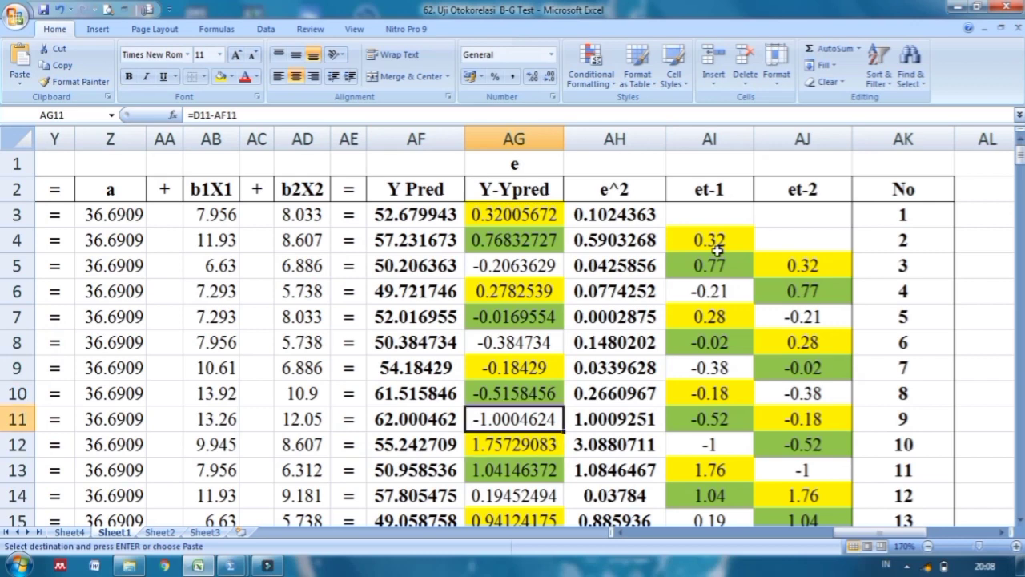
key("Down")
key("Up")
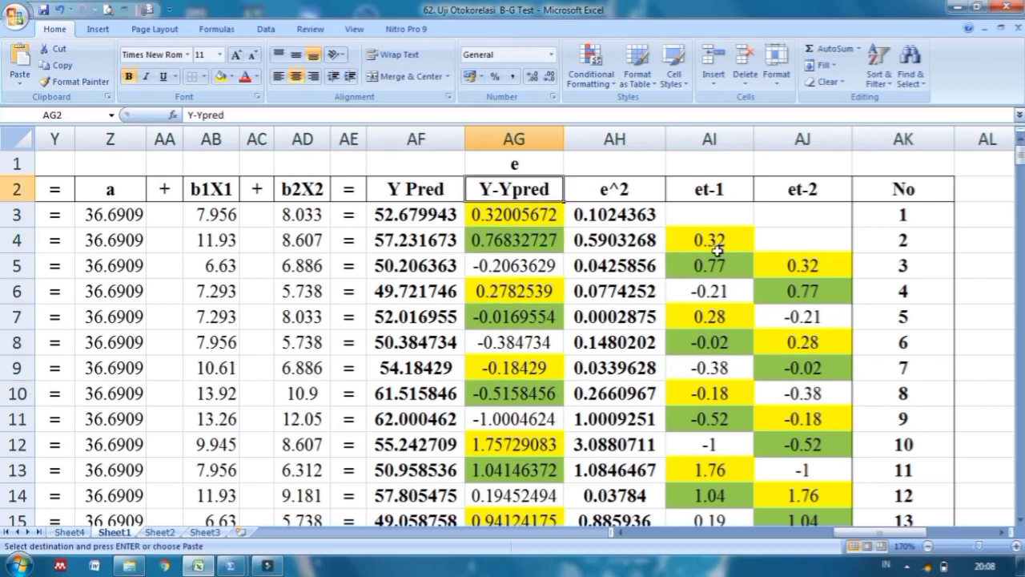
key("Up")
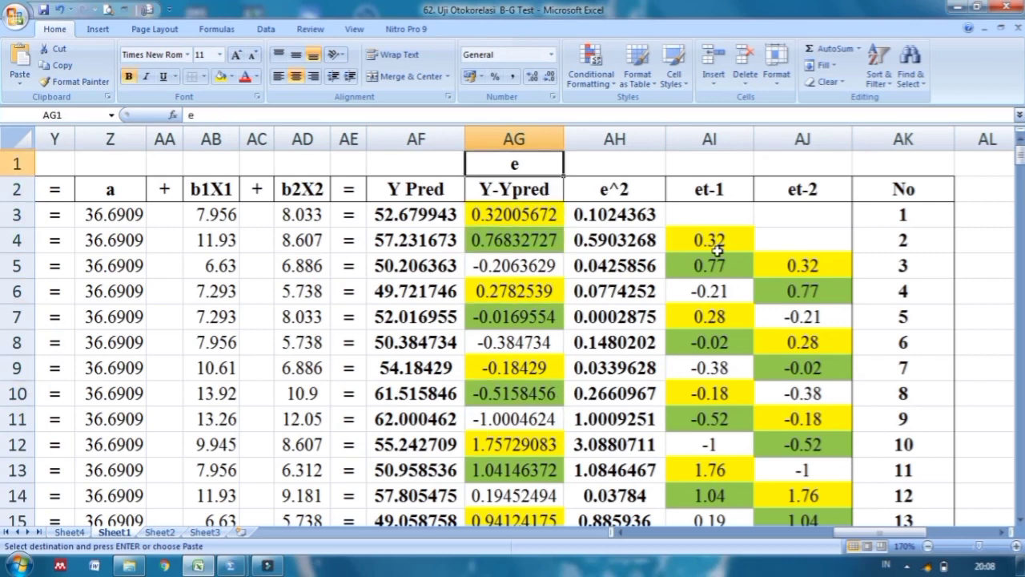
Check the e^2 heading, then highlight the Y-Ypred residuals in AG3:AG11
key("Right")
key("Down")
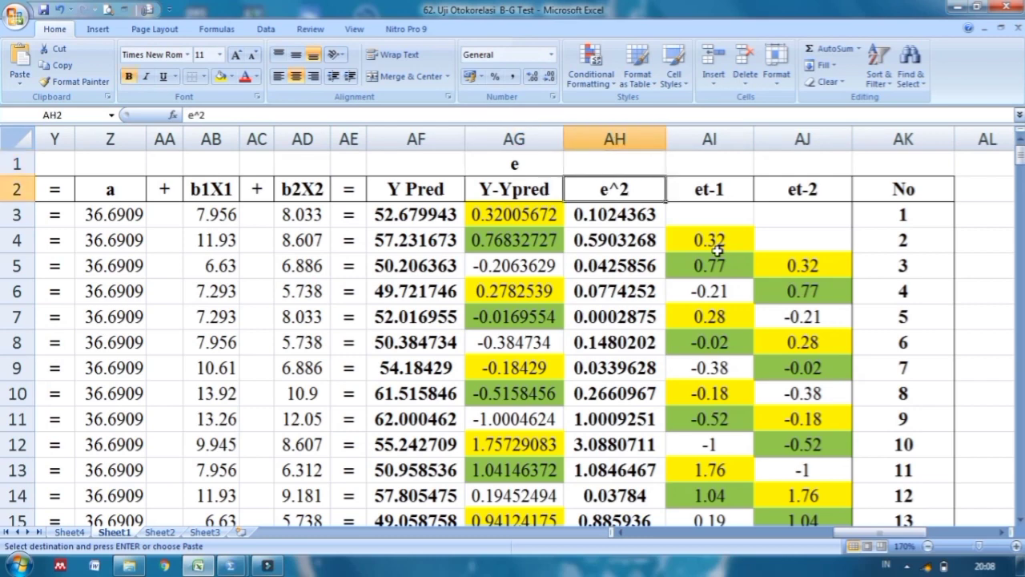
key("Down")
key("Left")
key("shift+Down")
key("shift+Down")
key("shift+Down")
key("shift+Down")
key("shift+Down")
key("shift+Down")
key("shift+Down")
key("shift+Down")
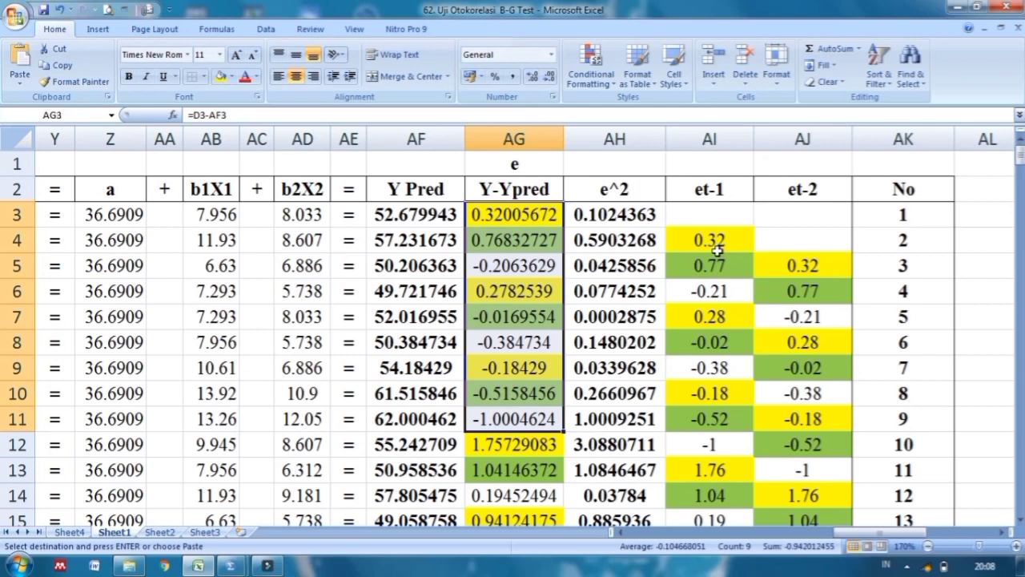
Review the first squared residual's formula in AH3 and the headings of the et-1 and et-2 lag columns
left_click(639, 212)
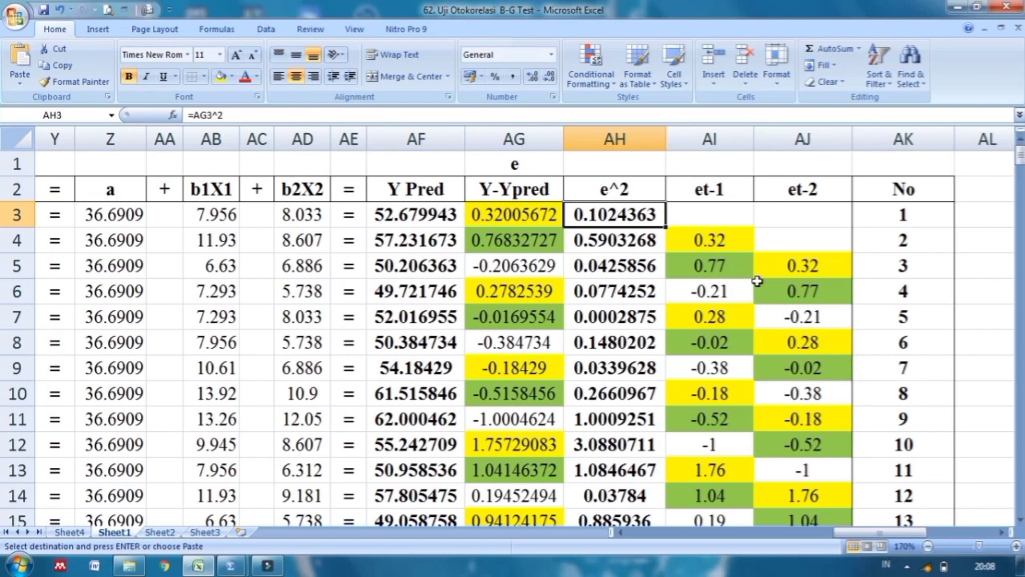
left_click(700, 213)
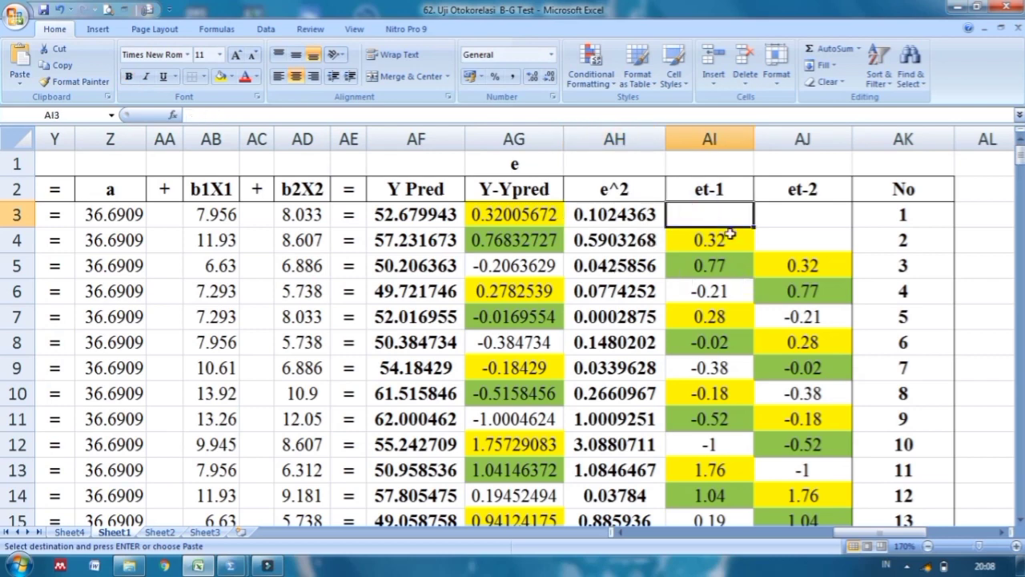
left_click(702, 190)
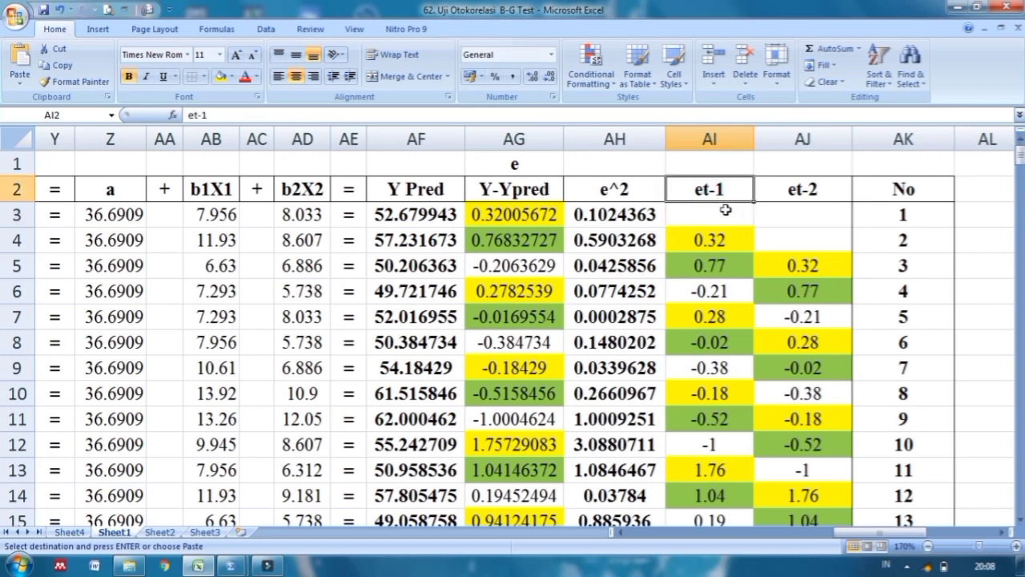
left_click(725, 210)
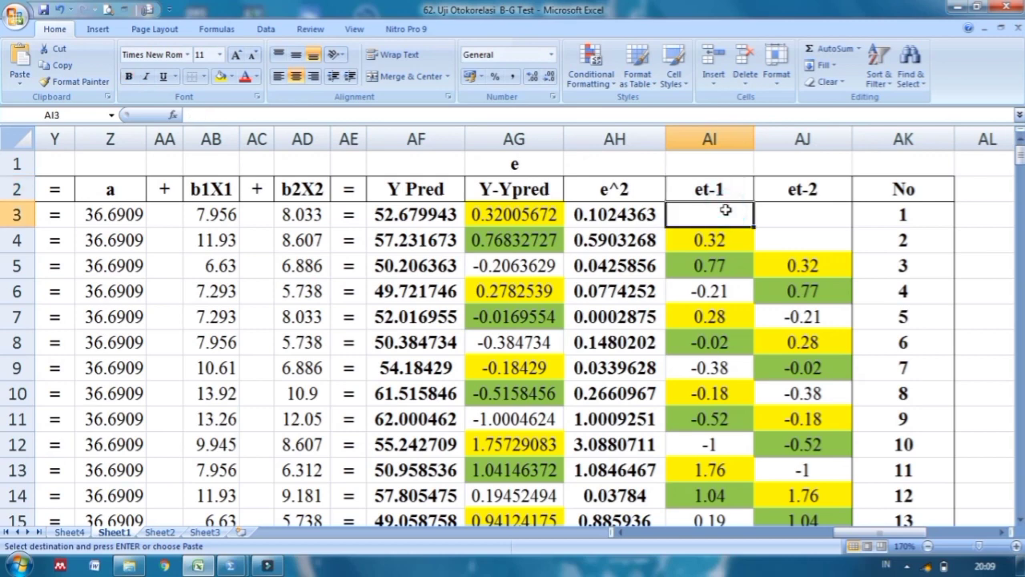
left_click(784, 181)
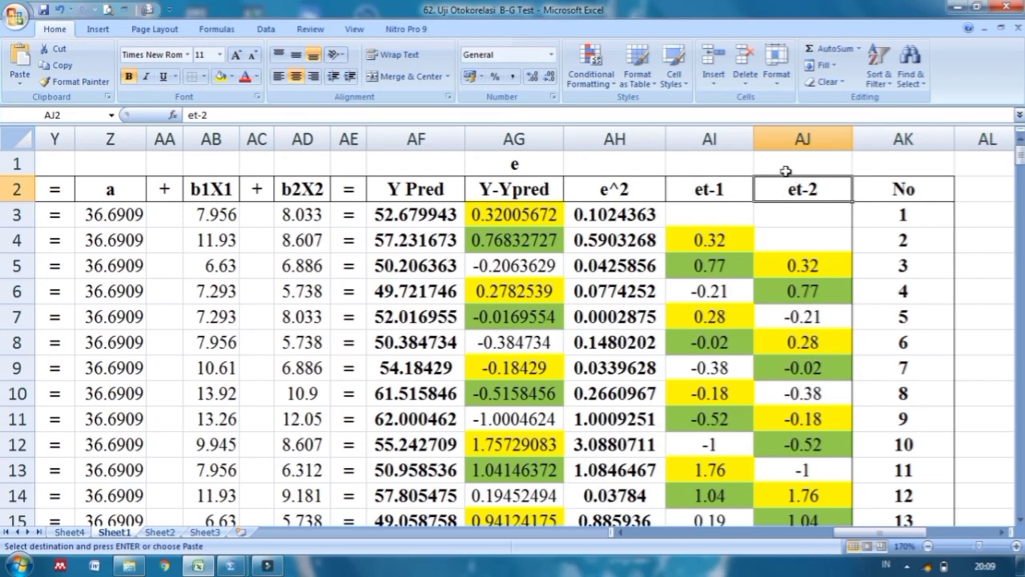
Trace the first three Y-Ypred residuals to their one-row-shifted entries under et-1 and two-row-shifted entries under et-2
left_click(513, 213)
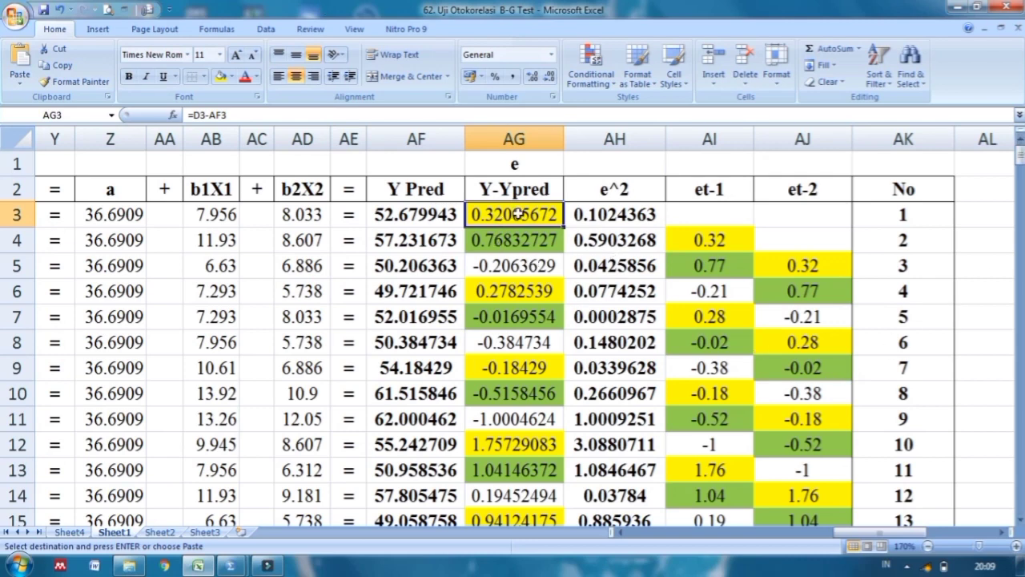
left_click(734, 241)
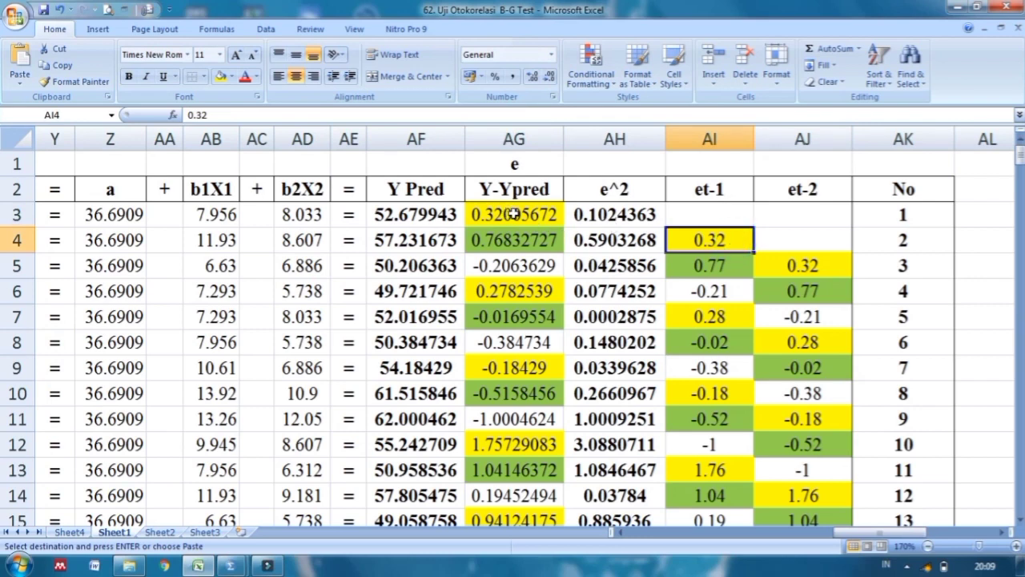
left_click(820, 268)
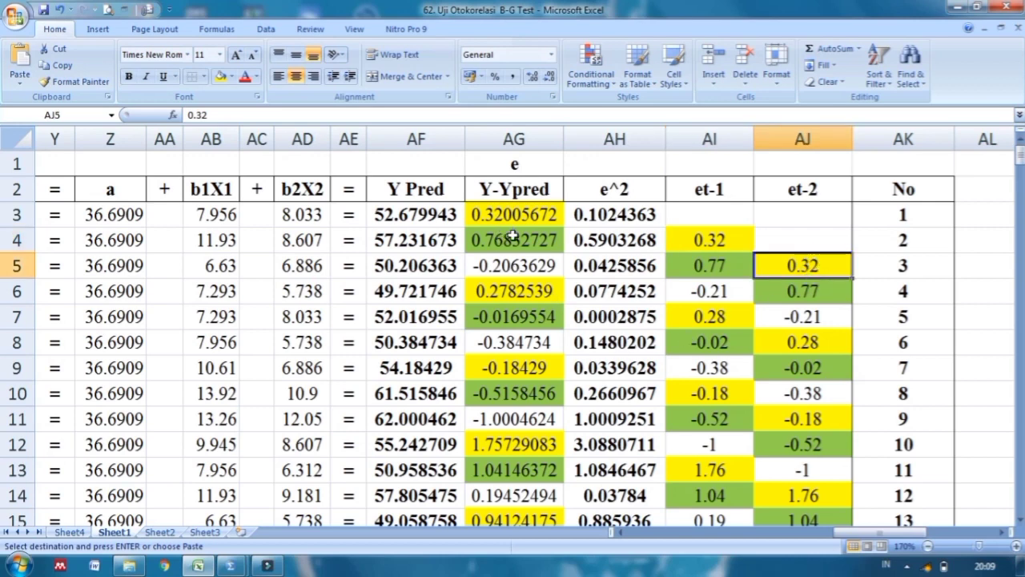
left_click(532, 243)
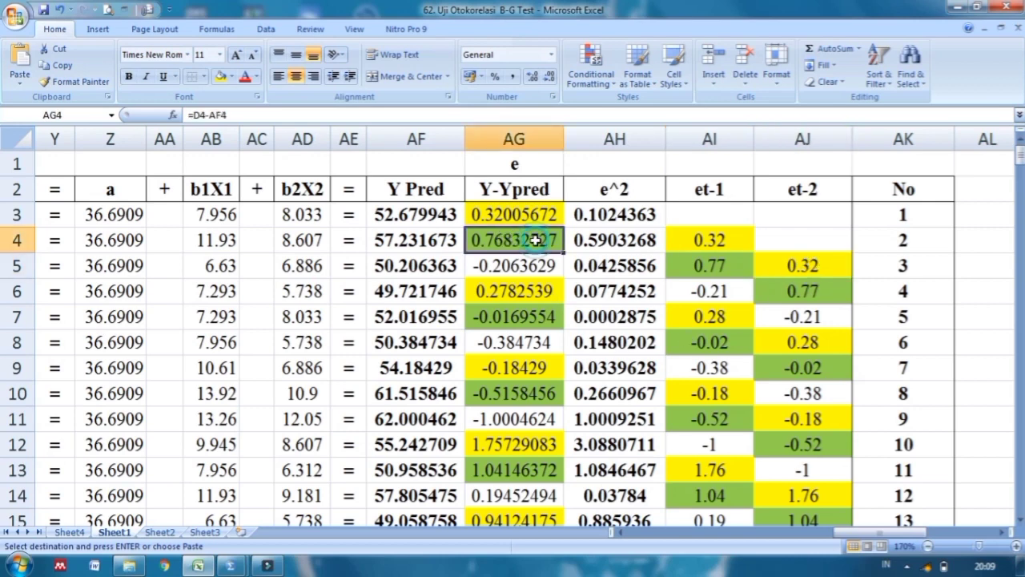
left_click(734, 267)
left_click(791, 292)
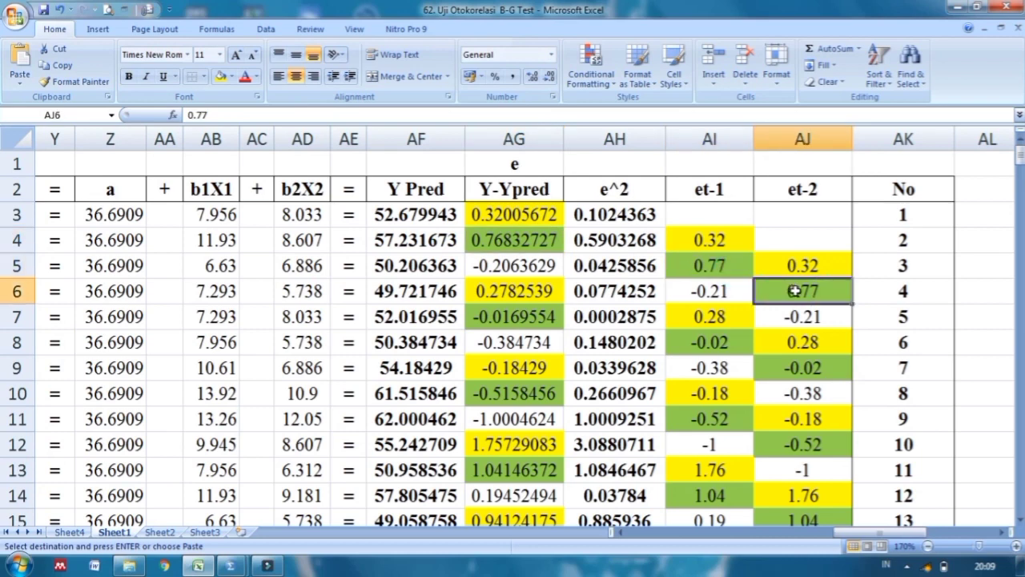
left_click(530, 265)
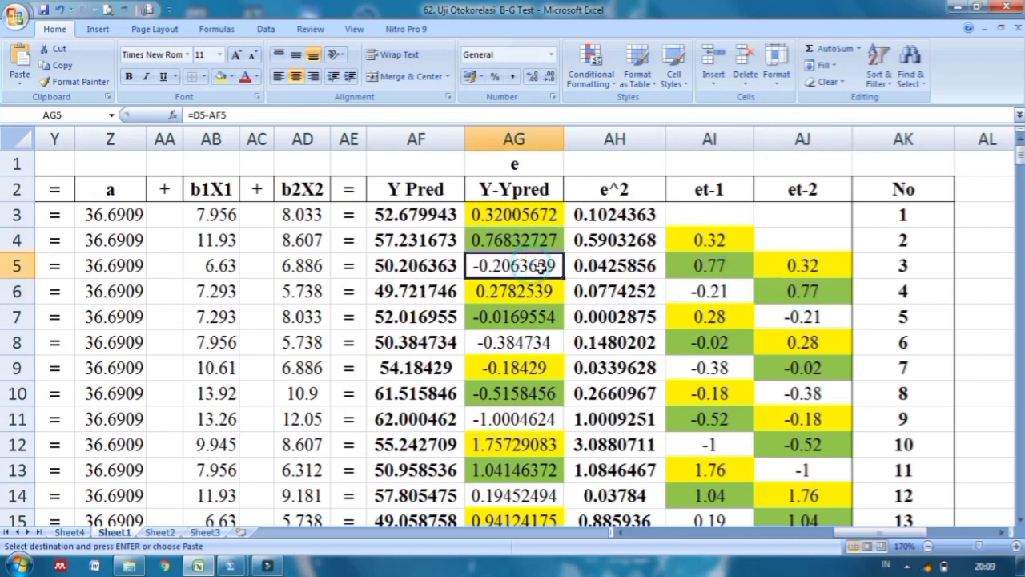
left_click(727, 290)
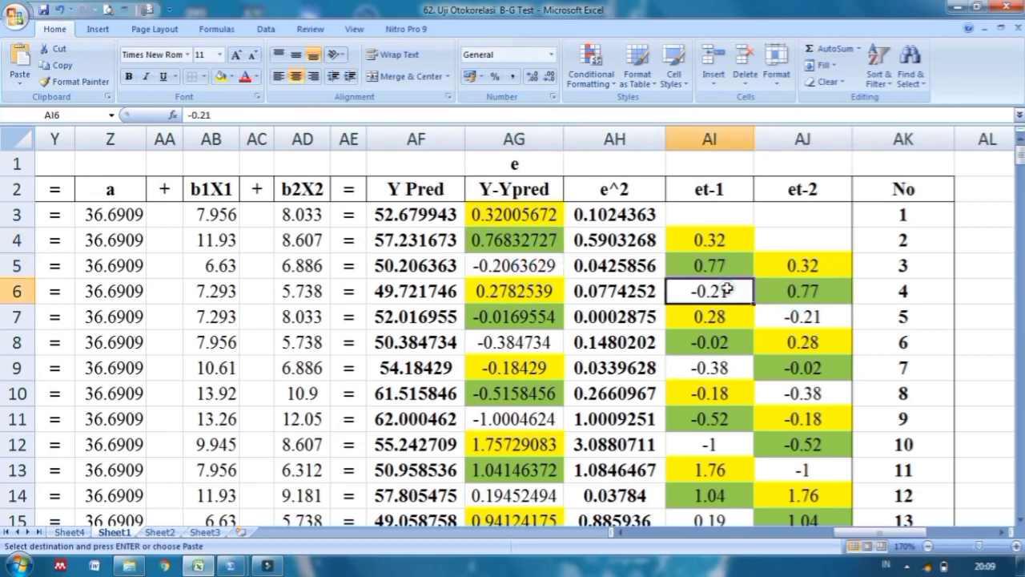
left_click(815, 318)
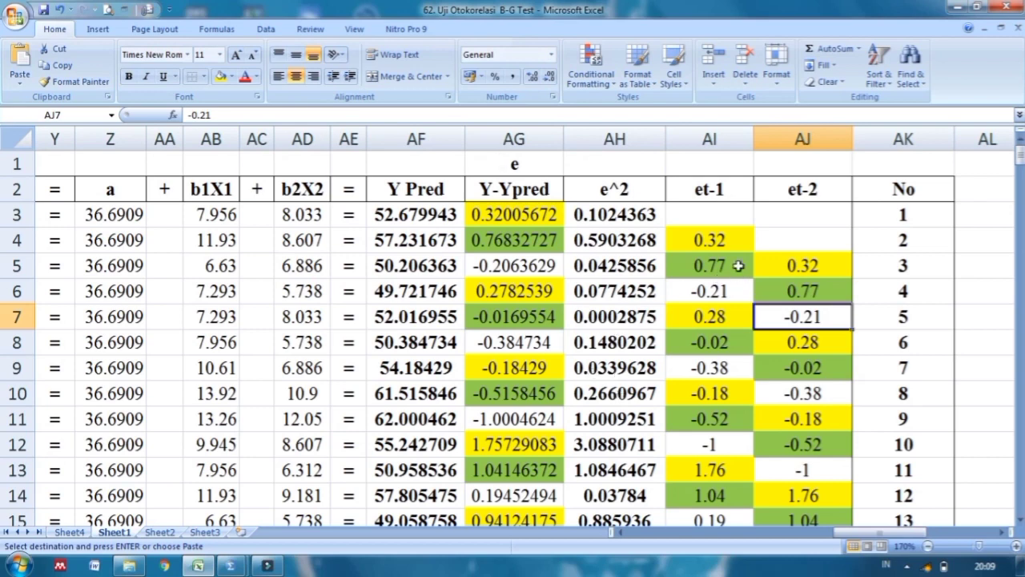
Inspect the blank first-case cells under et-1 and et-2, highlighting AI3:AJ3 together
left_click(706, 212)
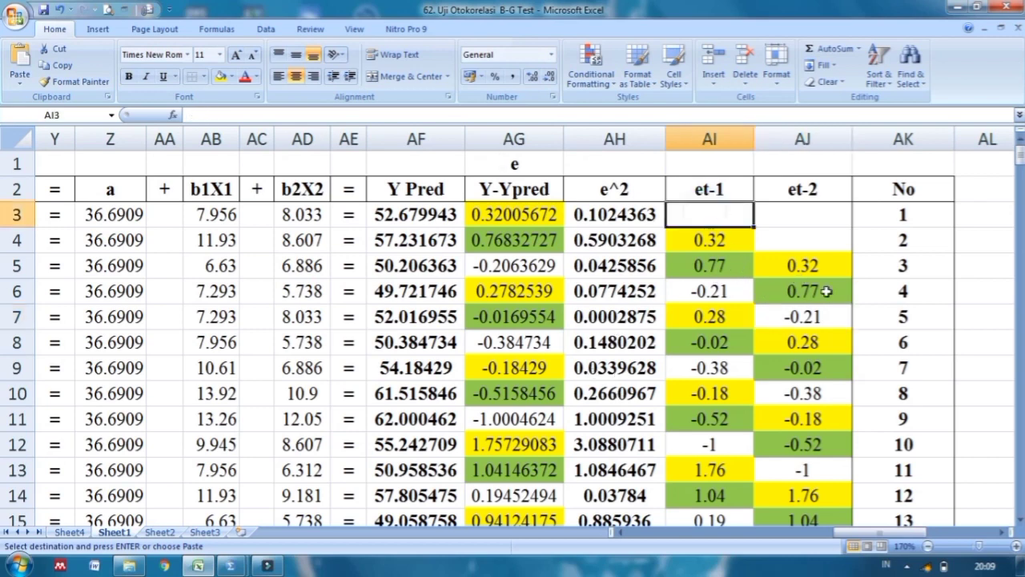
left_click(781, 214)
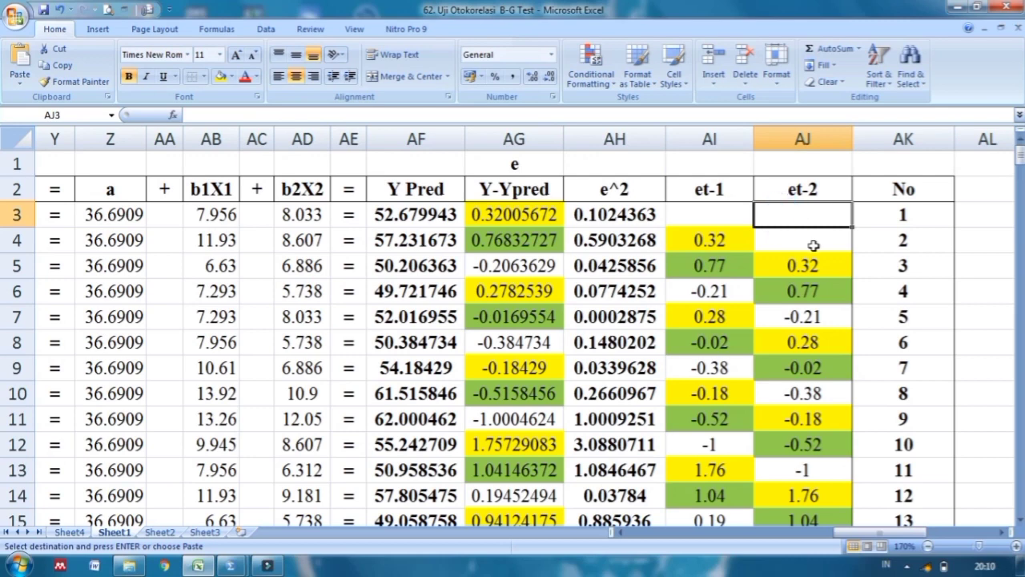
left_click(709, 215)
key("shift+Right")
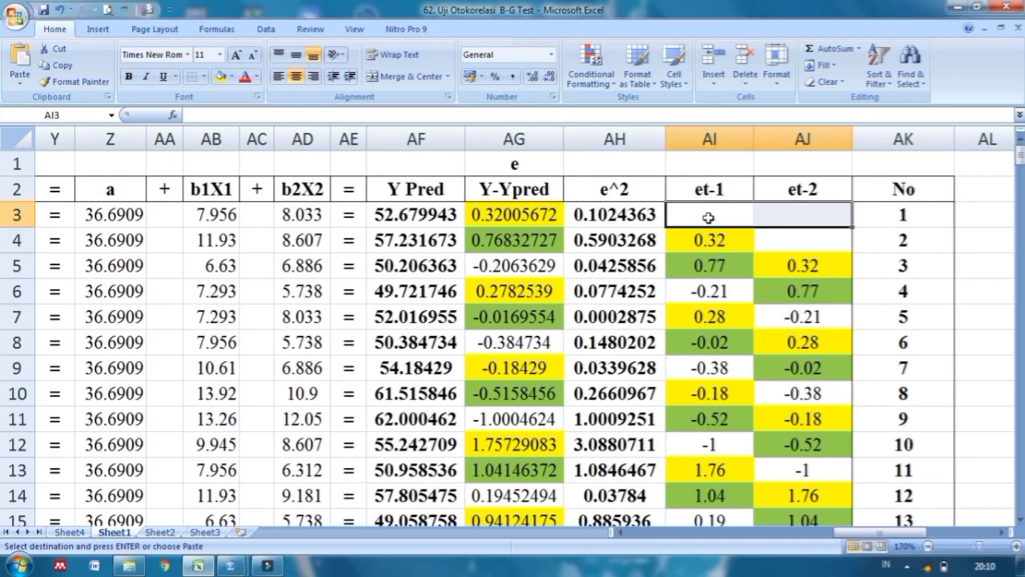
Compare the first Y-Ypred residual with its lagged entry in AI4, then select the second residual in AG4
left_click(504, 213)
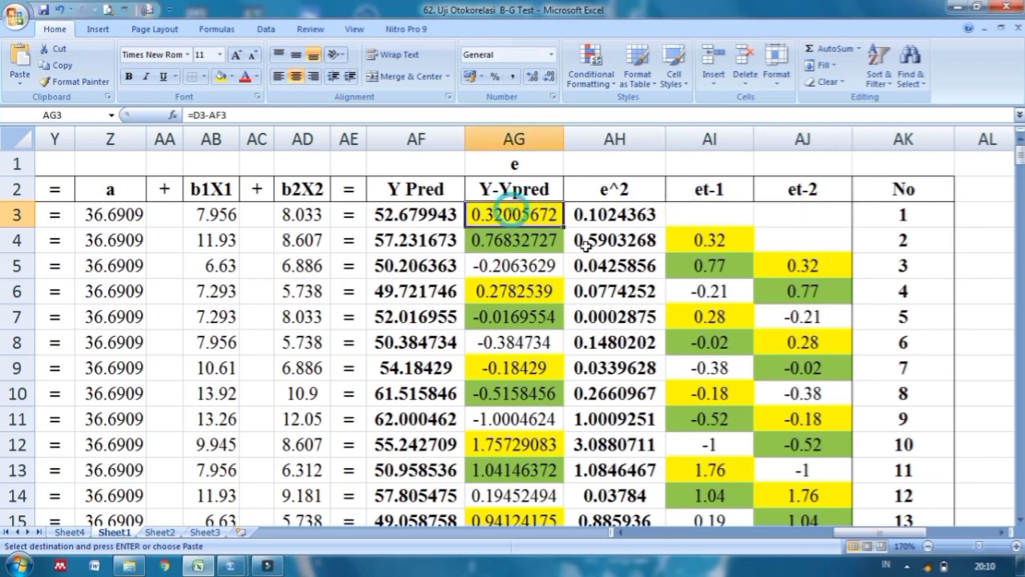
left_click(730, 241)
left_click(494, 247)
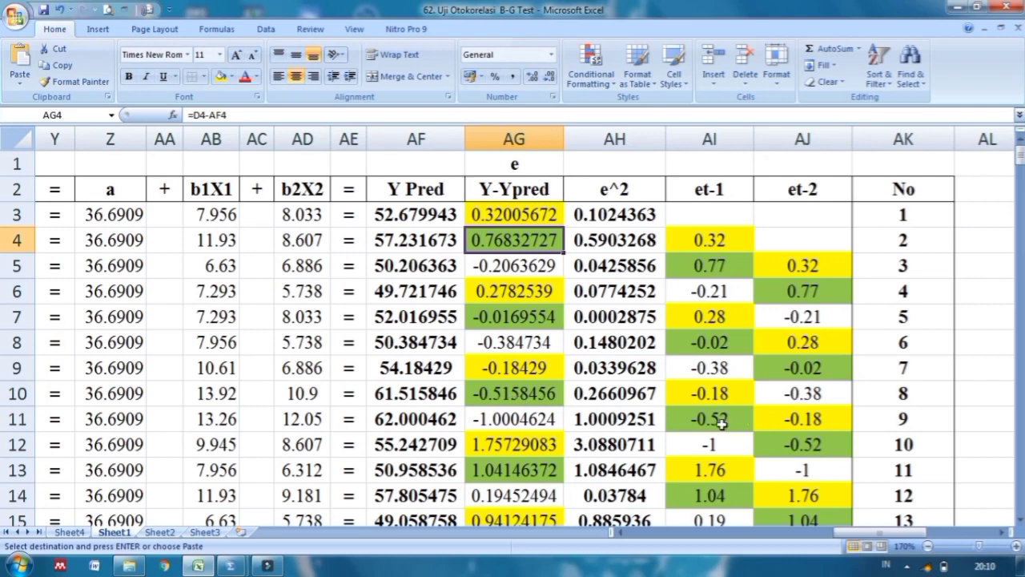
Examine the remaining residual, e^2, et-1 and et-2 values down to case 32 in row 34
left_click(1020, 520)
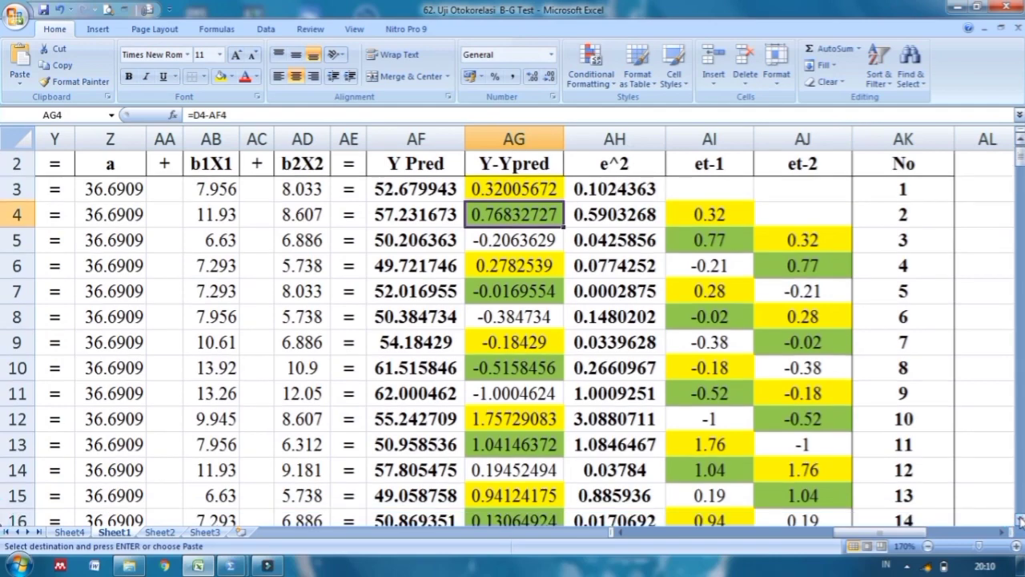
left_click(1019, 520)
left_click(1020, 520)
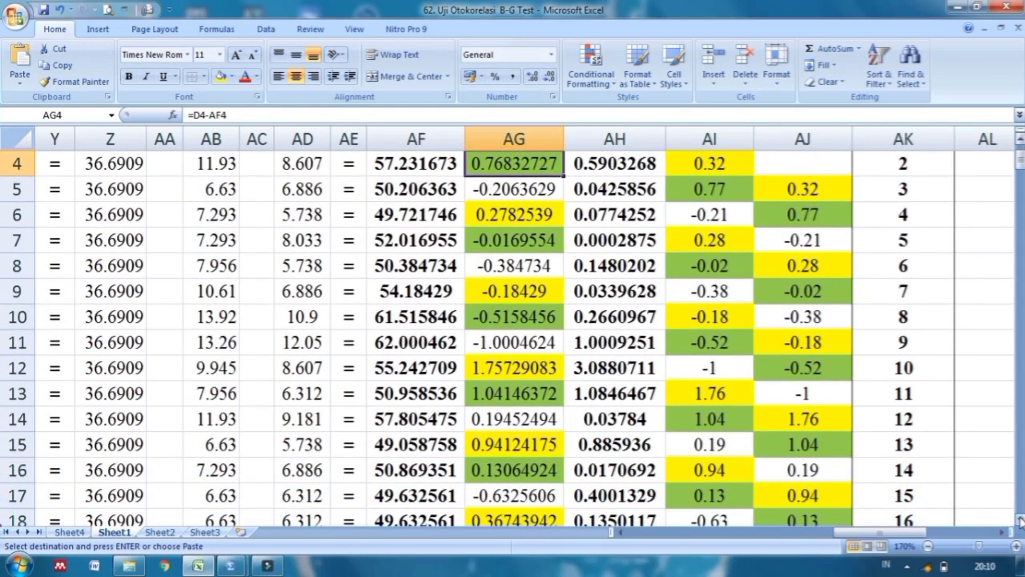
left_click(1020, 521)
left_click(1019, 520)
left_click(1019, 520)
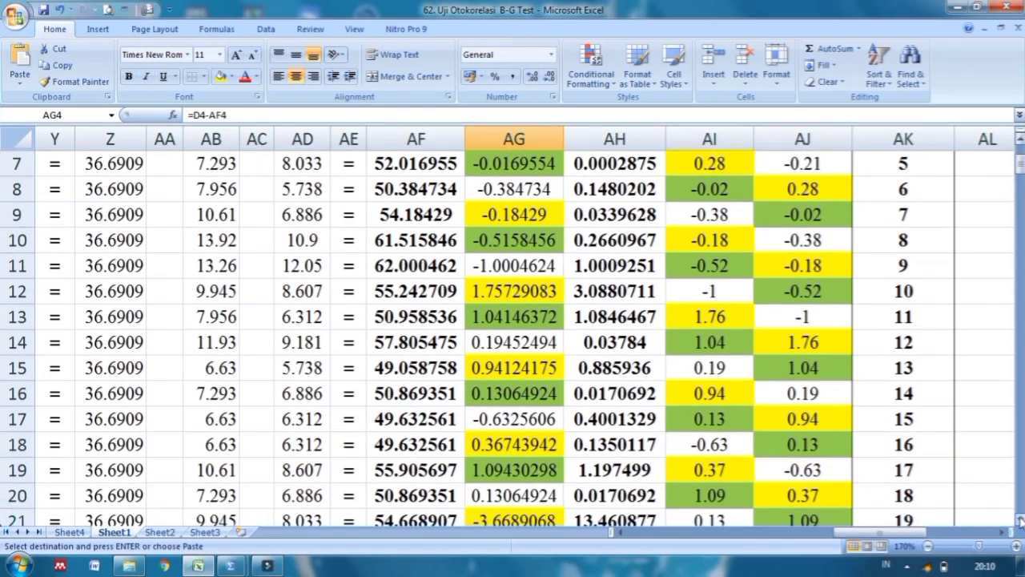
left_click(1019, 520)
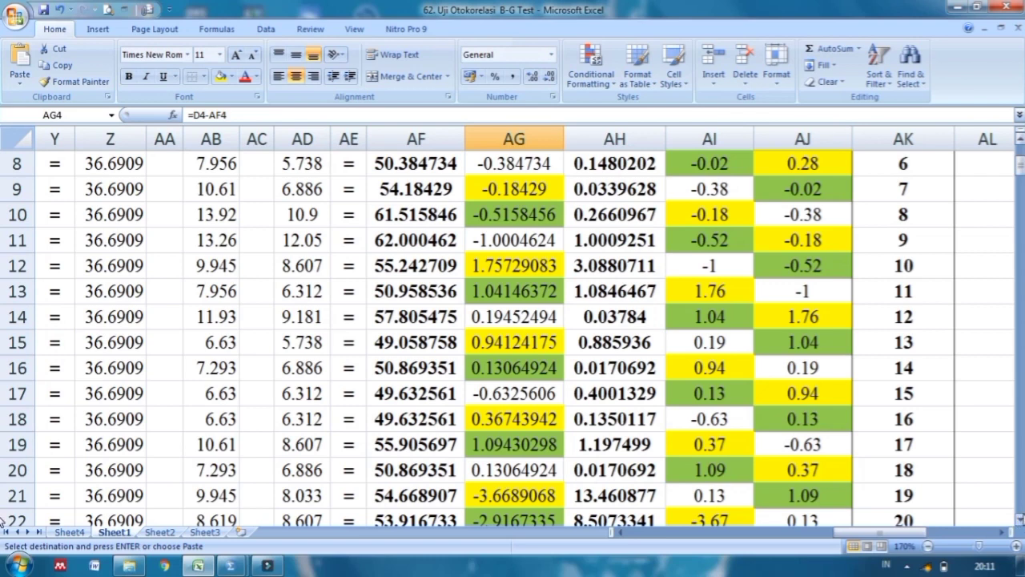
scroll(3, 520, "down", 1)
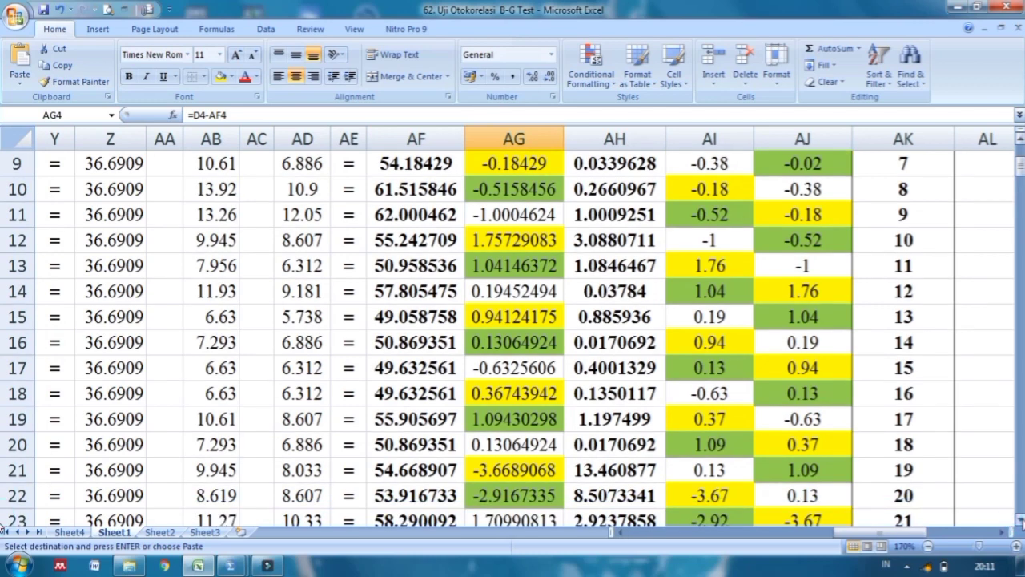
scroll(2, 521, "down", 3)
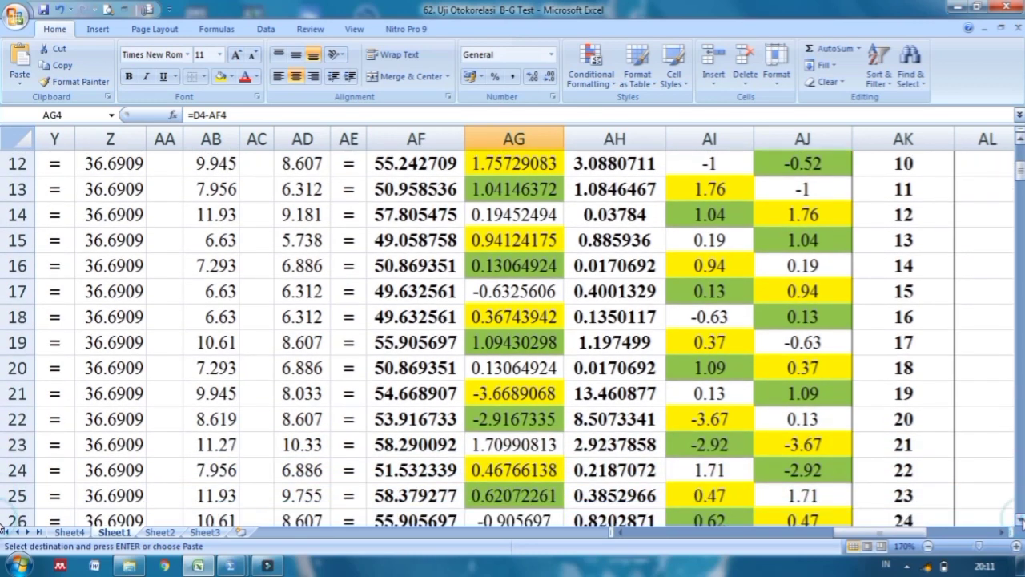
scroll(2, 528, "down", 2)
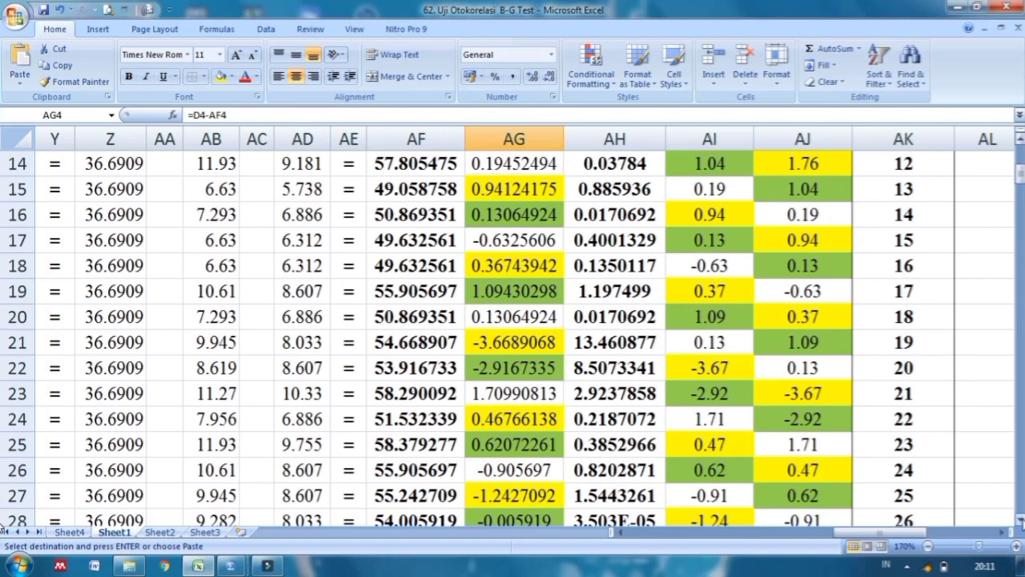
scroll(2, 524, "down", 2)
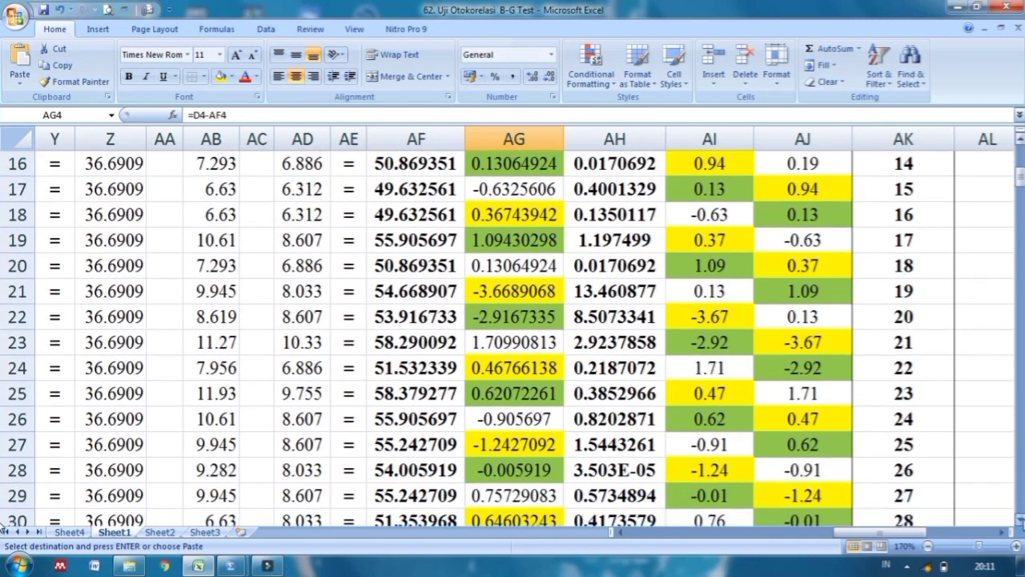
scroll(2, 524, "down", 4)
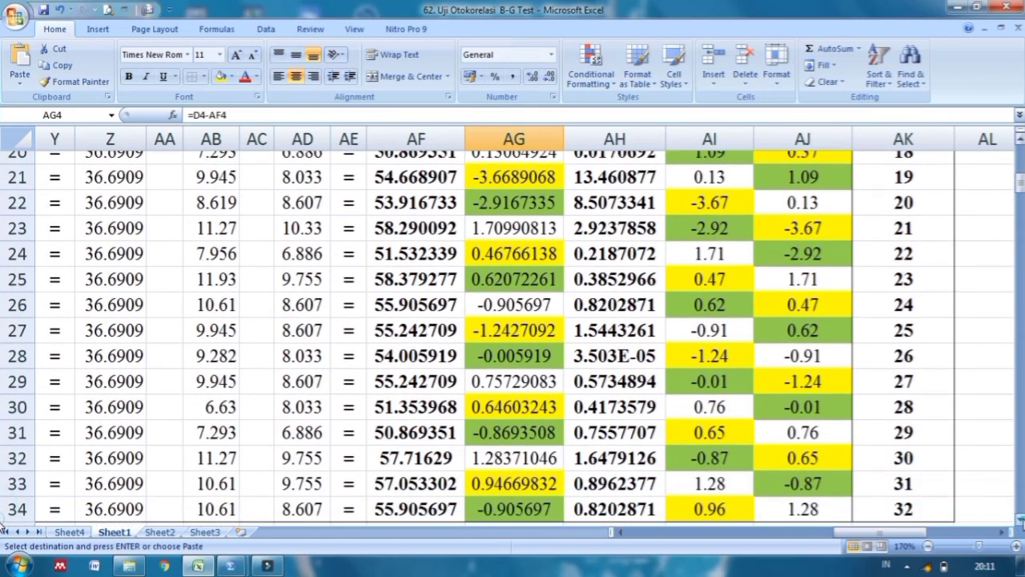
Review the e, et-1 and et-2 headings of the residual table, then select the first Y-Ypred residual in AG3
scroll(2, 525, "down", 1)
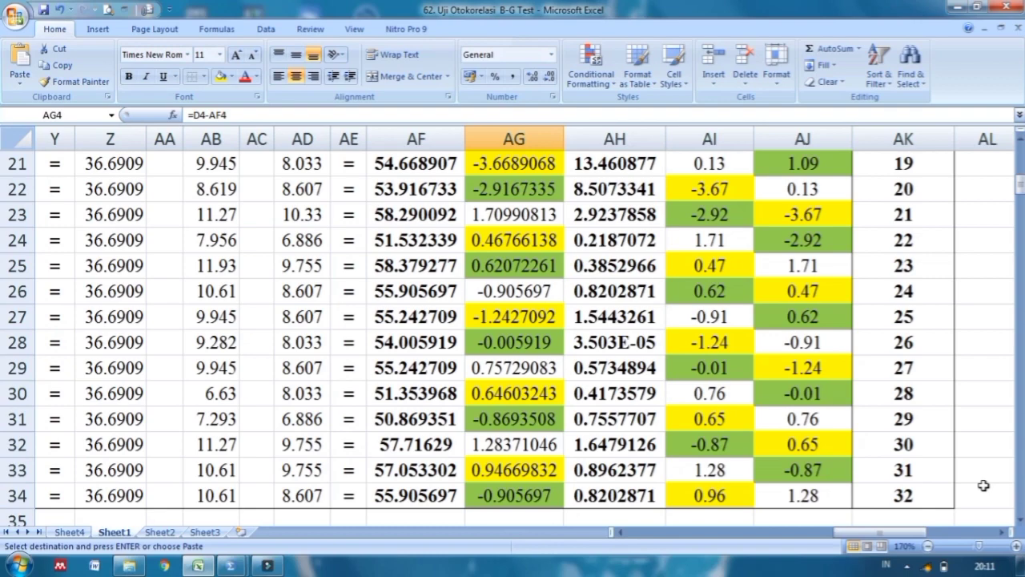
scroll(984, 485, "up", 7)
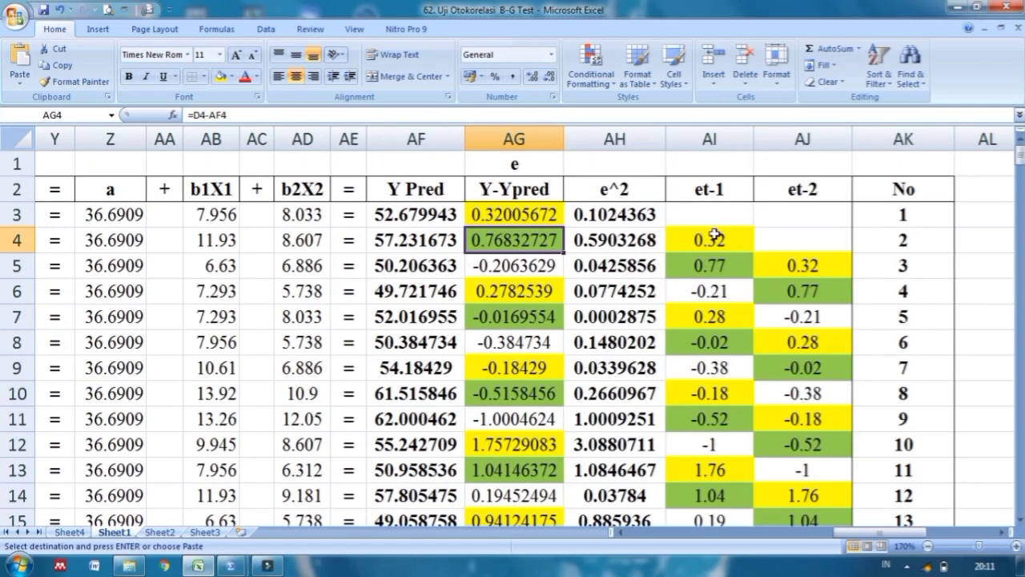
left_click(530, 159)
left_click(782, 188)
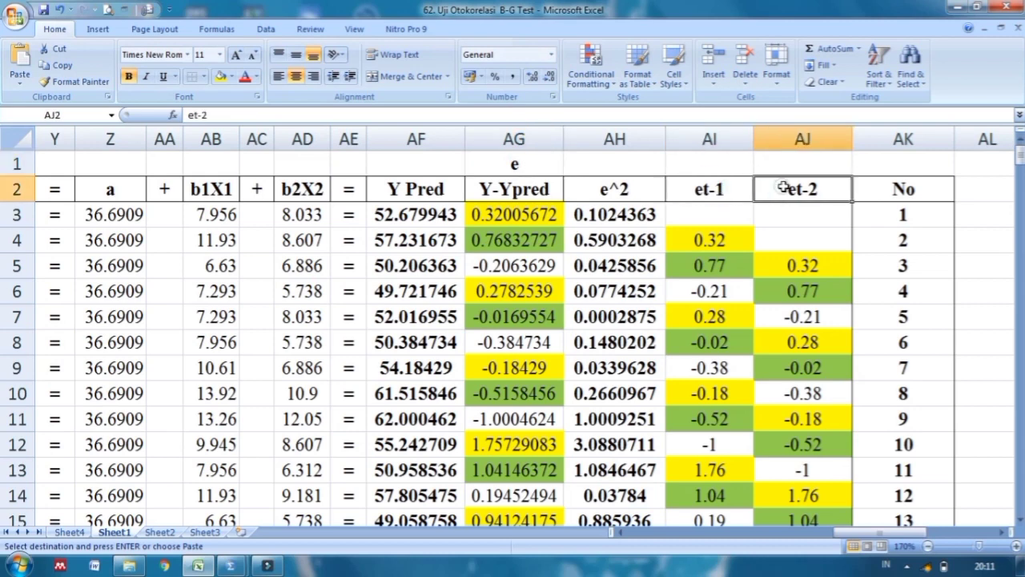
left_click(702, 189)
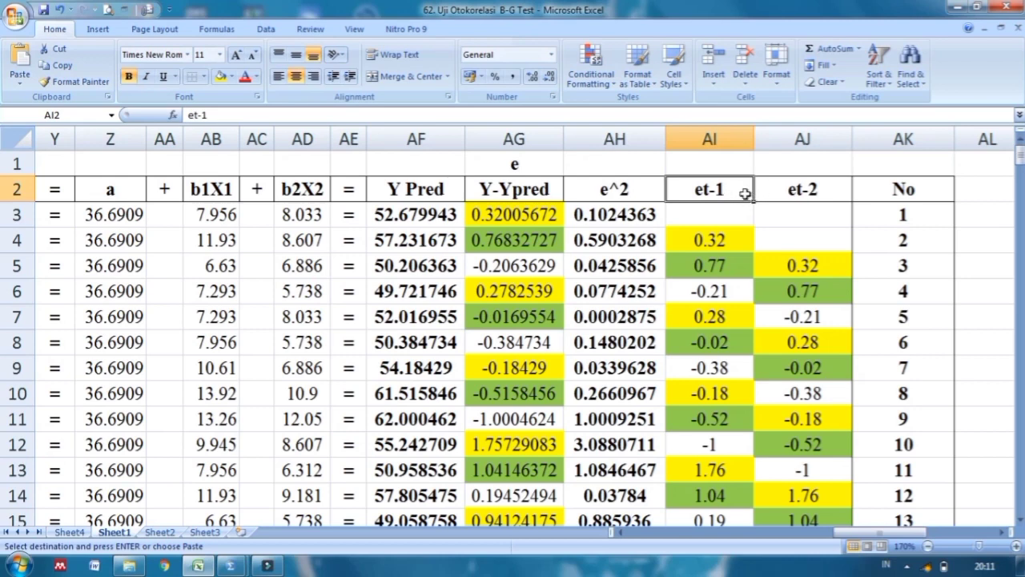
left_click(789, 188)
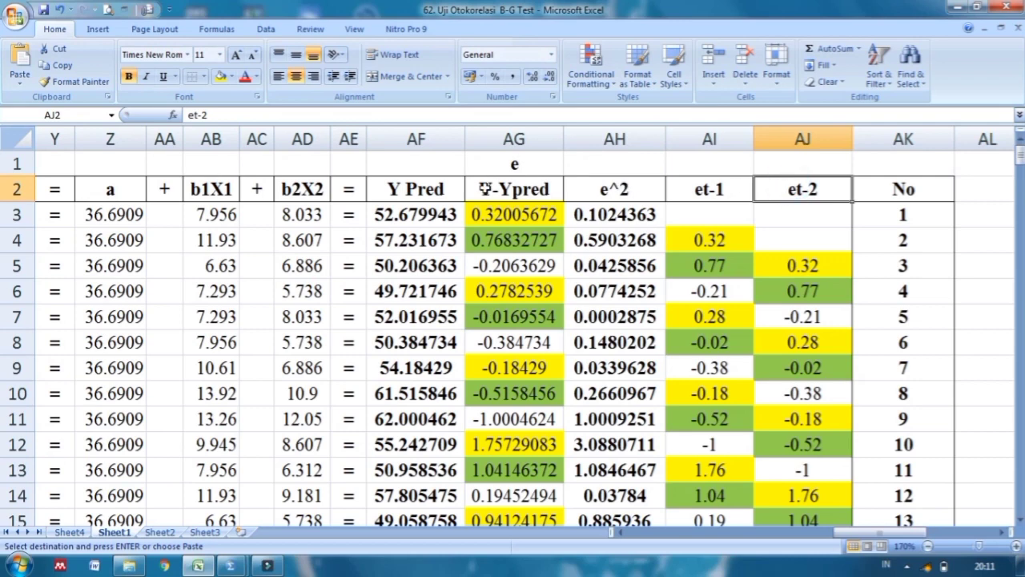
left_click(528, 215)
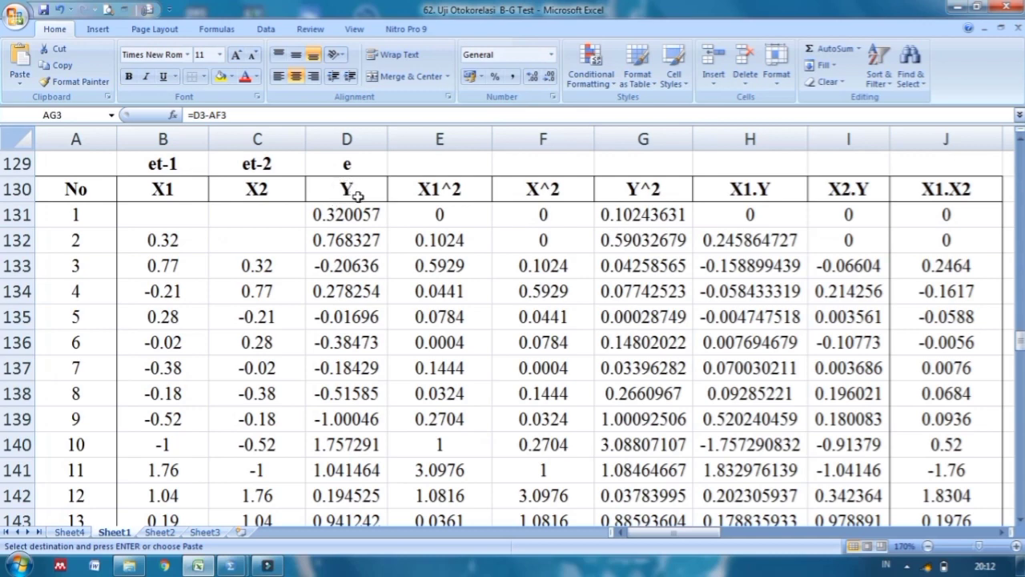
Review the squared and cross-product headings in row 130, from X1^2 in E130 across to X1.X2 in J130
left_click(459, 192)
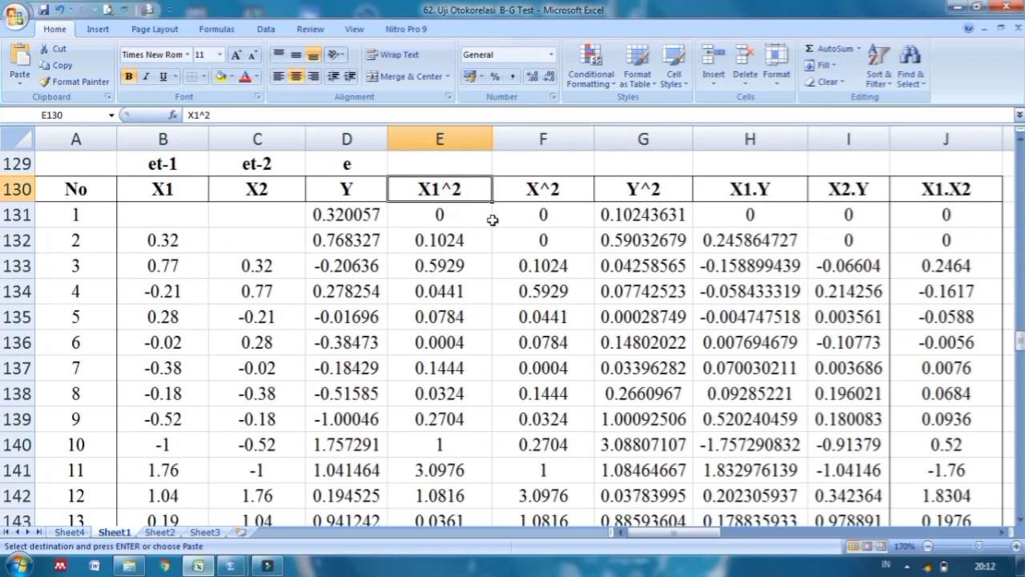
key("Right")
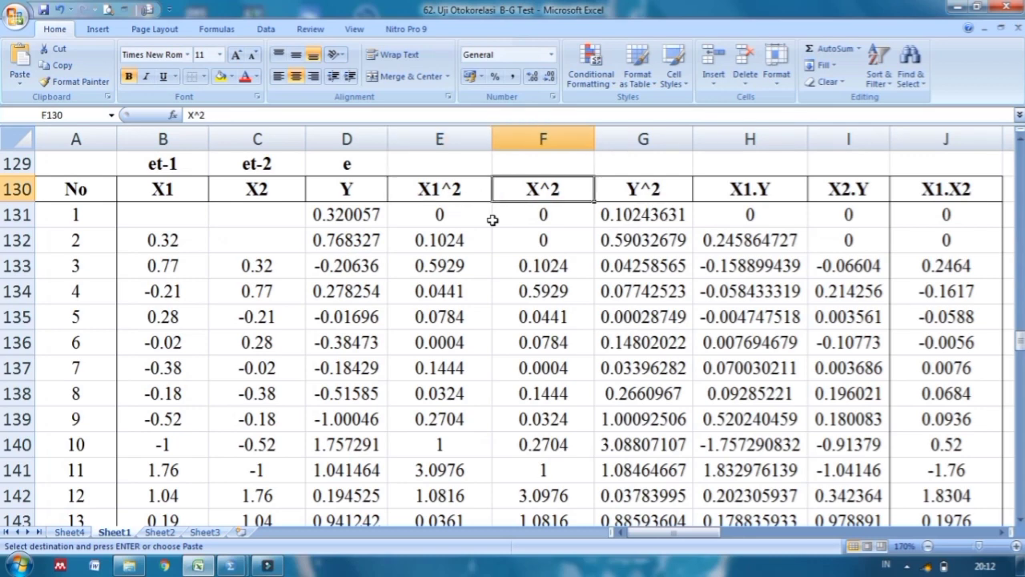
key("Right")
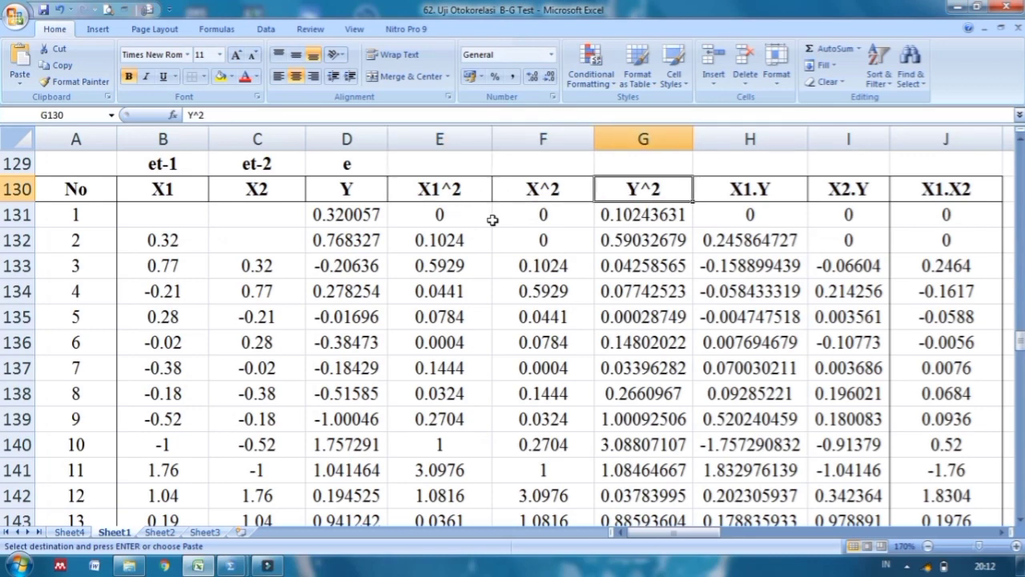
key("Right")
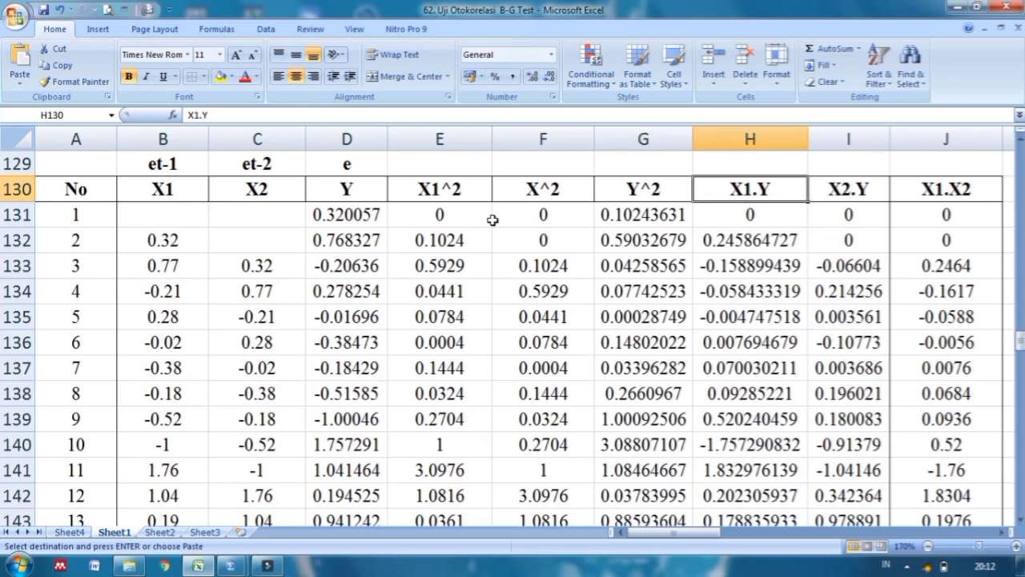
key("Right")
key("Right")
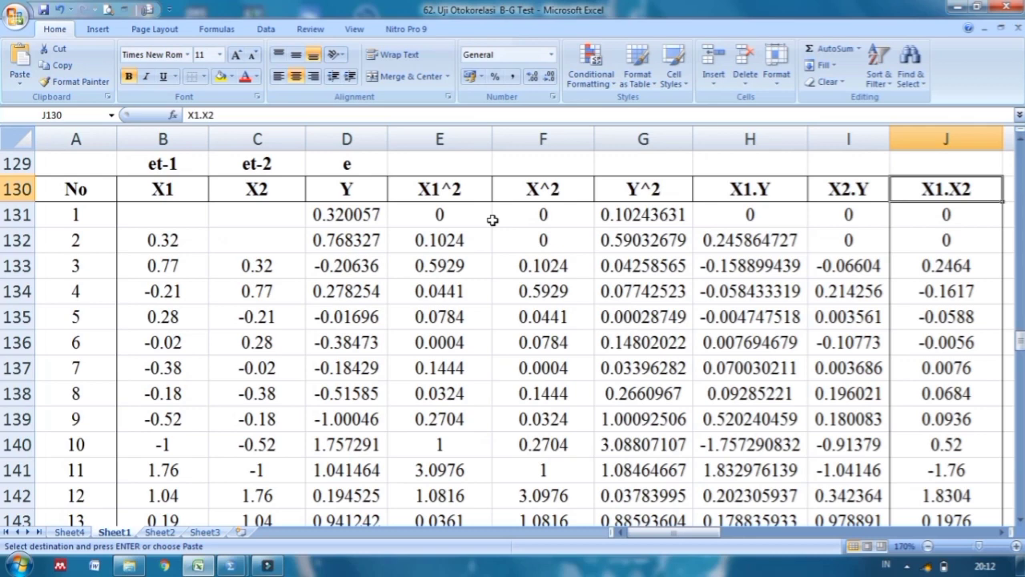
Examine the X1^2 column from case 1 down through case 32 to the Sigma totals in row 163
key("Left")
key("Left")
key("Left")
key("Left")
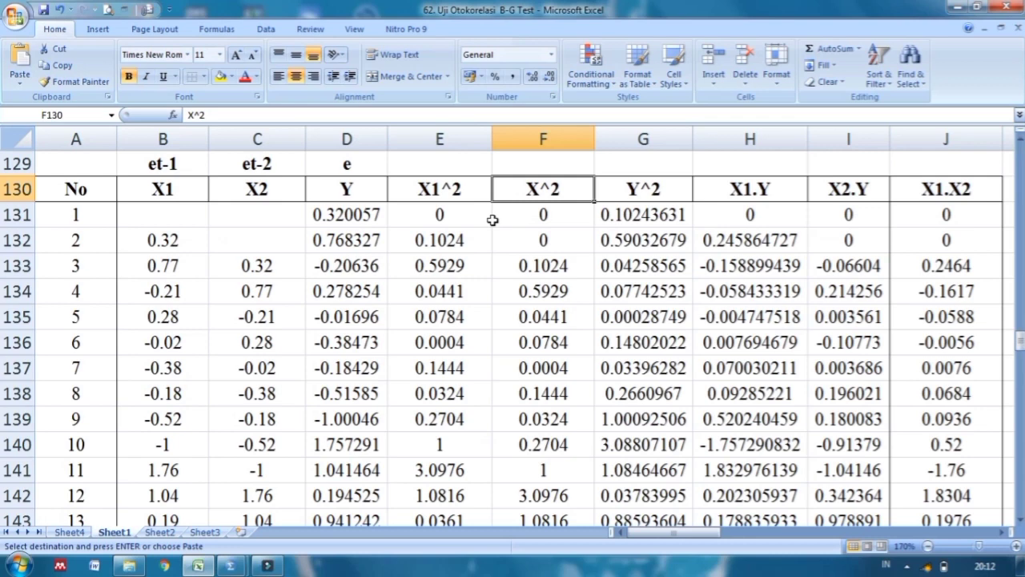
key("Left")
key("Down")
key("Down")
key("Down")
key("Down")
key("Down")
key("Down")
key("Down")
key("Down")
key("Down")
key("Down")
key("Down")
key("Down")
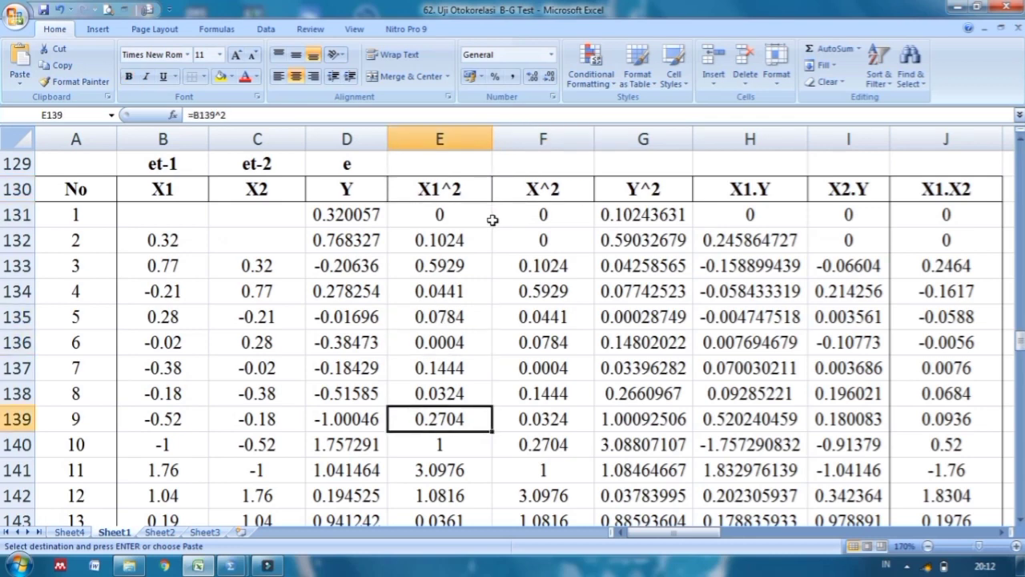
key("Down")
key("Down")
key("Down")
key("Down")
key("Down")
key("Down")
key("Down")
key("Down")
key("Down")
key("Down")
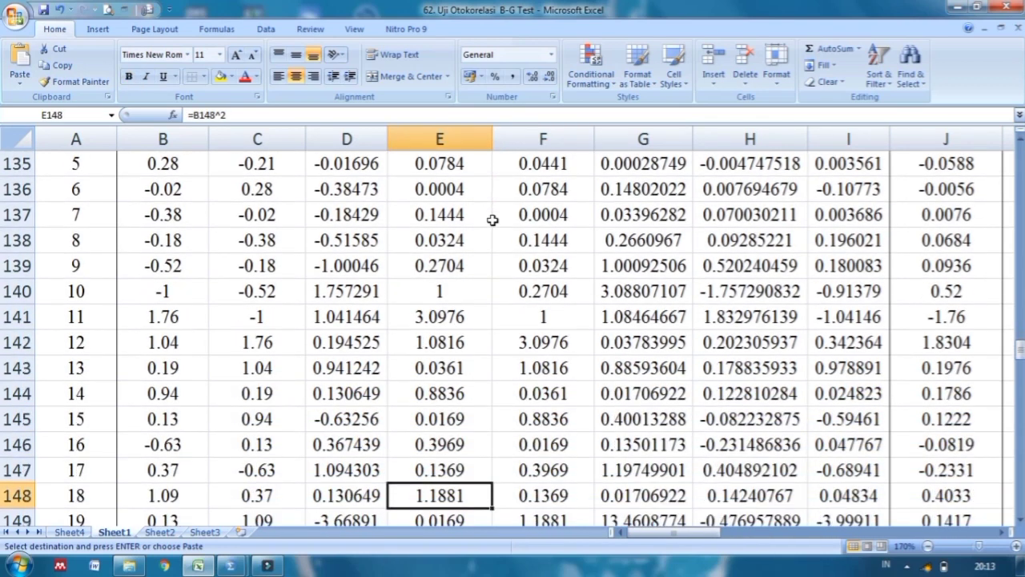
key("Down")
key("Down")
key("Down")
key("Down")
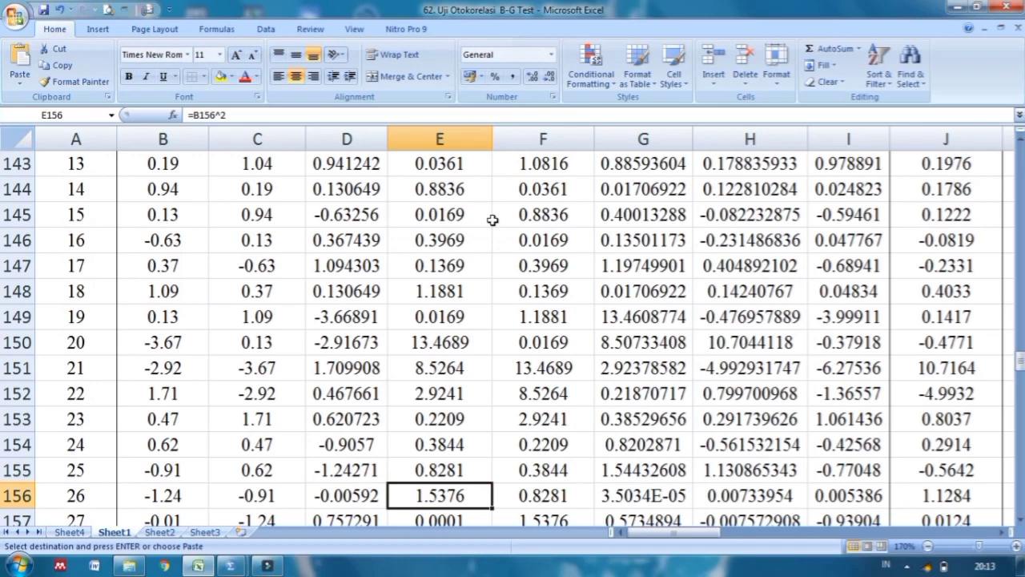
key("Down")
key("Down")
key("Down")
key("Down")
key("Down")
key("Down")
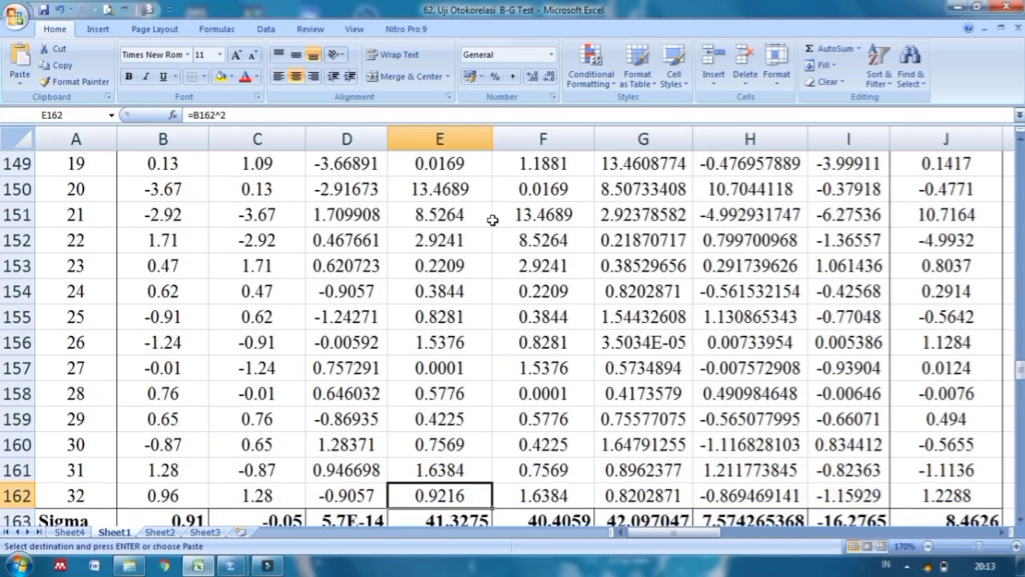
key("Down")
key("Down")
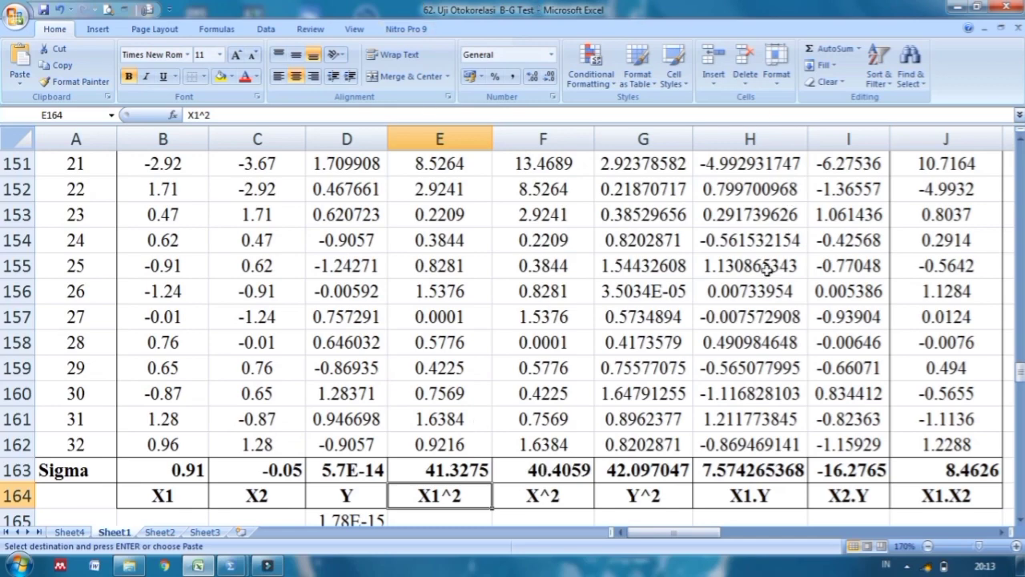
Examine the diagonal-product calculation for matrix a1 in rows 186 to 202, down to the start of matrix a2 at F208
key("Page_Down")
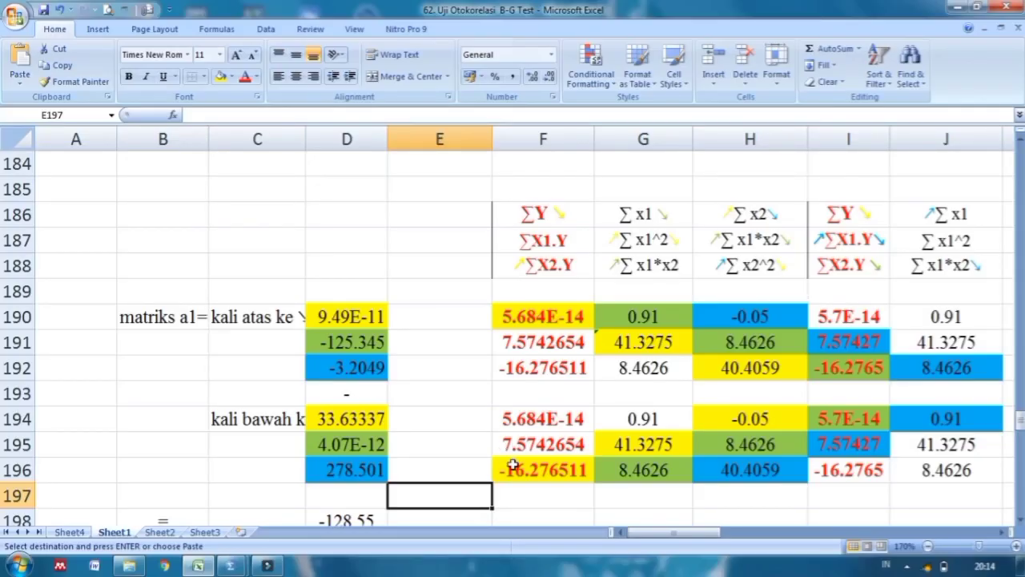
left_click(535, 495)
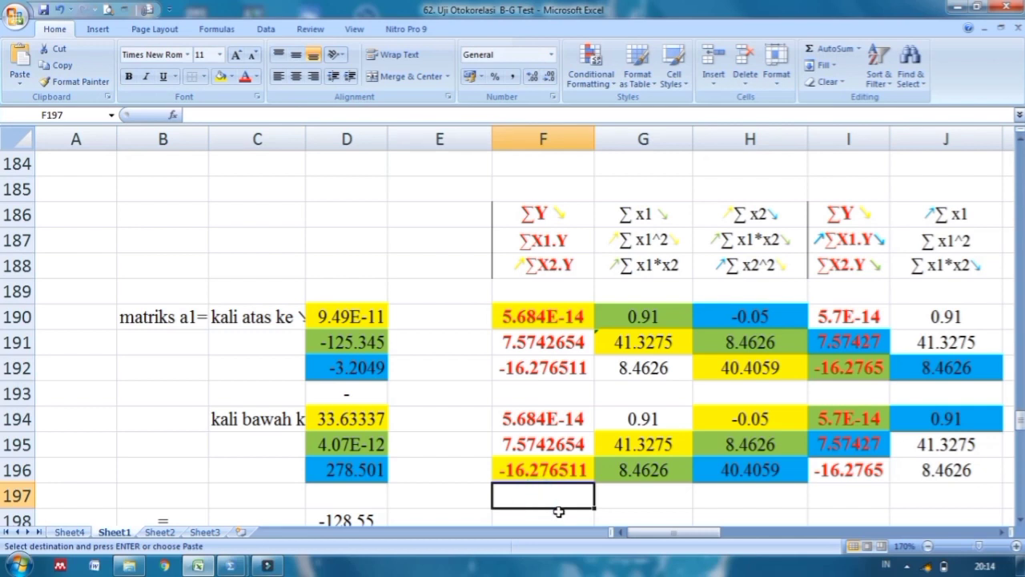
key("Down")
key("Down")
key("Down")
key("Down")
key("Down")
key("Down")
key("Down")
key("Down")
key("Down")
key("Down")
key("Down")
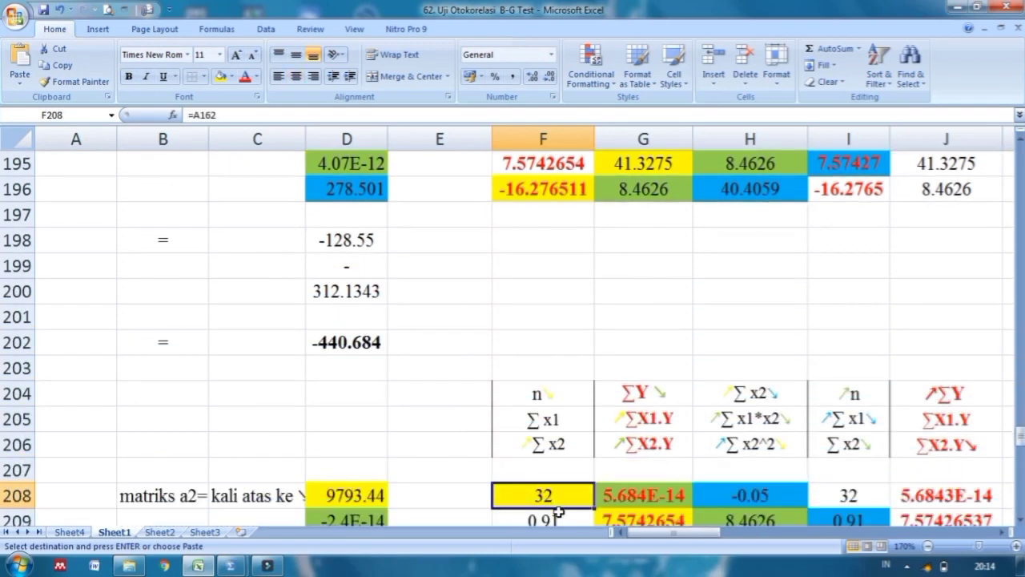
Examine the remaining determinant calculations down to the a, b1 and b2 coefficient formulas in rows 240 to 246
key("Down")
key("Down")
key("Down")
key("Down")
key("Down")
key("Down")
key("Down")
key("Down")
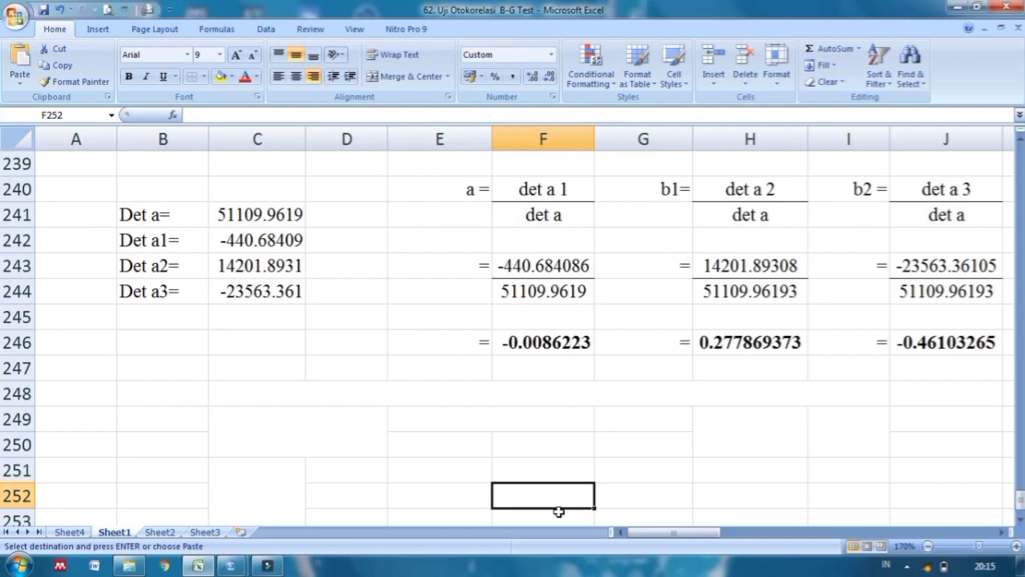
Inspect the Y Pred formulas of the lagged-residual regression from AF131 down to case 32 in AF162
key("Up")
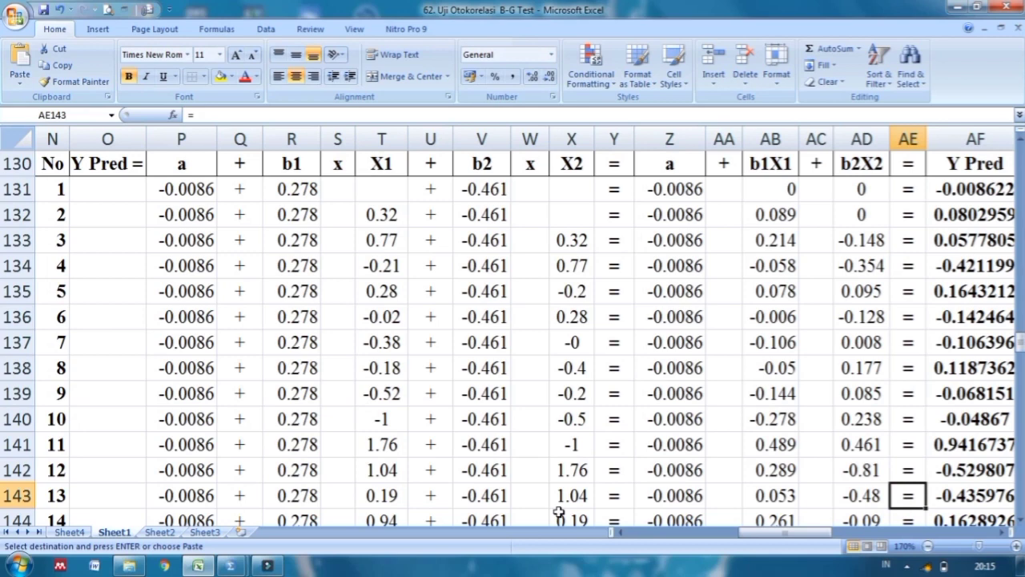
left_click(975, 189)
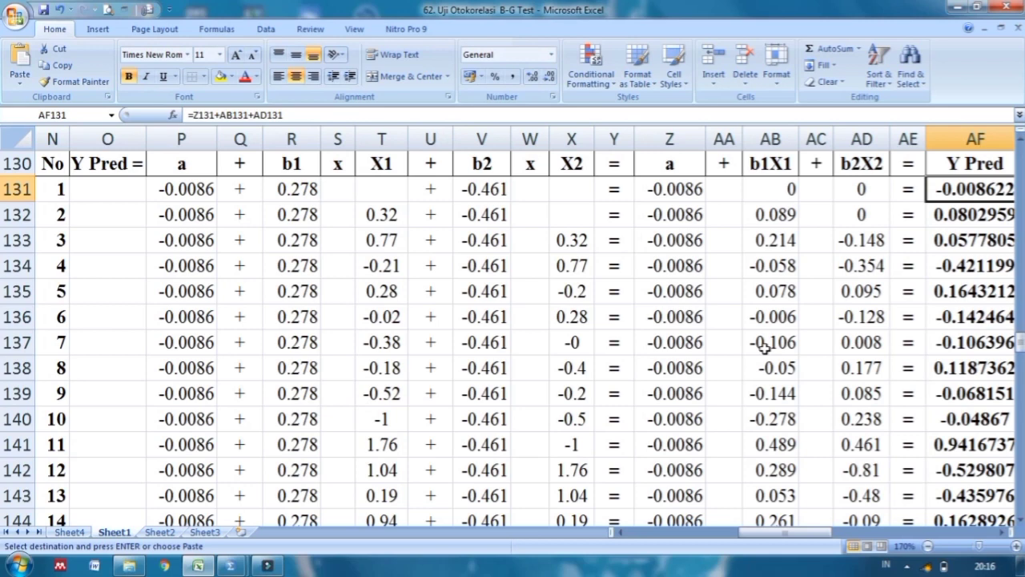
key("Down")
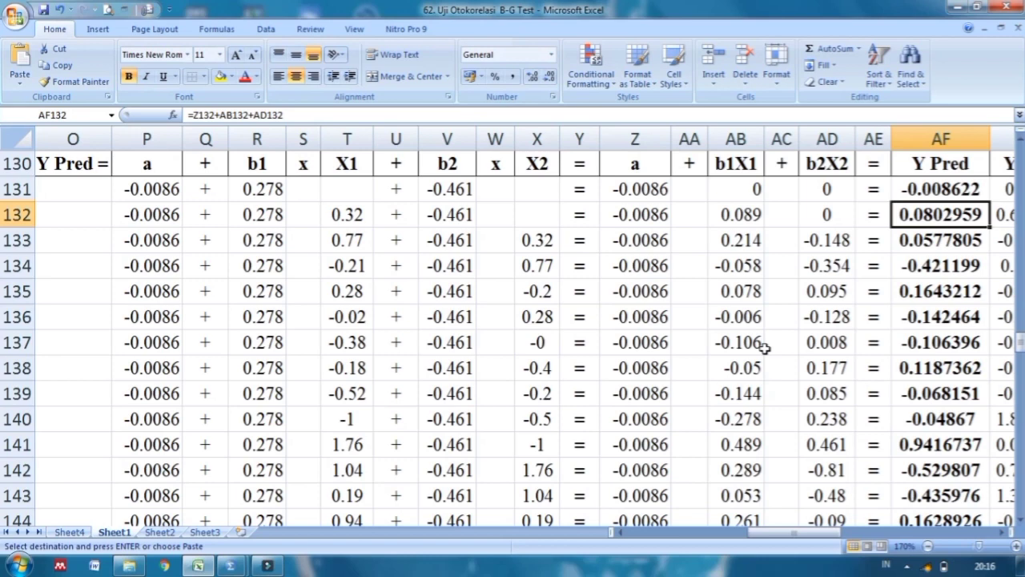
key("Down")
key("Down")
key("Down")
key("Down")
key("Down")
key("Down")
key("Down")
key("Down")
key("Down")
key("Down")
key("Down")
key("Down")
key("Down")
key("Down")
key("Down")
key("Down")
key("Down")
key("Down")
key("Down")
key("Down")
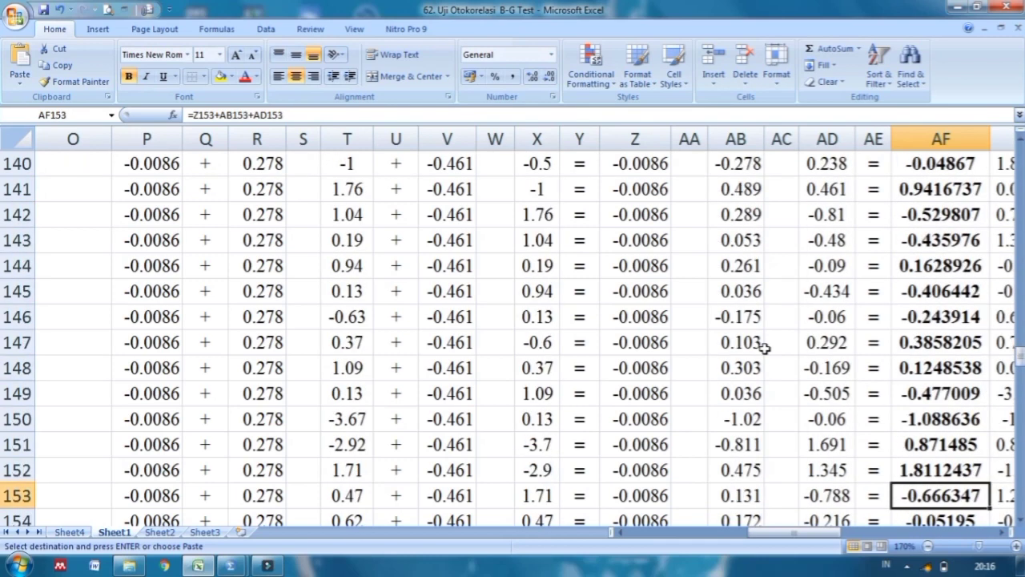
key("Down")
key("Down")
key("Down")
key("Down")
key("Down")
key("Down")
key("Down")
key("Down")
key("Down")
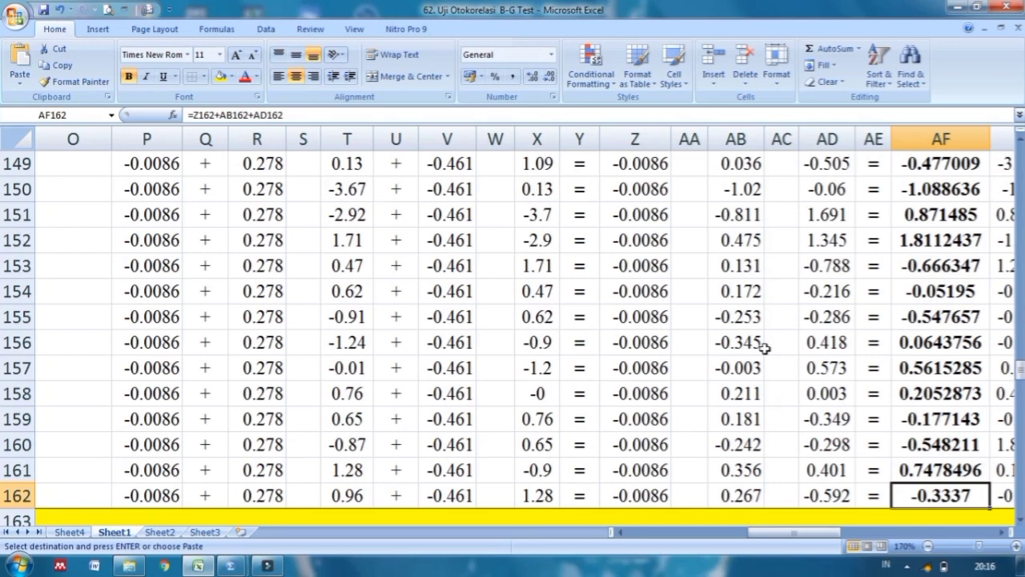
Return to row 130 of the prediction table and review the Y-Ypred ^2, Y bar, Y-Ybar and (Y-Ybar)^2 headings
key("Up")
key("Up")
key("Up")
key("Up")
key("Up")
key("Up")
key("Up")
key("Up")
key("Up")
key("Up")
key("Up")
key("Up")
key("Up")
key("Up")
key("Up")
key("Up")
key("Up")
key("Up")
key("Up")
key("Up")
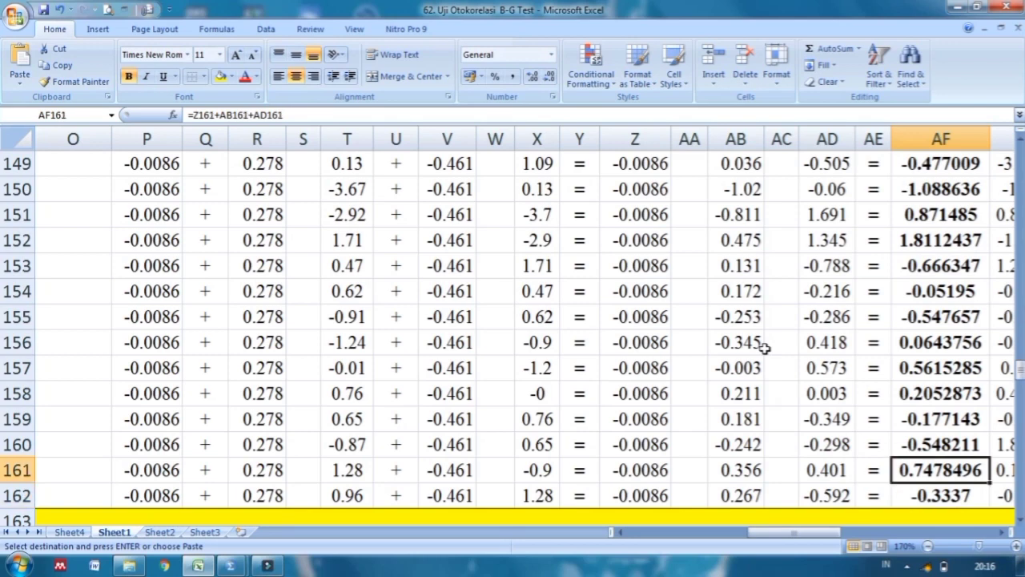
key("Up")
key("Up")
key("Up")
key("Up")
key("Up")
key("Up")
key("Up")
key("Up")
key("Up")
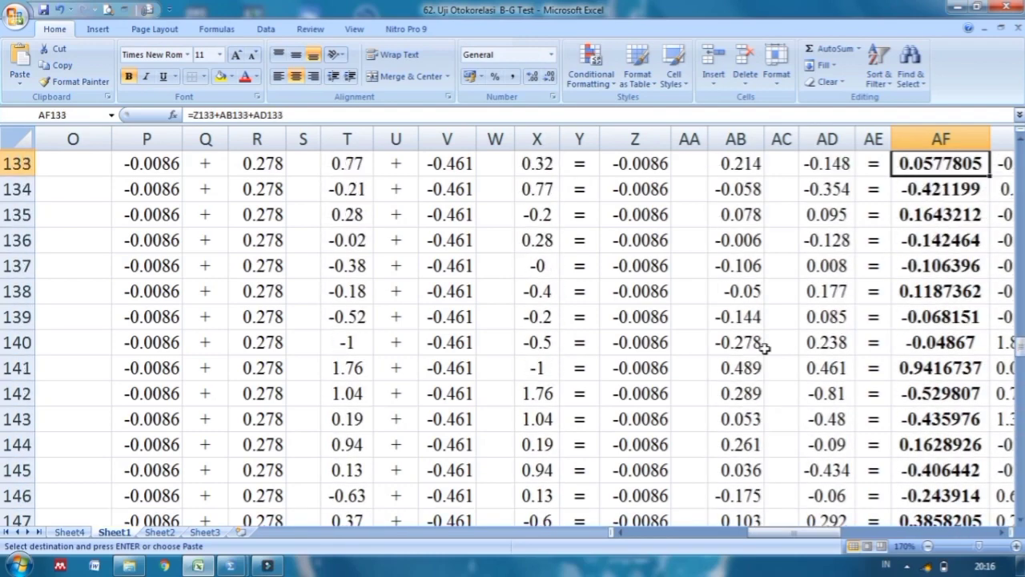
key("Right")
key("Right")
key("Right")
key("Right")
key("Right")
key("Right")
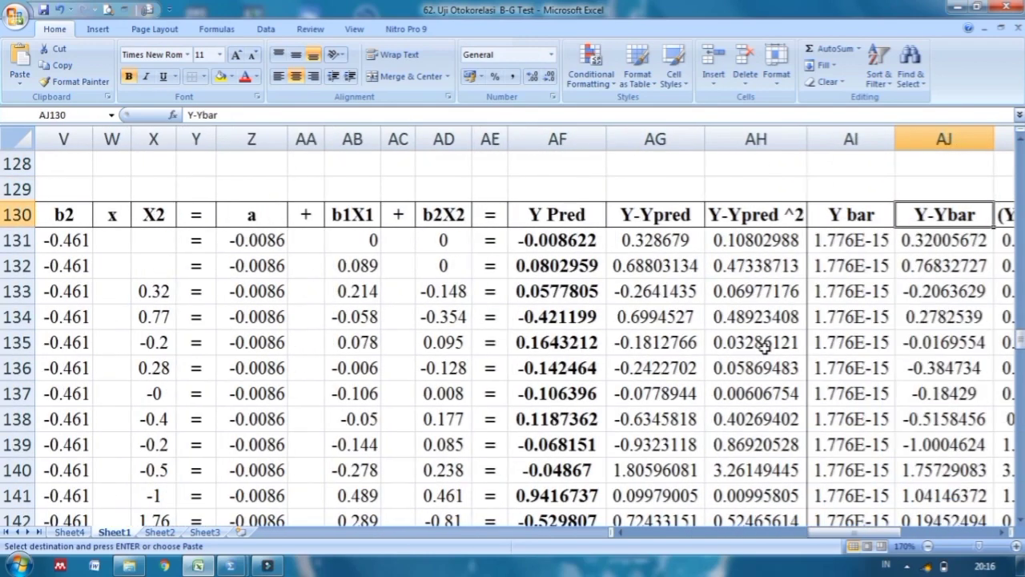
key("Left")
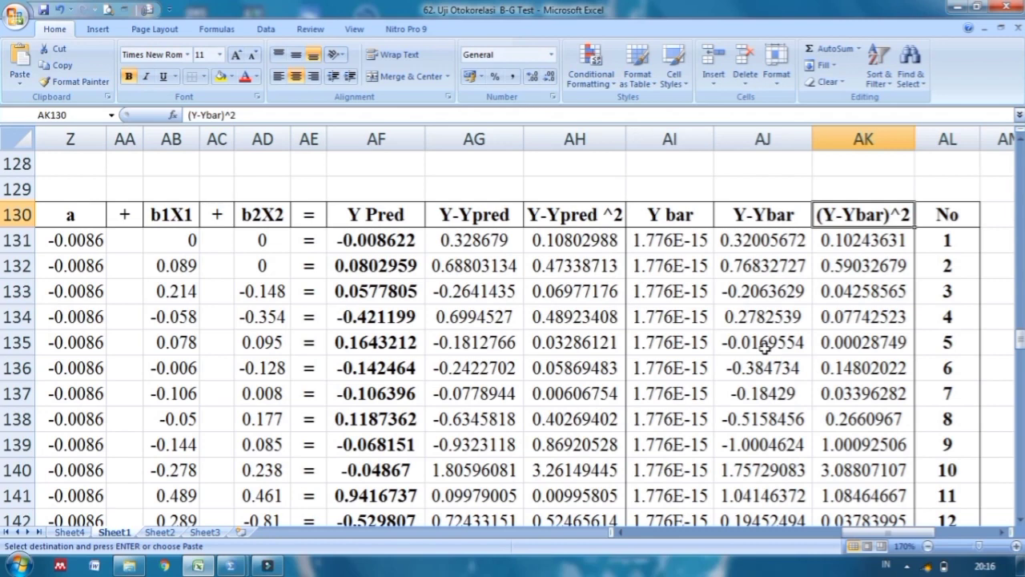
key("Left")
key("Left")
key("Left")
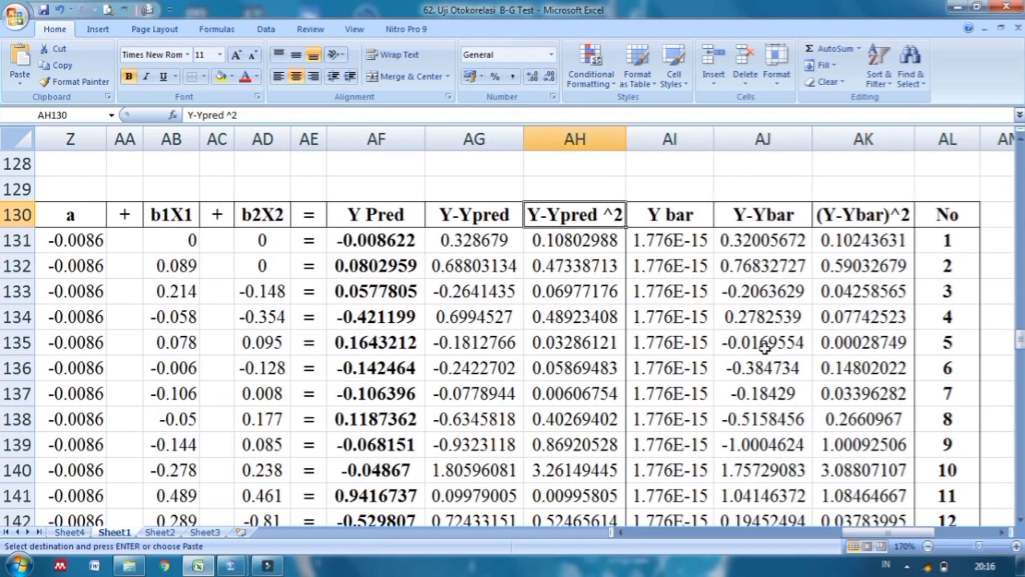
Inspect the Y-Ypred heading in AG130 and select the blank cell directly above it
left_click(485, 221)
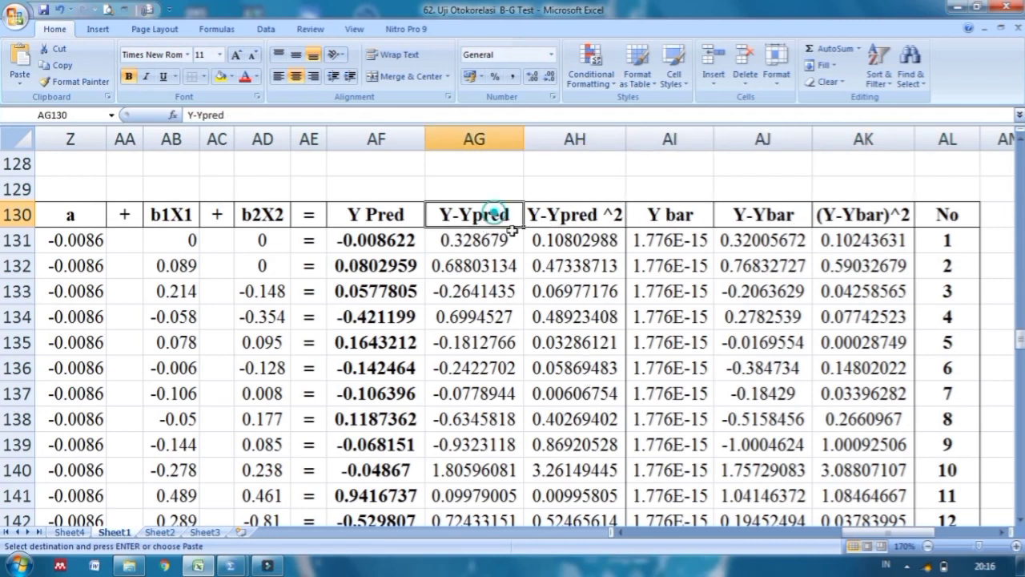
left_click(466, 191)
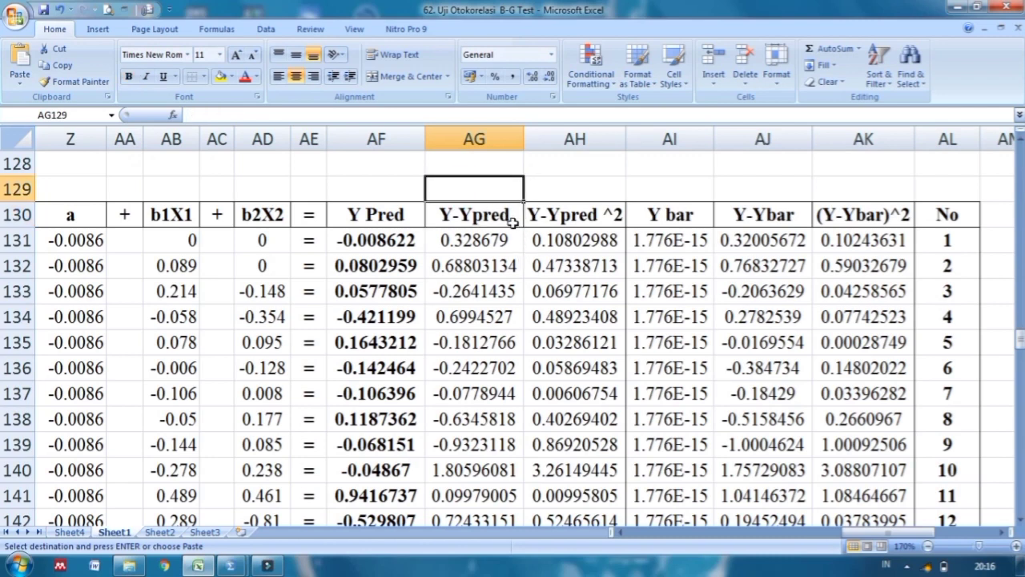
left_click(495, 215)
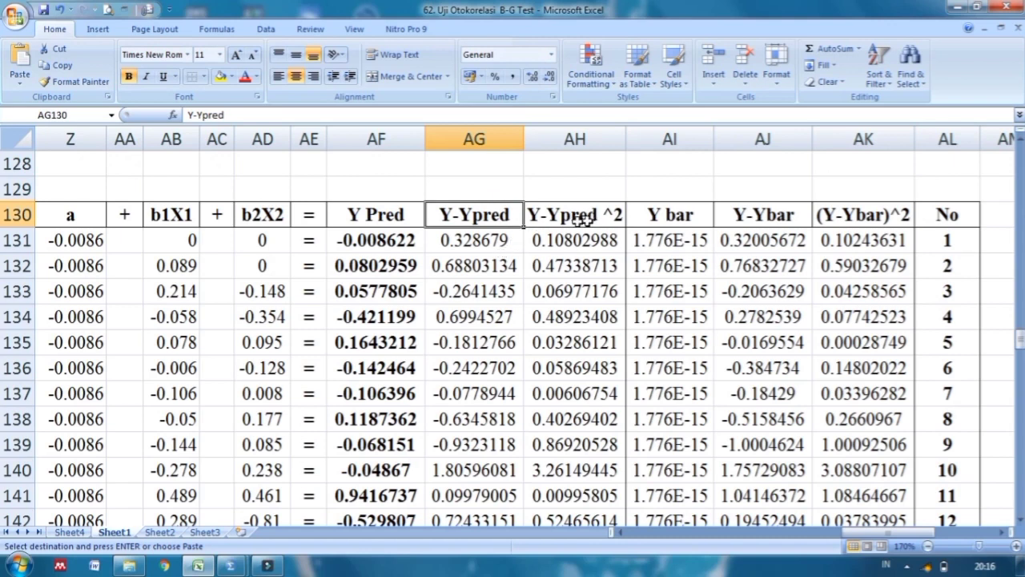
left_click(469, 189)
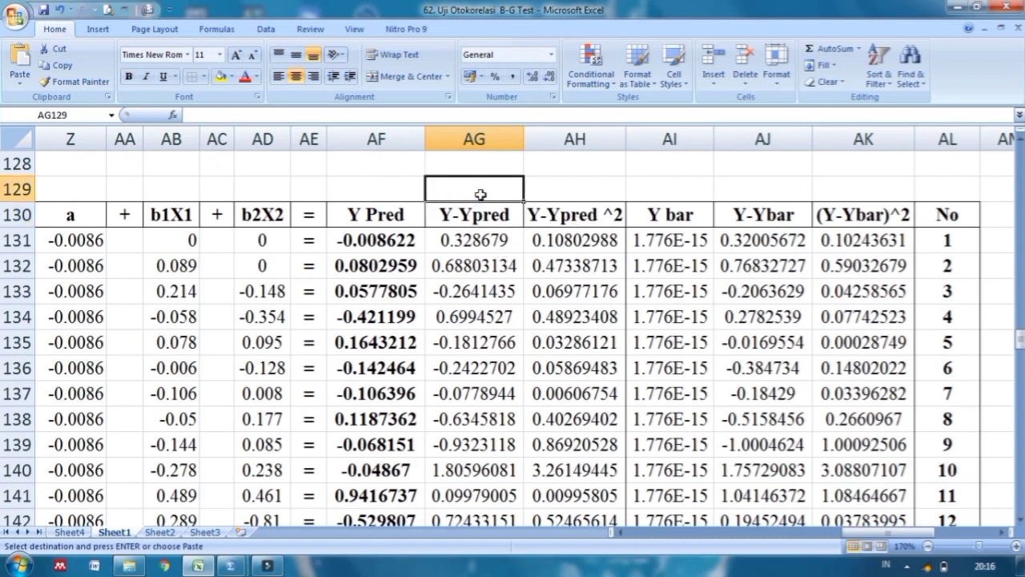
Label the columns above the Y-Ypred and Y-Ypred ^2 headings as e in AG129 and e^2 in AH129
type("e")
key("Tab")
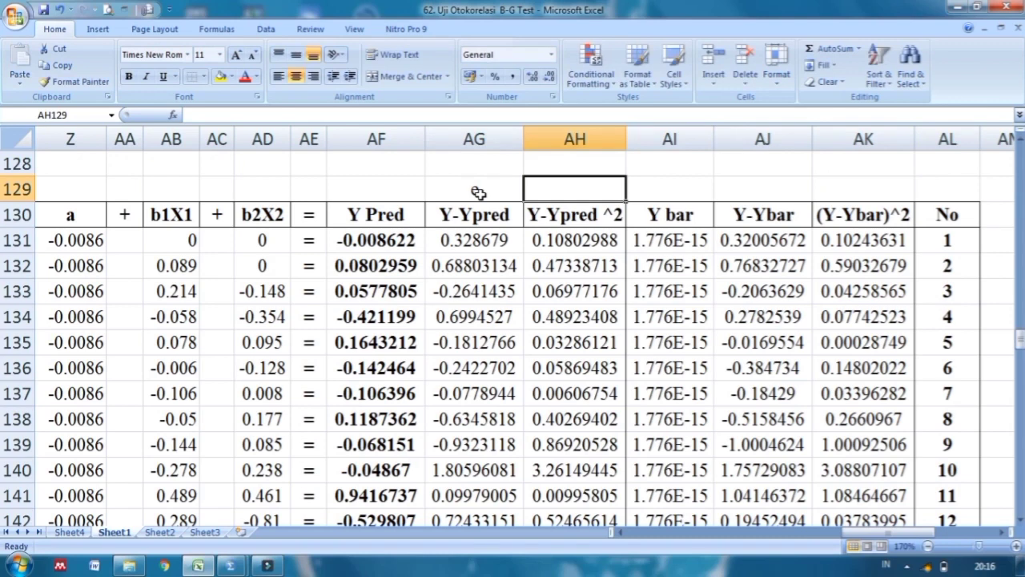
type("E")
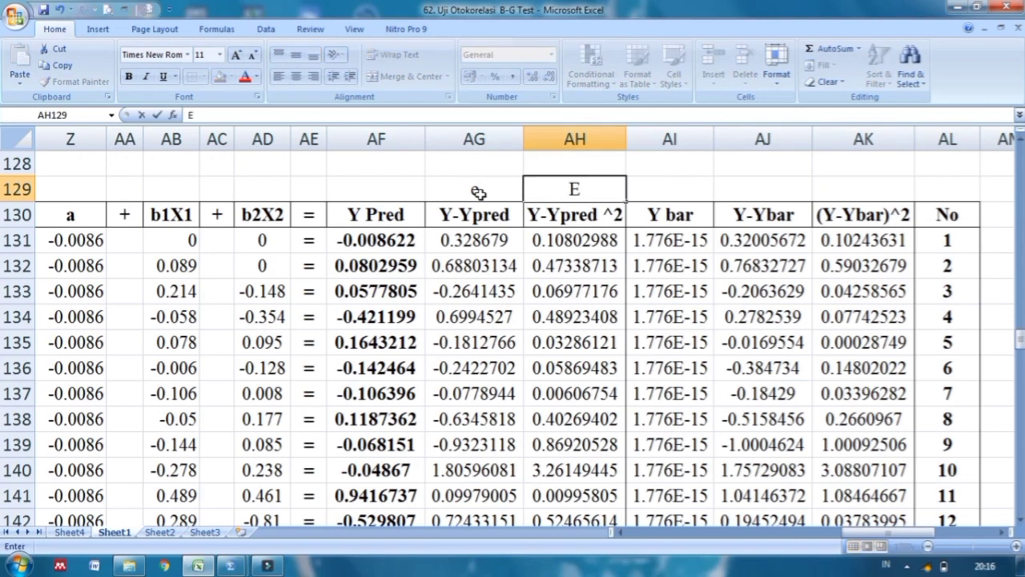
key("BackSpace")
type("e^2")
key("Tab")
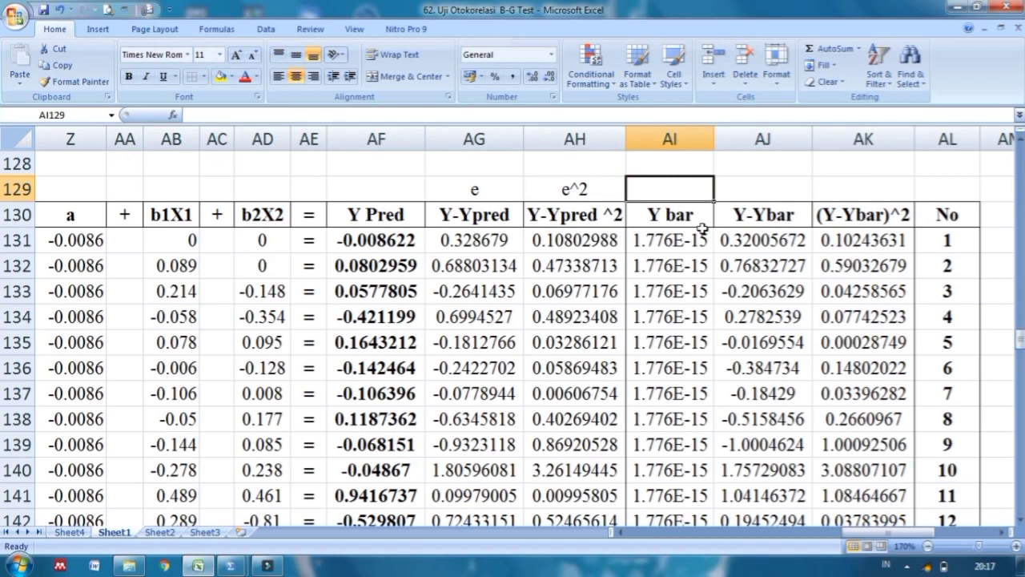
Review the Y-Ybar and (Y-Ybar)^2 headings and examine their columns down to the yellow totals in row 163
key("Down")
key("Right")
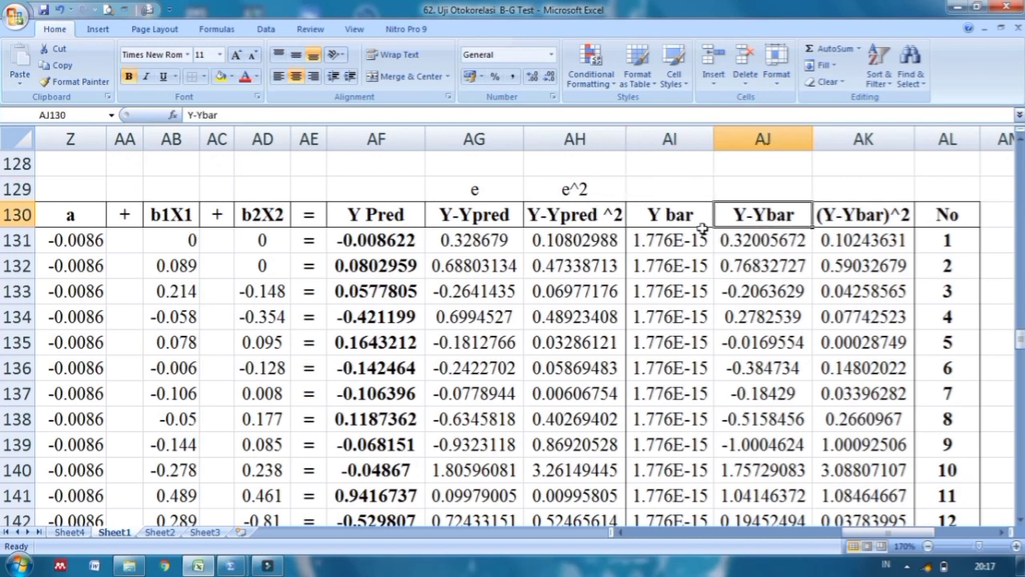
key("Right")
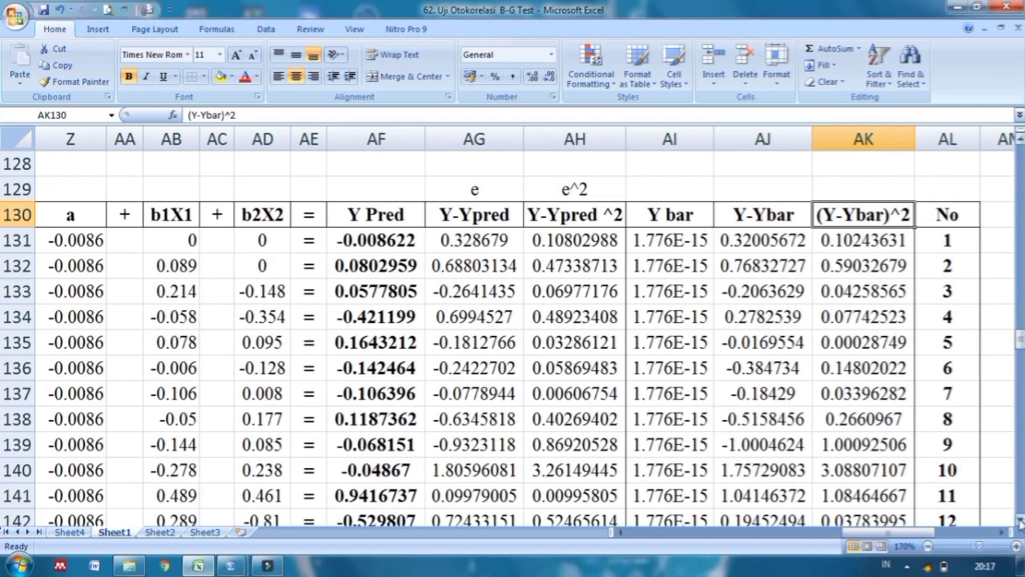
scroll(1020, 522, "down", 4)
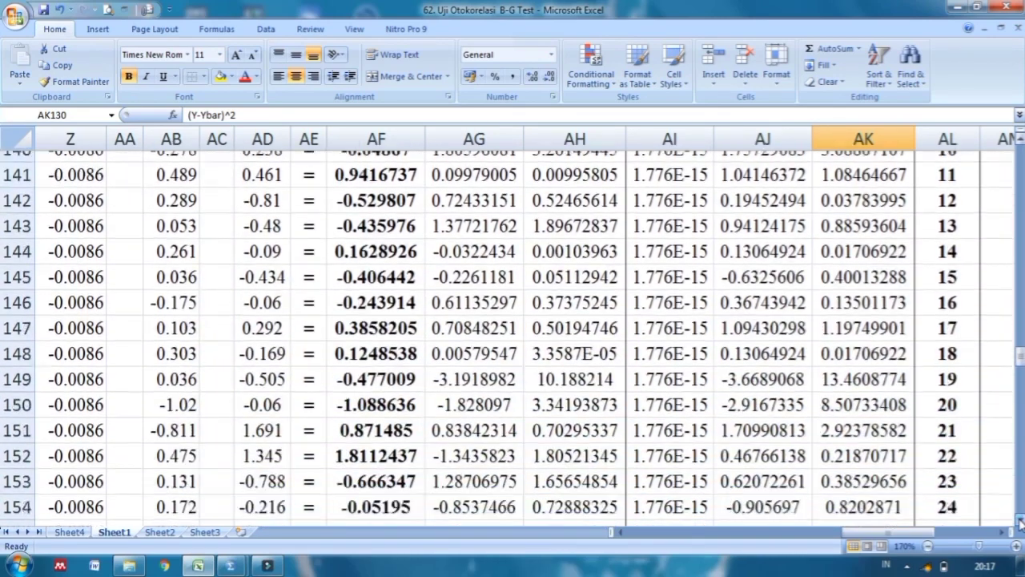
scroll(1020, 522, "down", 1)
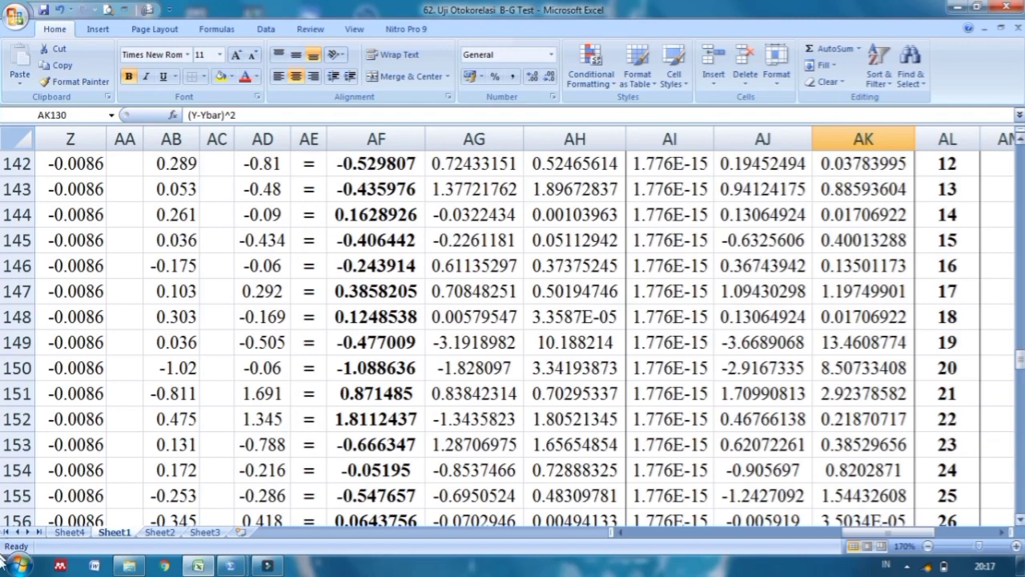
left_click(1019, 521)
left_click(1019, 521)
left_click(1019, 521)
left_click(1019, 521)
left_click(1019, 522)
left_click(1019, 521)
left_click(1019, 521)
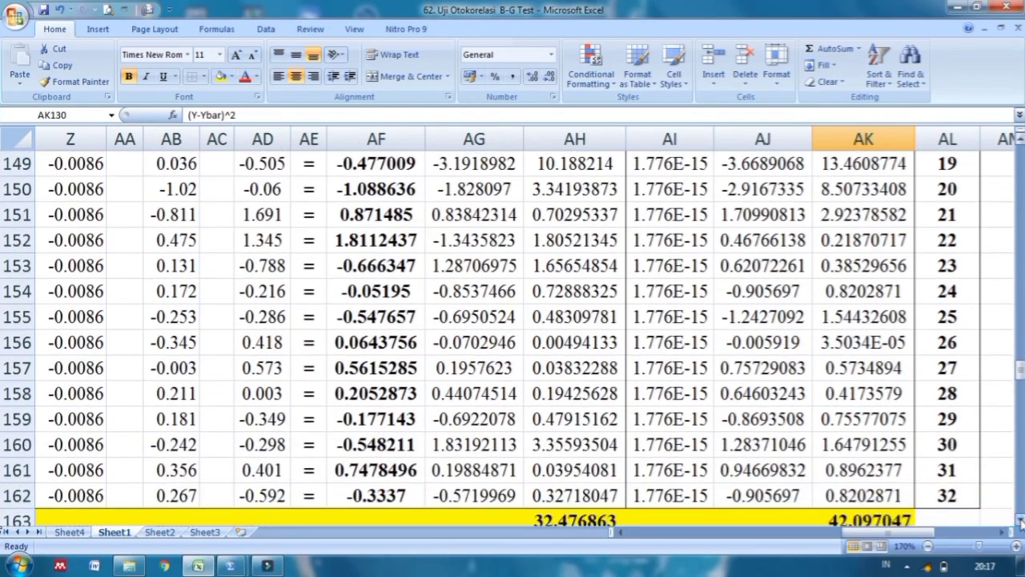
left_click(1020, 522)
left_click(1019, 522)
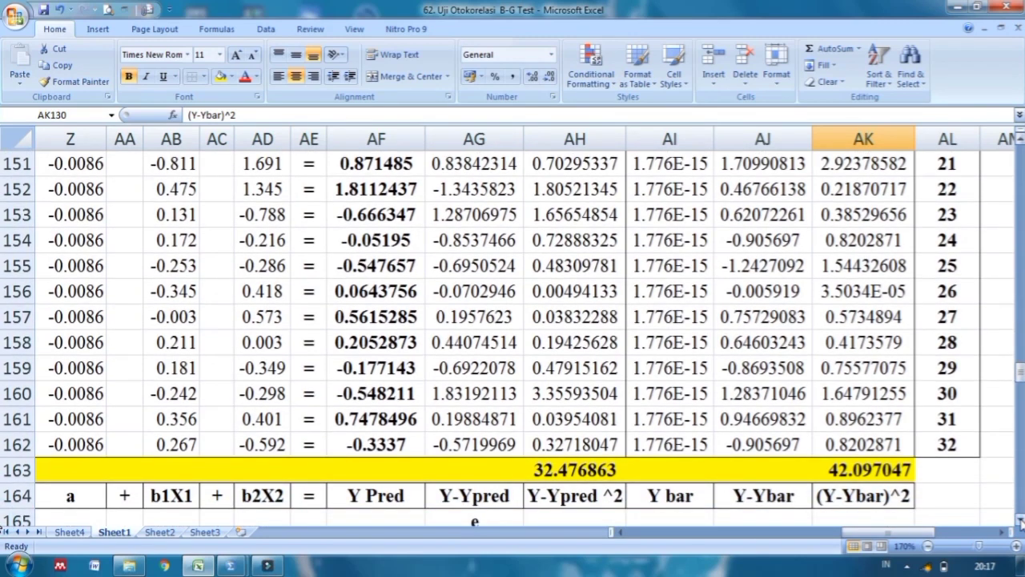
left_click(1020, 131)
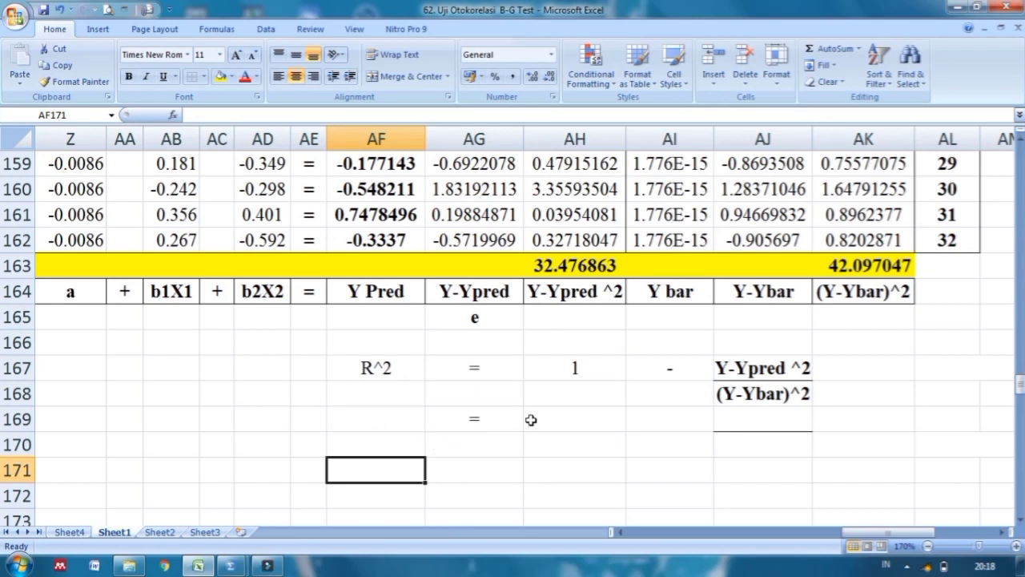
Start the substituted R^2 line in row 169 with 1 in AH169 and a minus sign in AI169
left_click(567, 420)
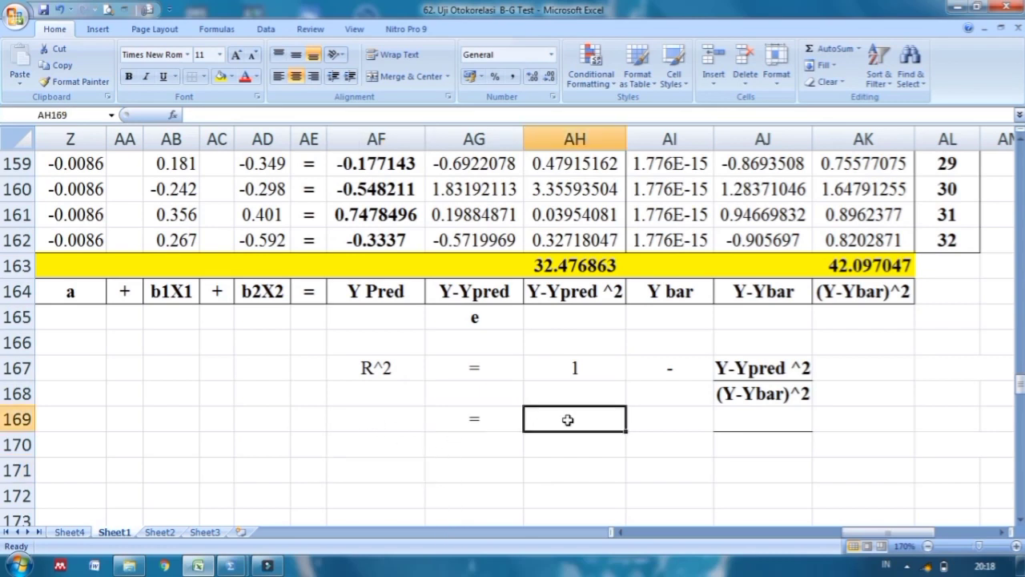
type("1")
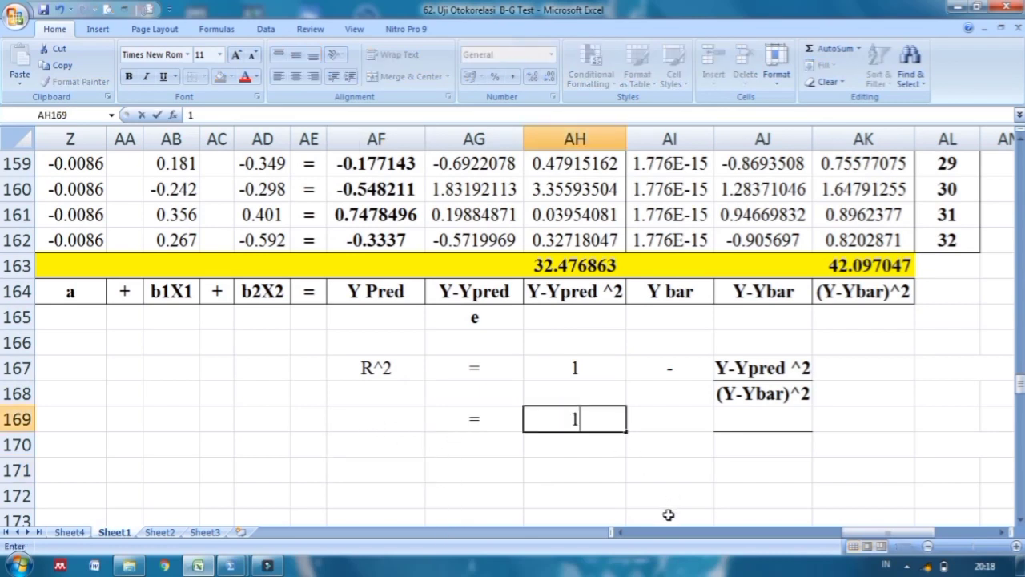
key("Tab")
type("-")
key("Tab")
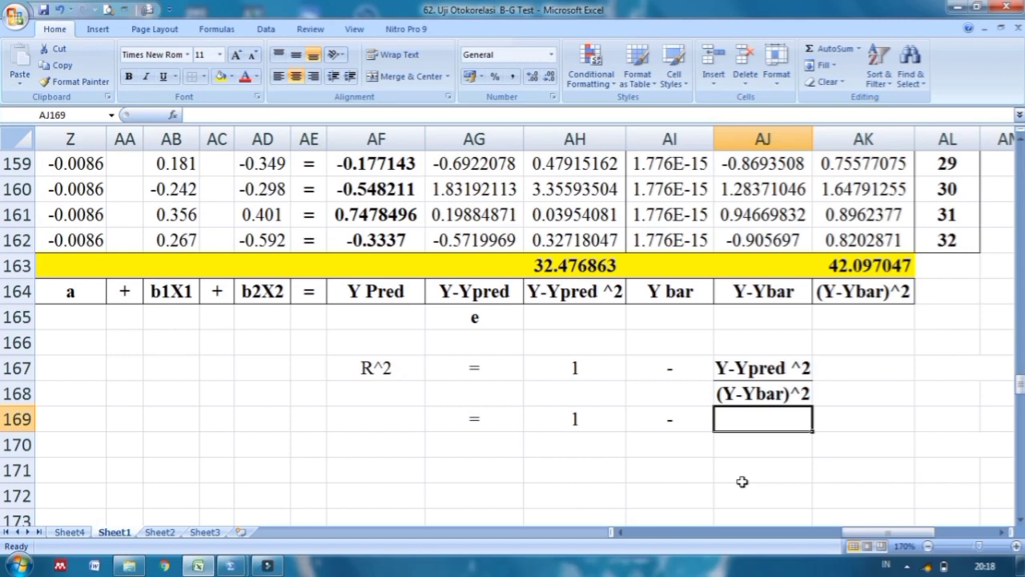
Fill the R^2 fraction by linking the numerator AJ169 to =AH163 and the denominator AJ170 to =AK163
left_click(553, 264)
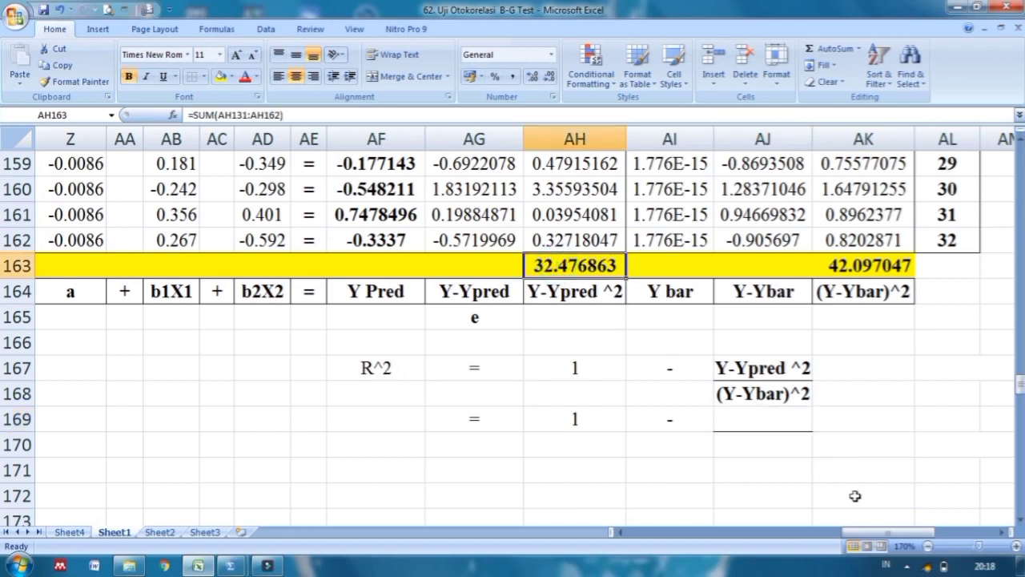
left_click(761, 419)
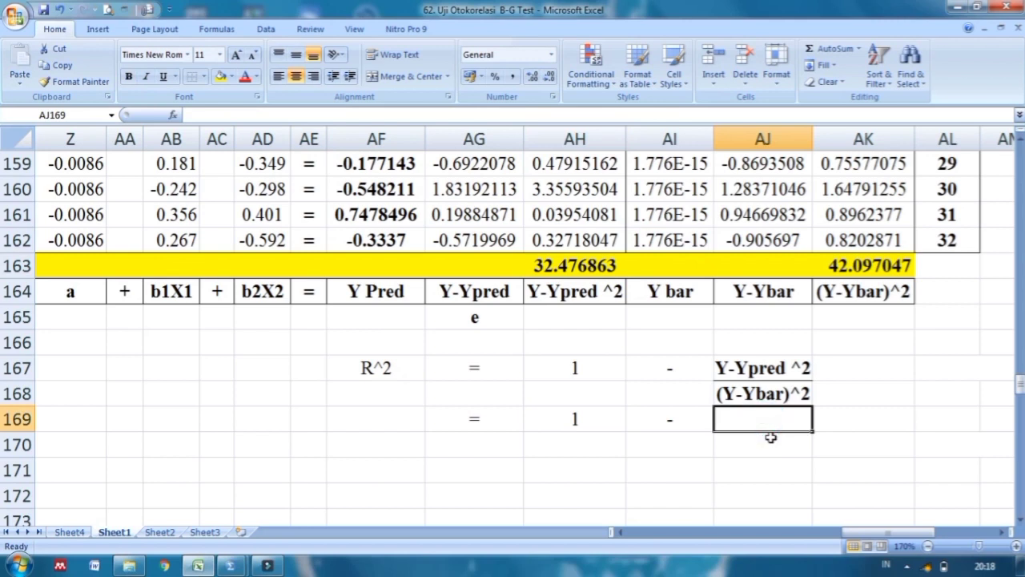
type("=")
left_click(576, 265)
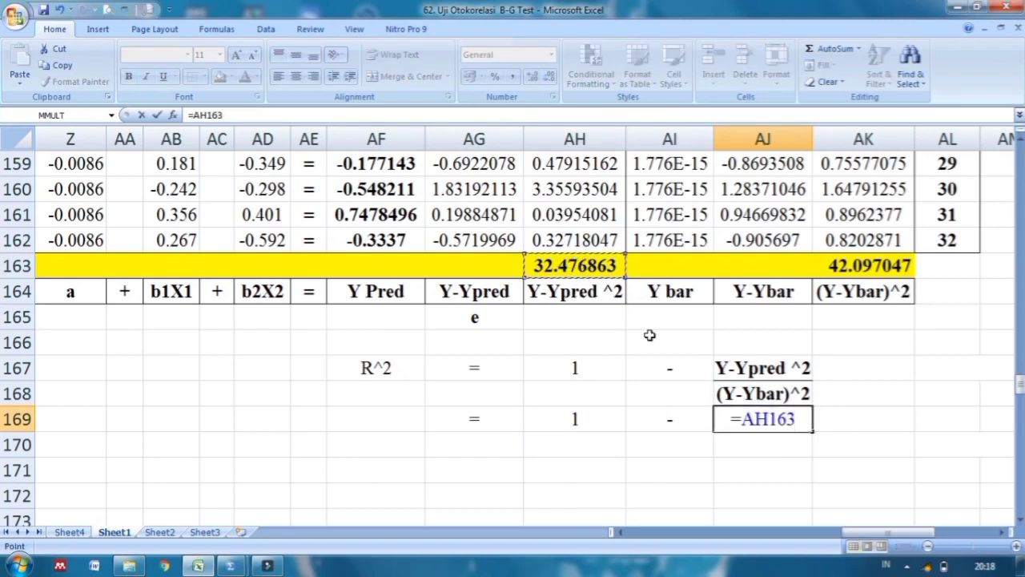
key("Return")
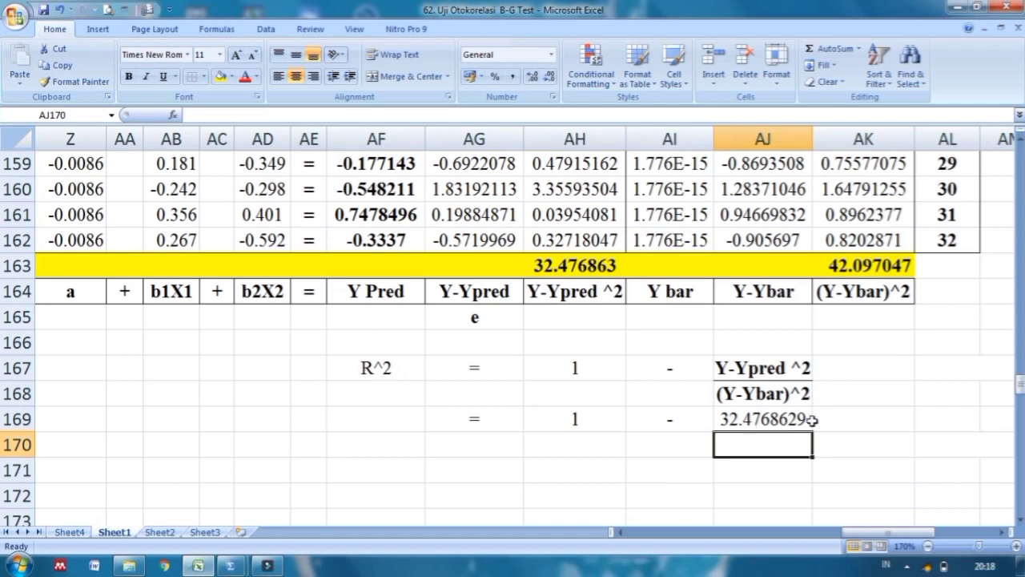
type("=")
left_click(866, 269)
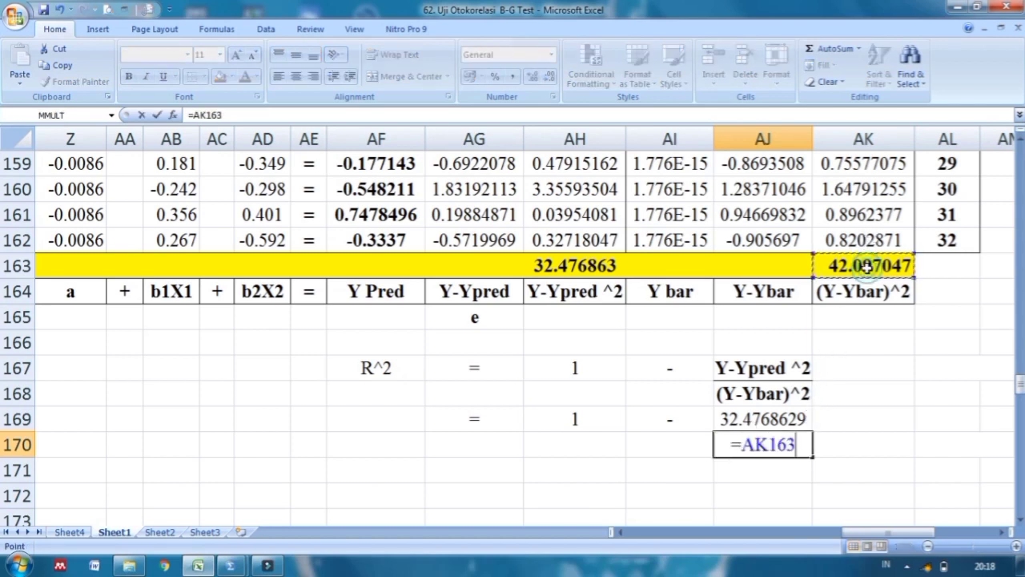
key("Return")
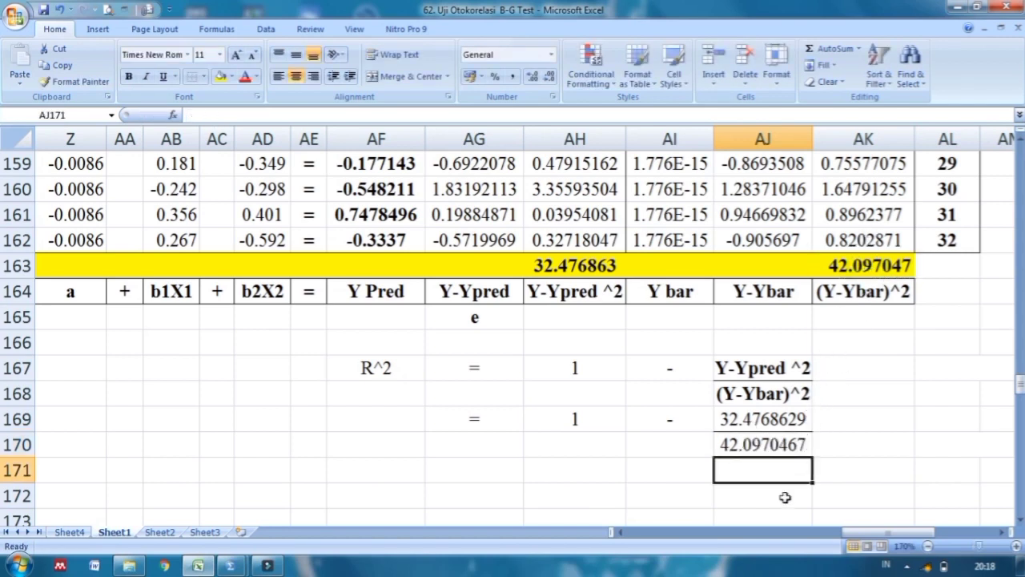
Begin the following R^2 line in row 171 with an equals sign in AG171, 1 in AH171 and a minus sign in AI171
left_click(479, 478)
type("=")
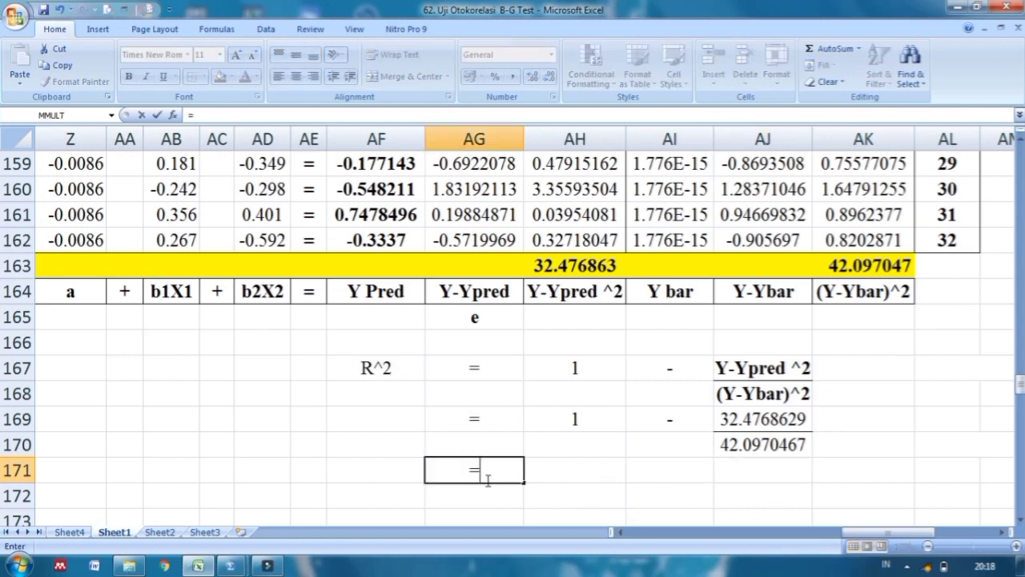
key("Tab")
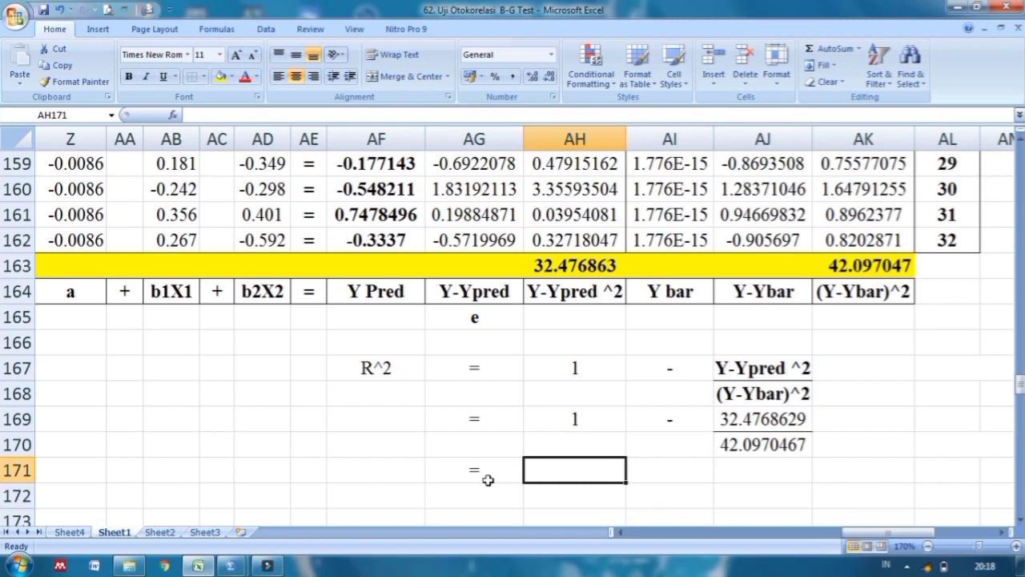
type("1")
key("Tab")
type("-")
key("Tab")
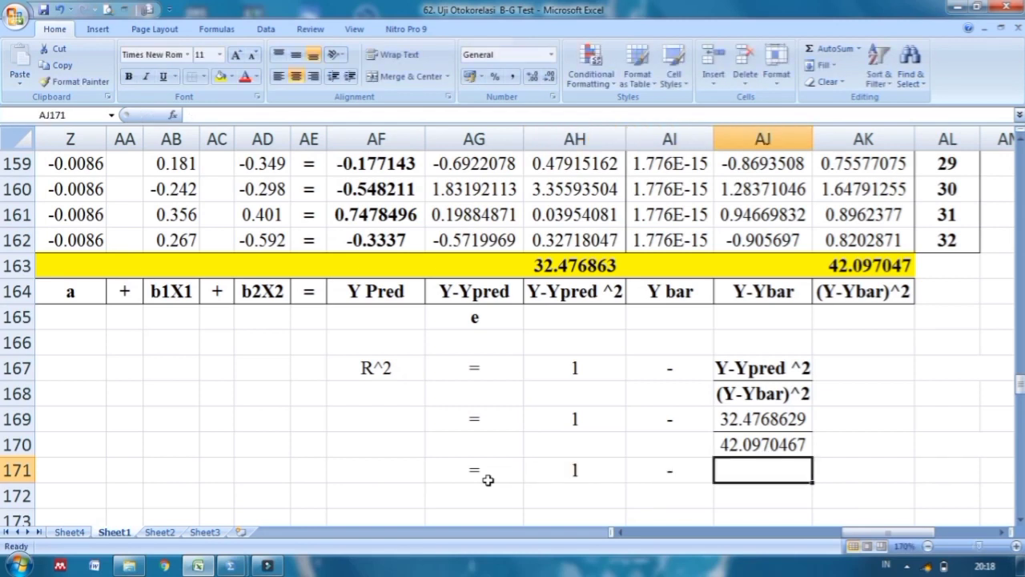
Calculate the fraction's quotient in AJ171 with the formula =AJ169/AJ170
type("=")
left_click(773, 420)
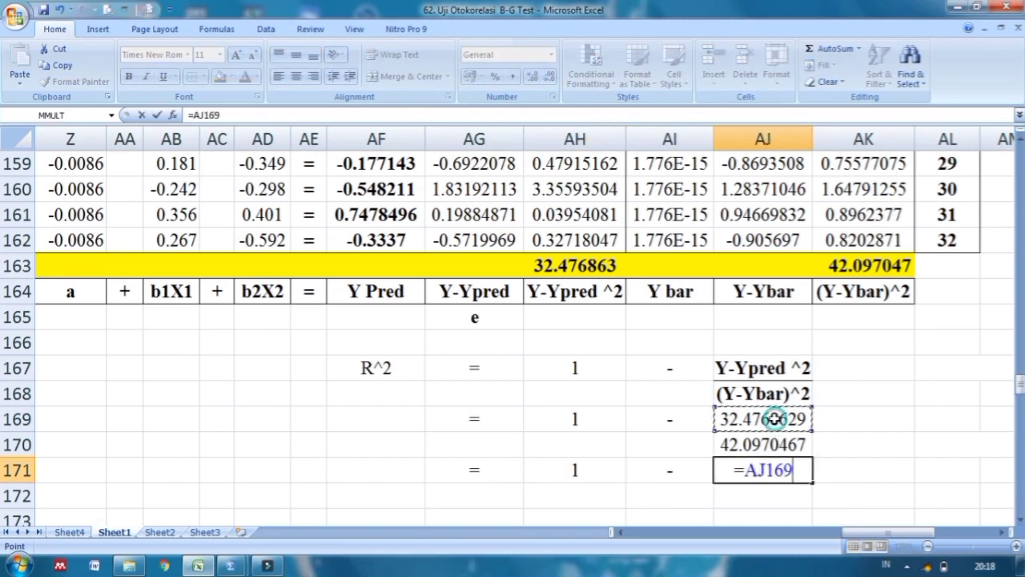
type("/")
left_click(774, 445)
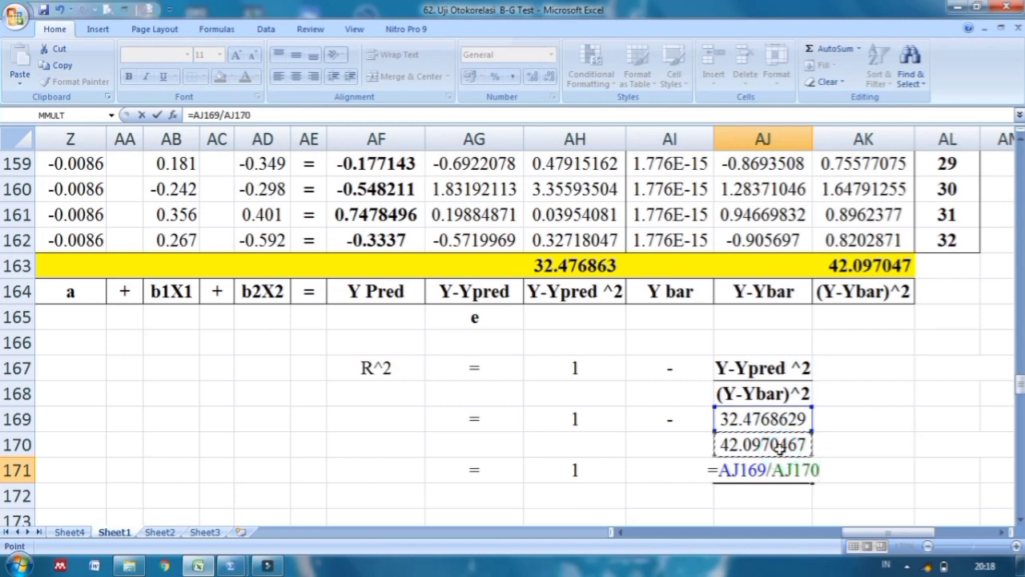
key("Return")
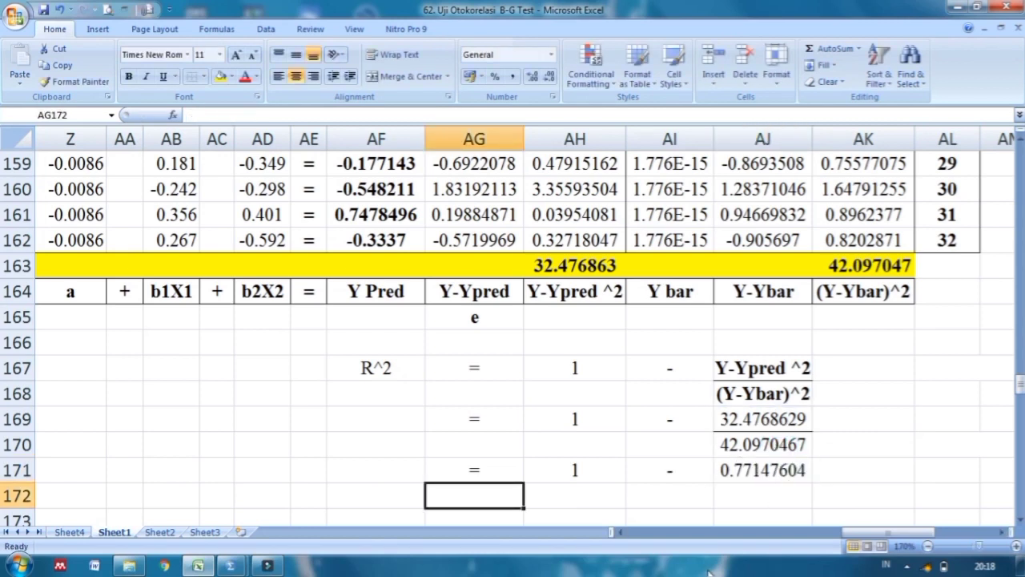
Put an equals sign in AG172 and calculate the final R^2 in AH172 with =AH171-AJ171
type("=")
key("Tab")
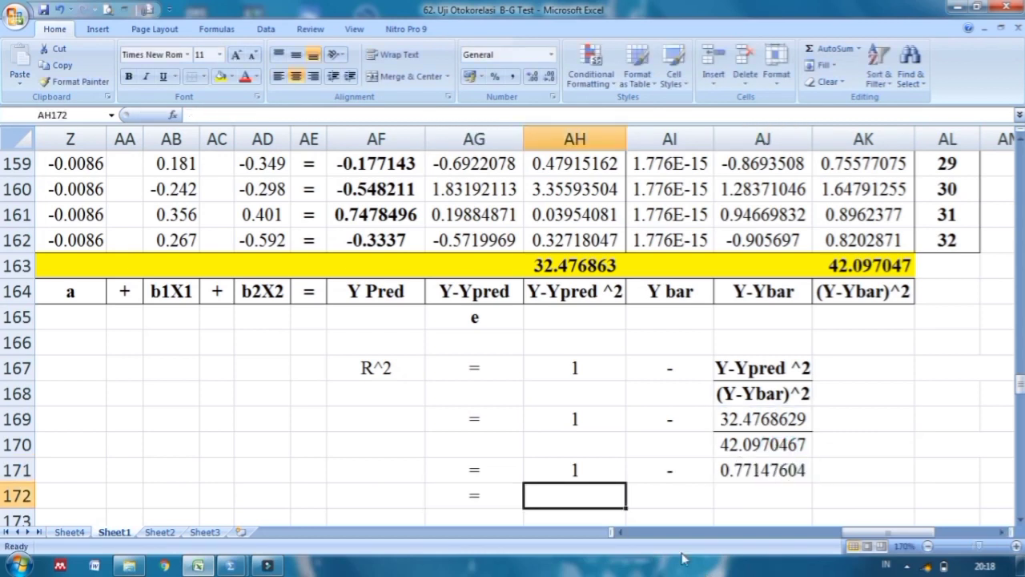
type("=")
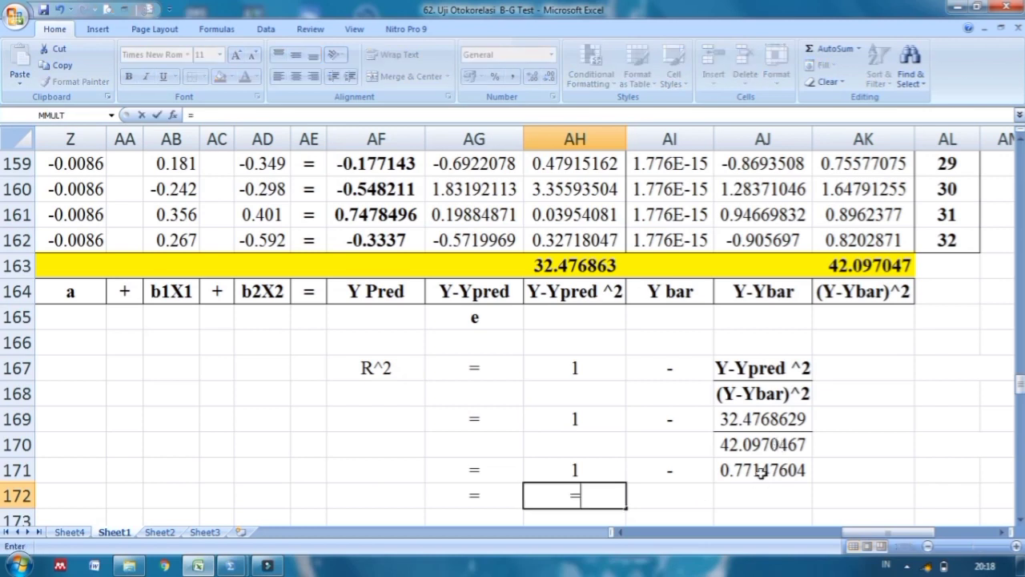
left_click(597, 468)
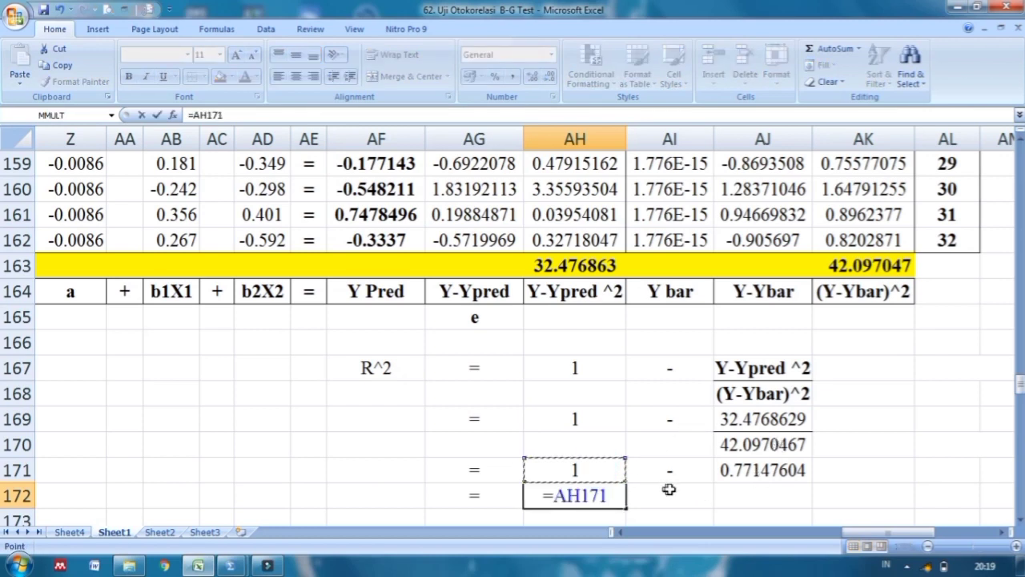
type("-")
left_click(726, 470)
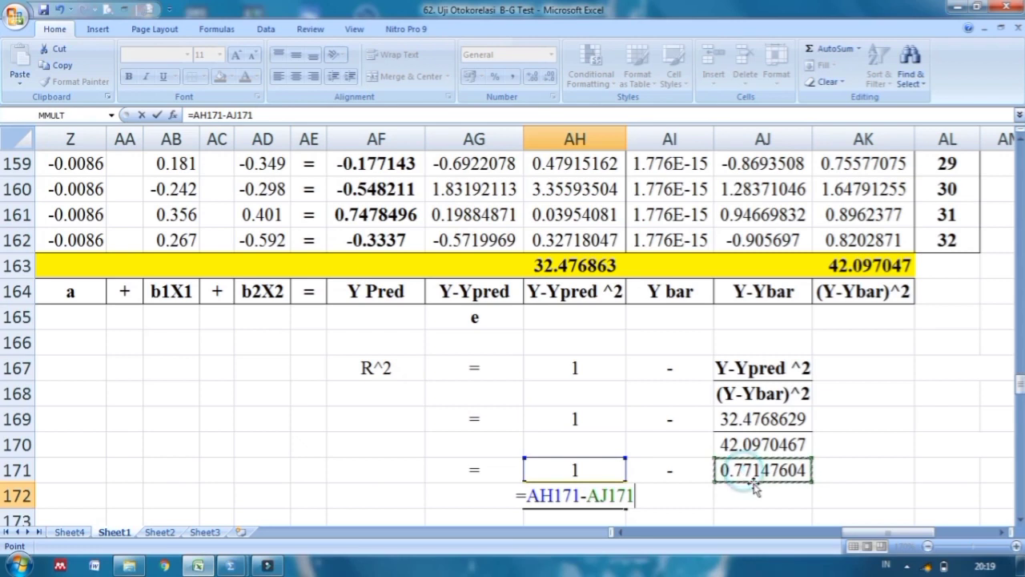
key("Return")
key("Left")
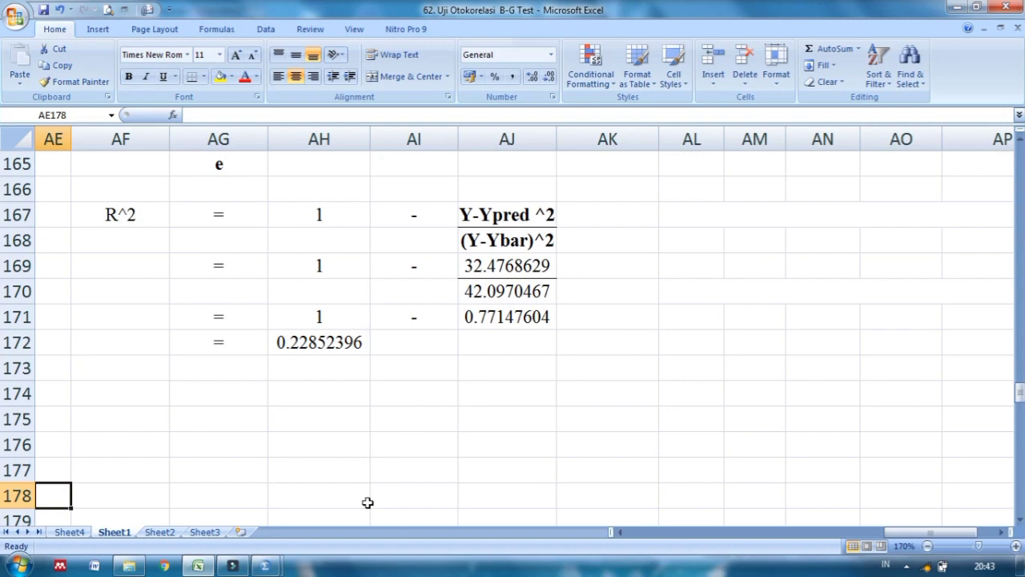
Switch to the SPSS output viewer and copy the Model Summary table of the Ut_1 and Ut_2 regression
mouse_move(266, 563)
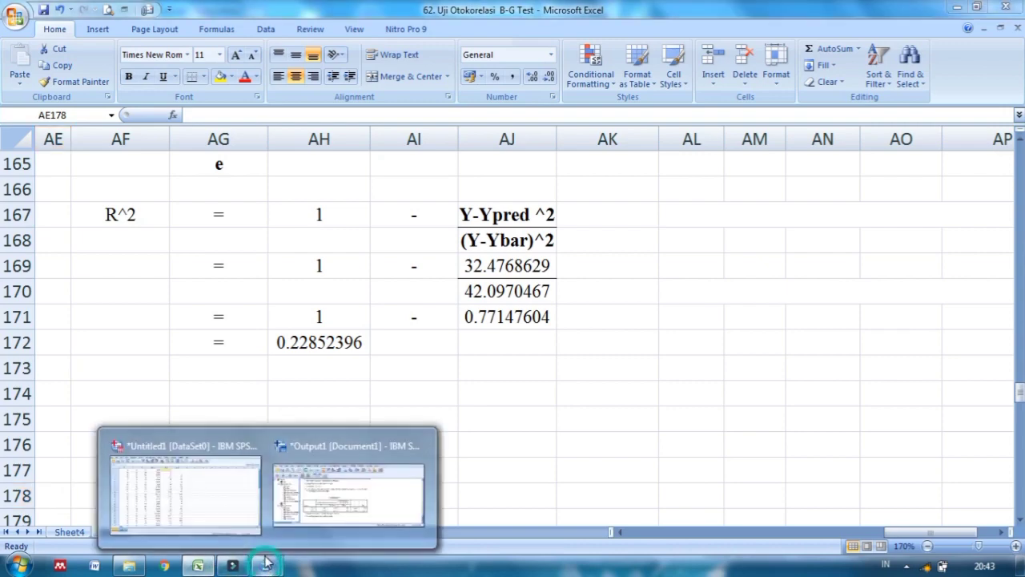
left_click(383, 497)
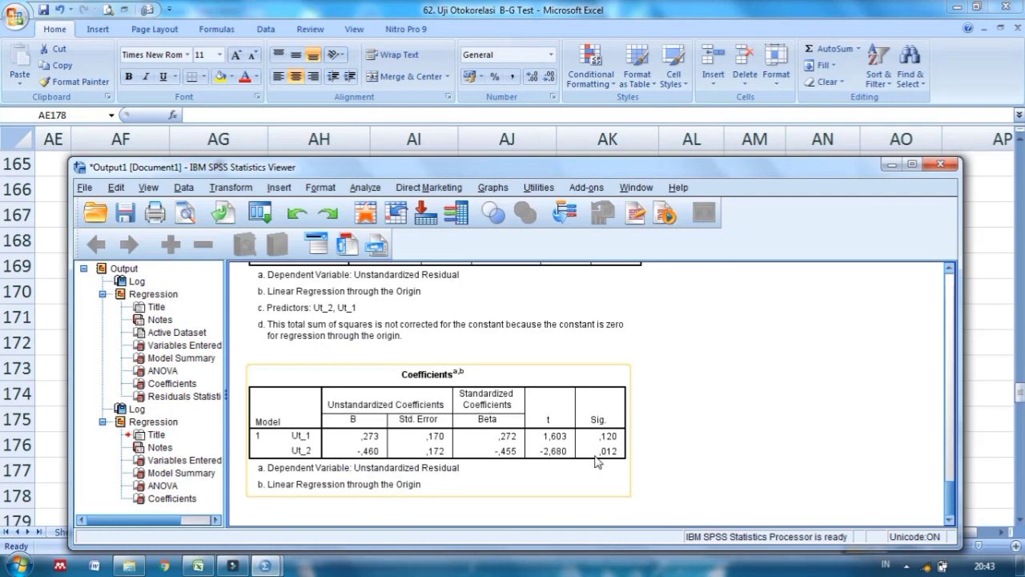
scroll(675, 454, "up", 6)
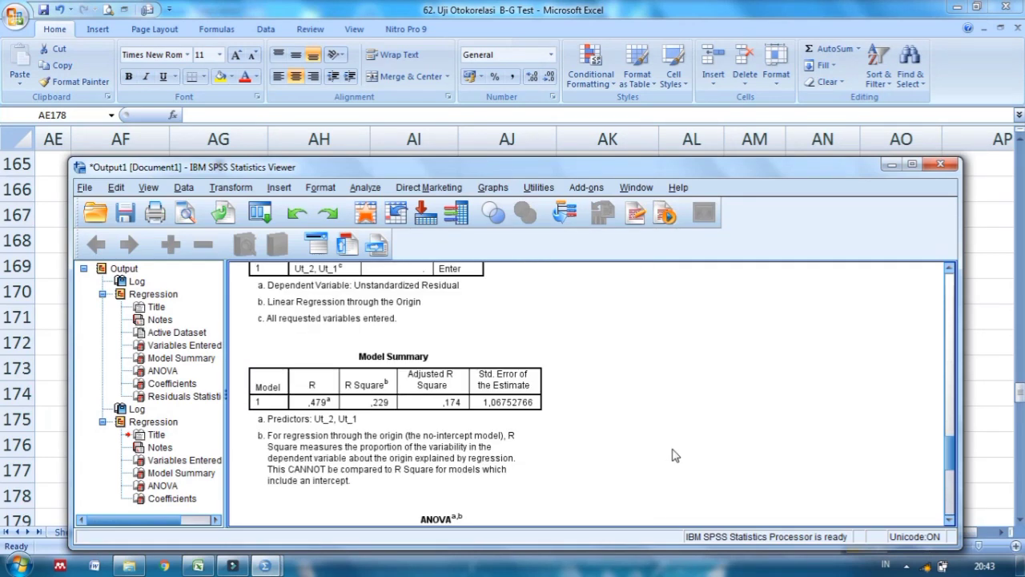
right_click(450, 362)
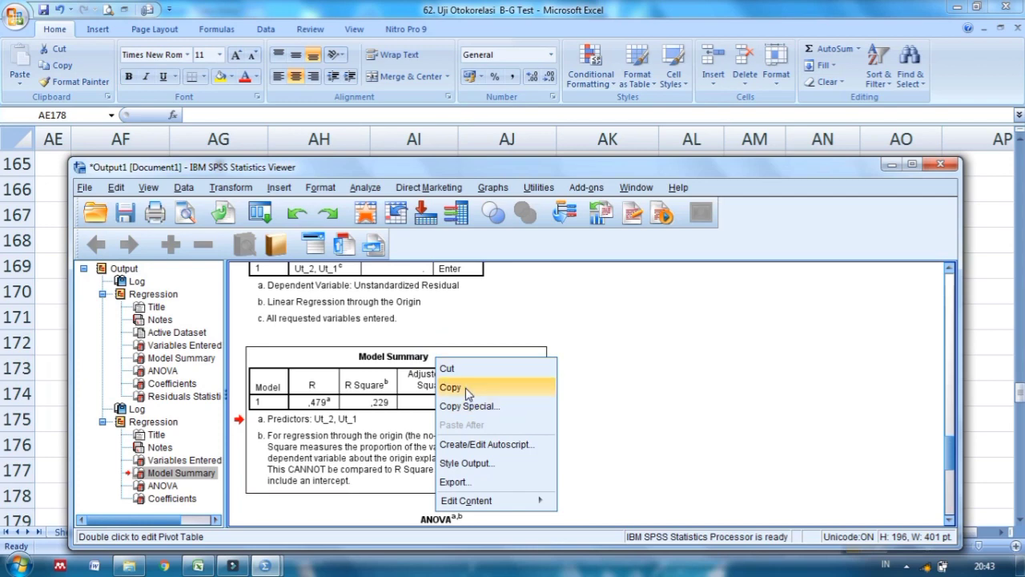
left_click(450, 387)
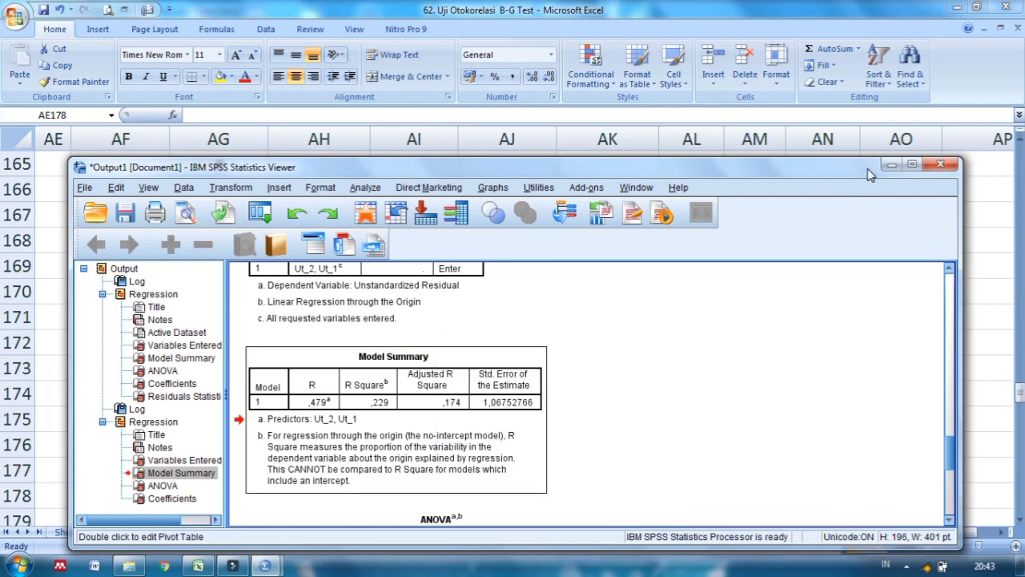
Return to the Excel workbook and paste the copied SPSS Model Summary table at AL170, beside the R^2 calculation
left_click(891, 165)
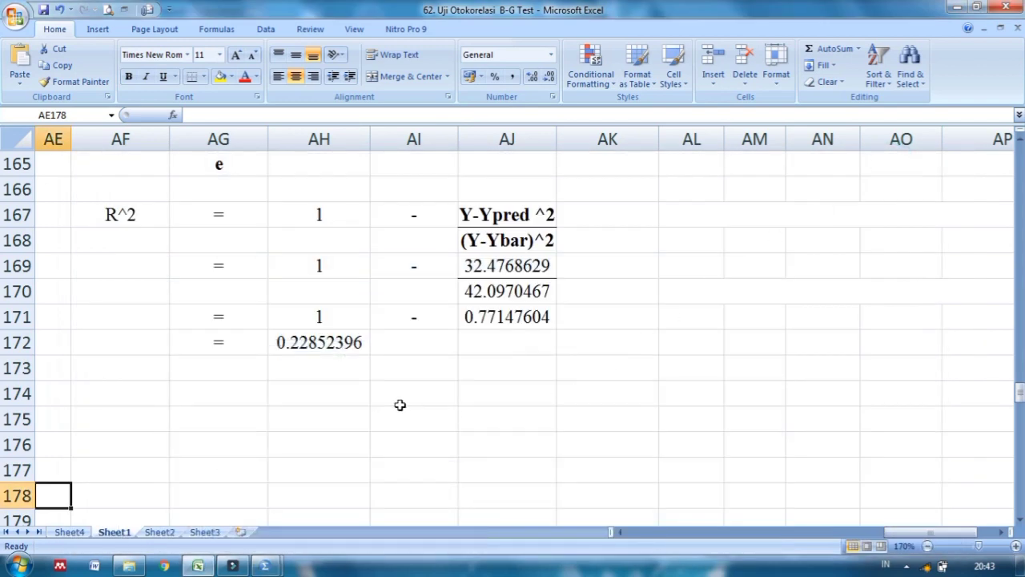
right_click(680, 293)
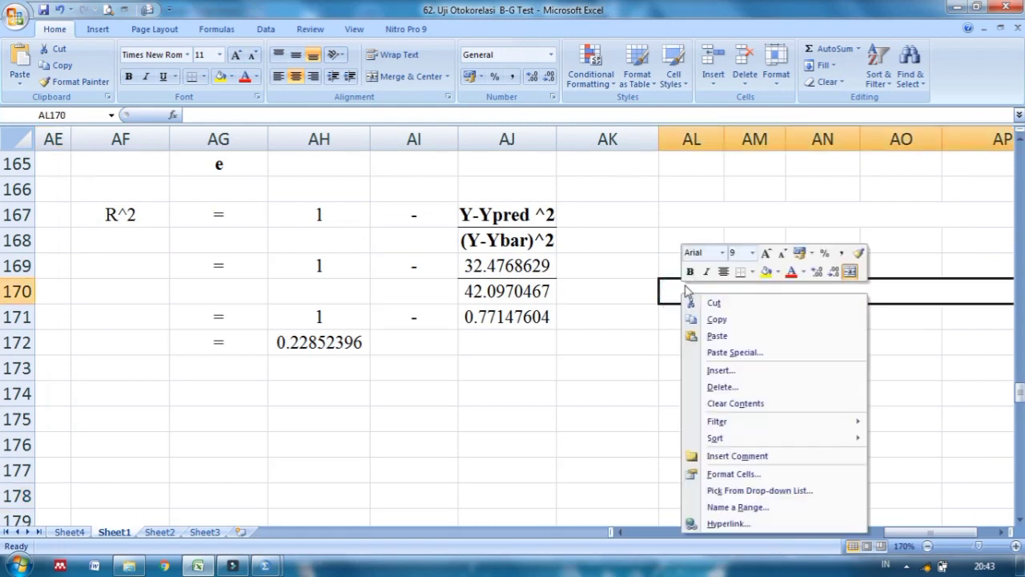
left_click(717, 335)
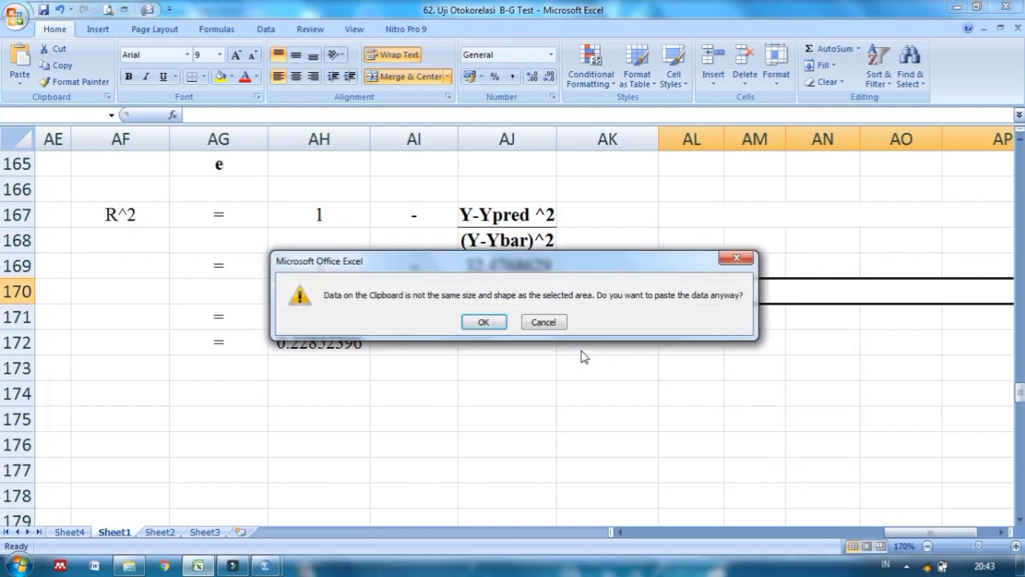
left_click(484, 321)
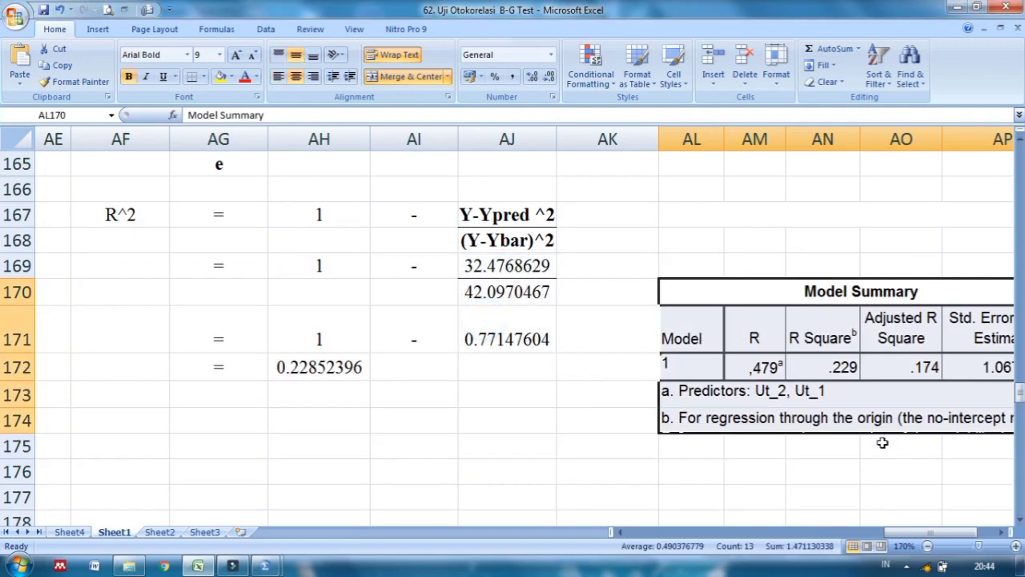
left_click(1002, 532)
left_click(1003, 532)
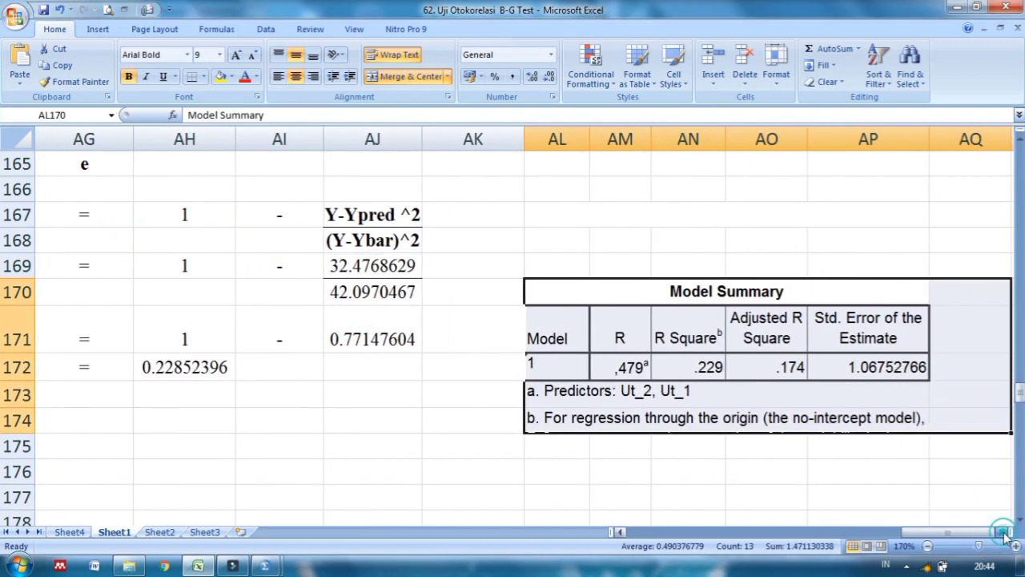
Highlight the manually calculated R^2 in AH172 and the pasted R Square value in AN172 with yellow fill
left_click(614, 477)
left_click(171, 368)
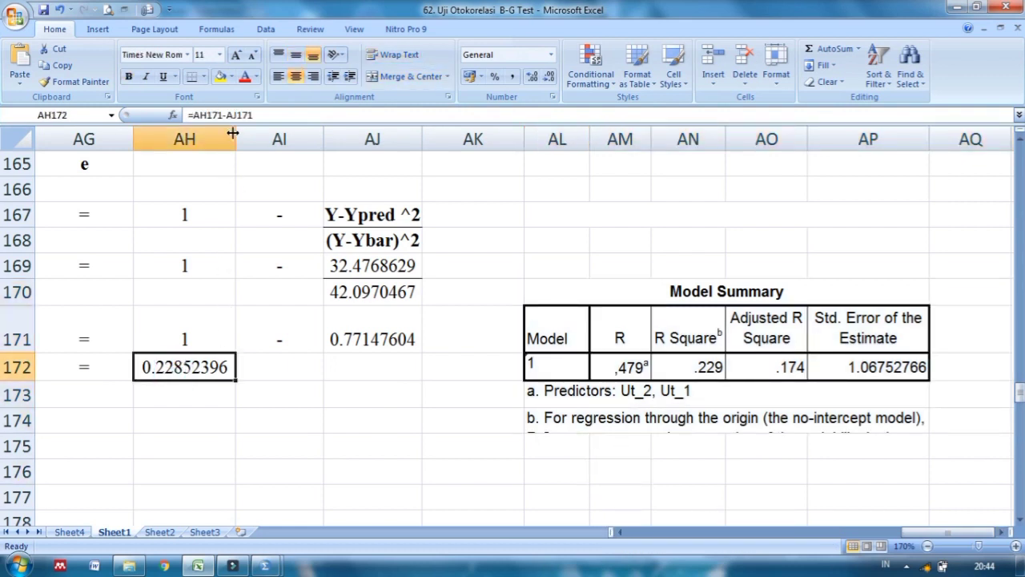
left_click(218, 78)
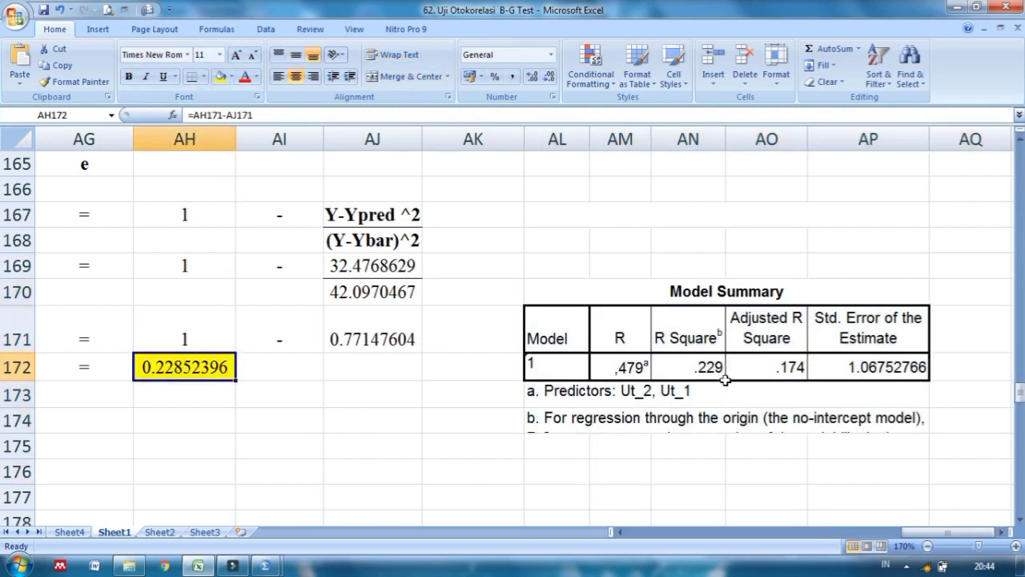
left_click(708, 368)
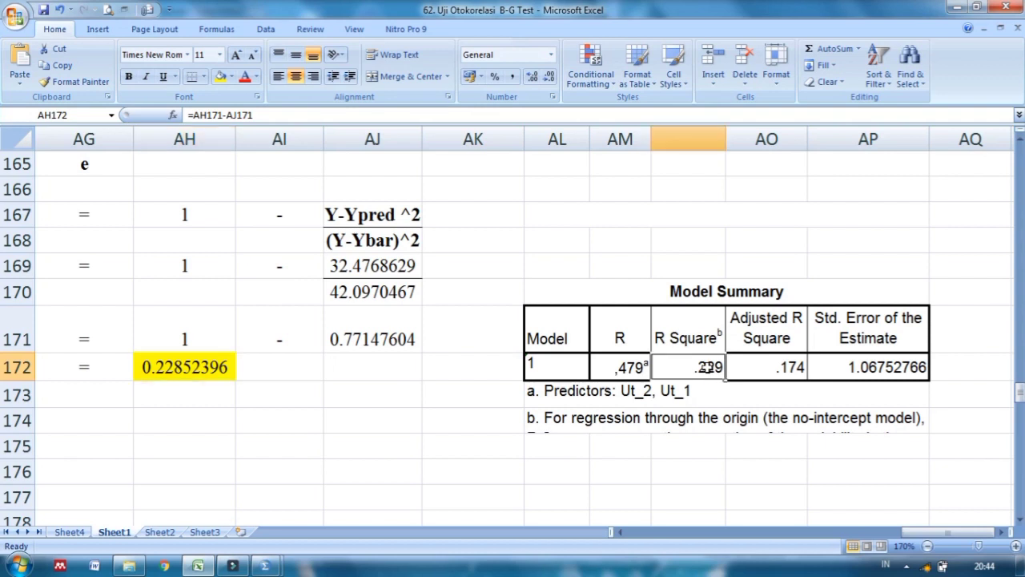
left_click(218, 78)
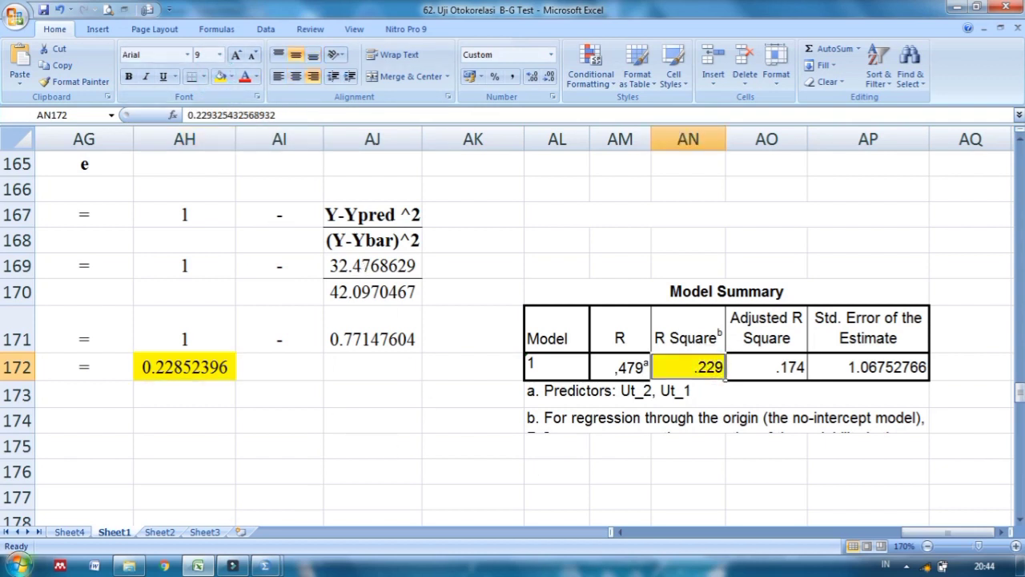
left_click(346, 438)
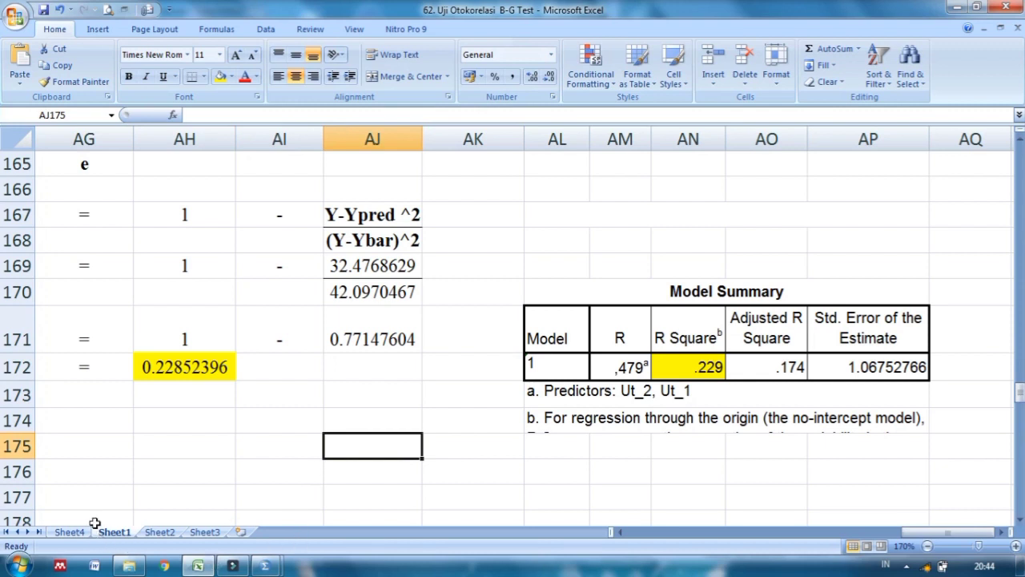
On Sheet4, fill row 7 below the X^2 formula from column G with =, 32-2, X and 0.22
left_click(68, 531)
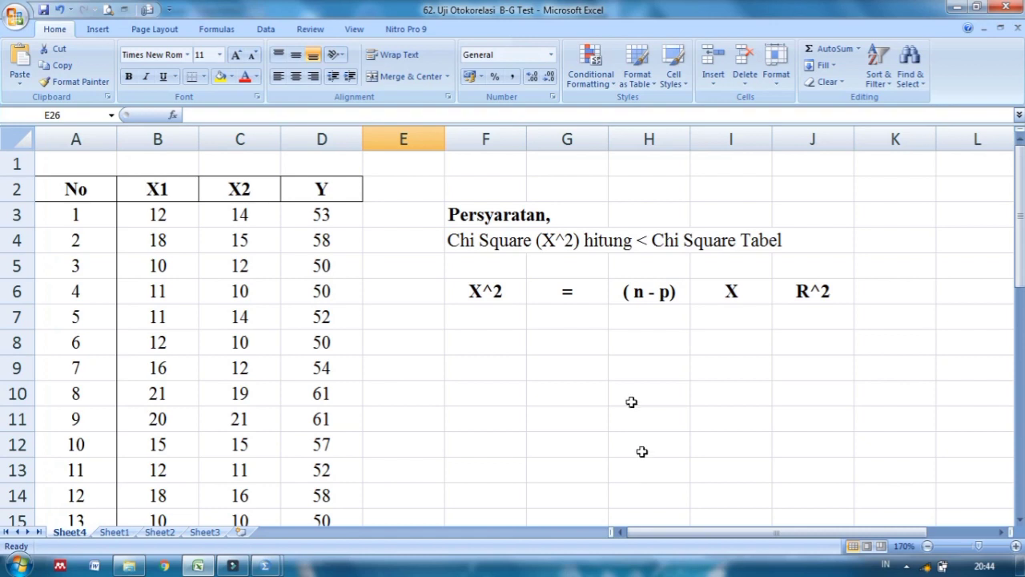
left_click(567, 319)
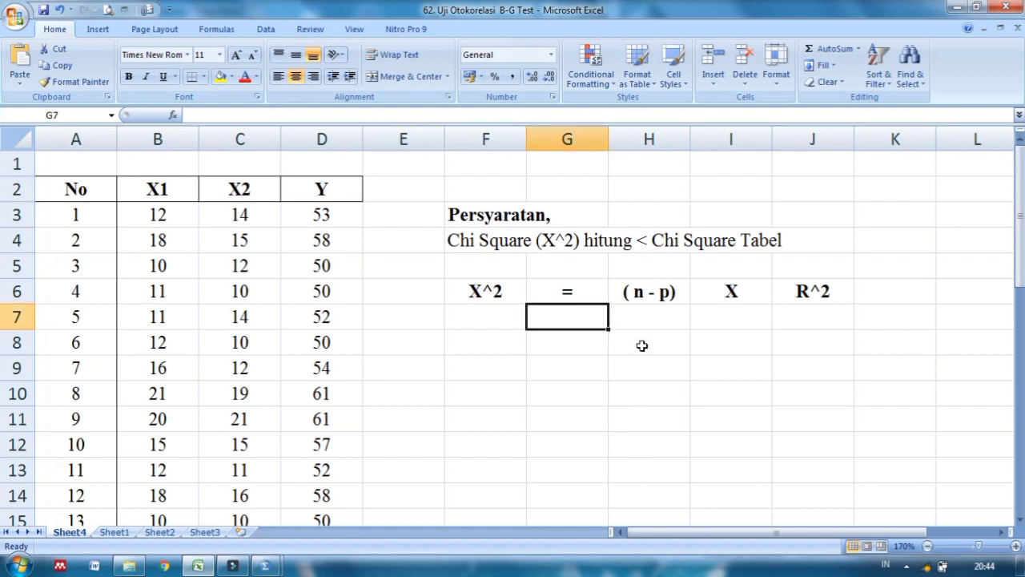
type("=")
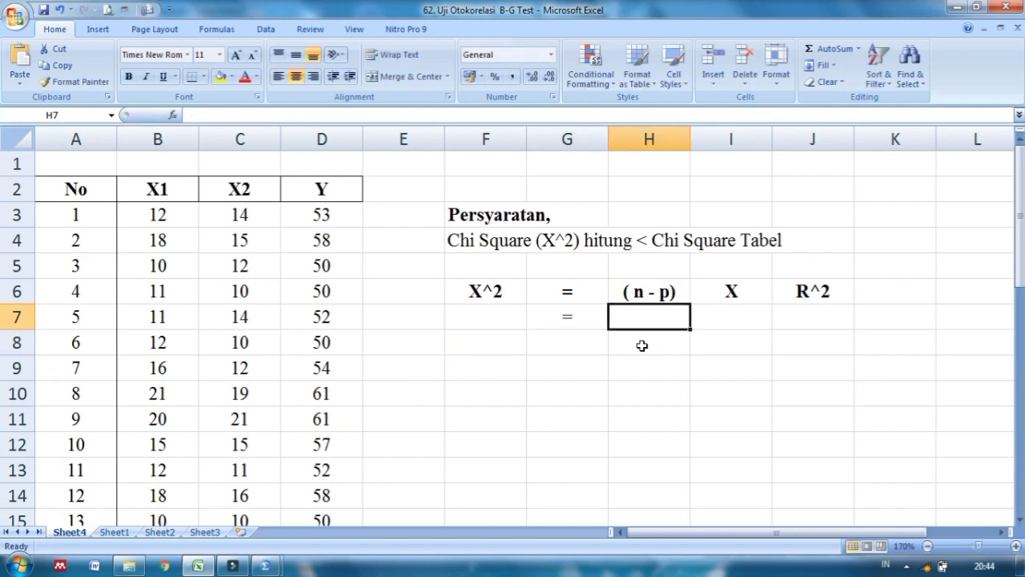
type("32-")
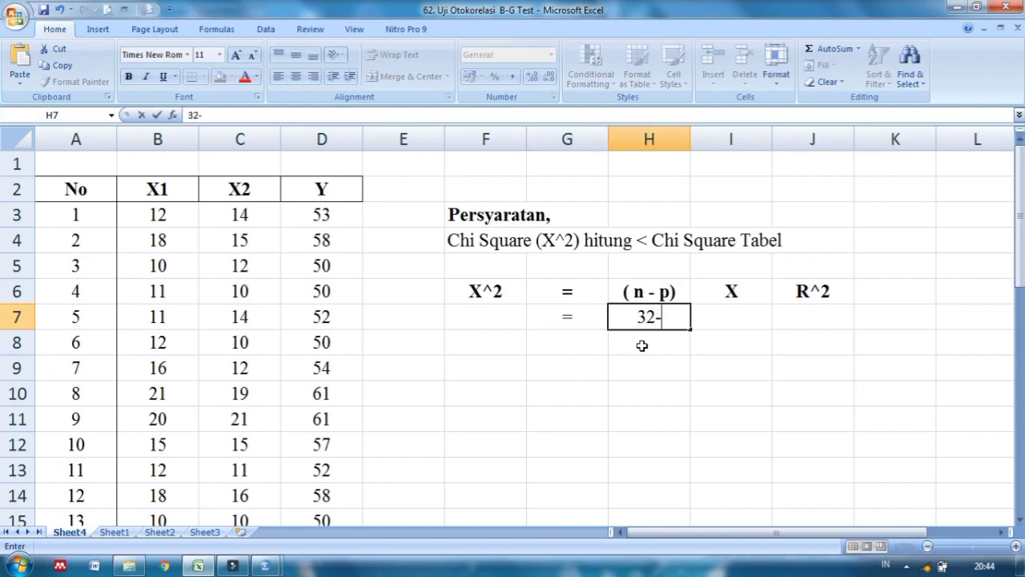
type("2")
key("Tab")
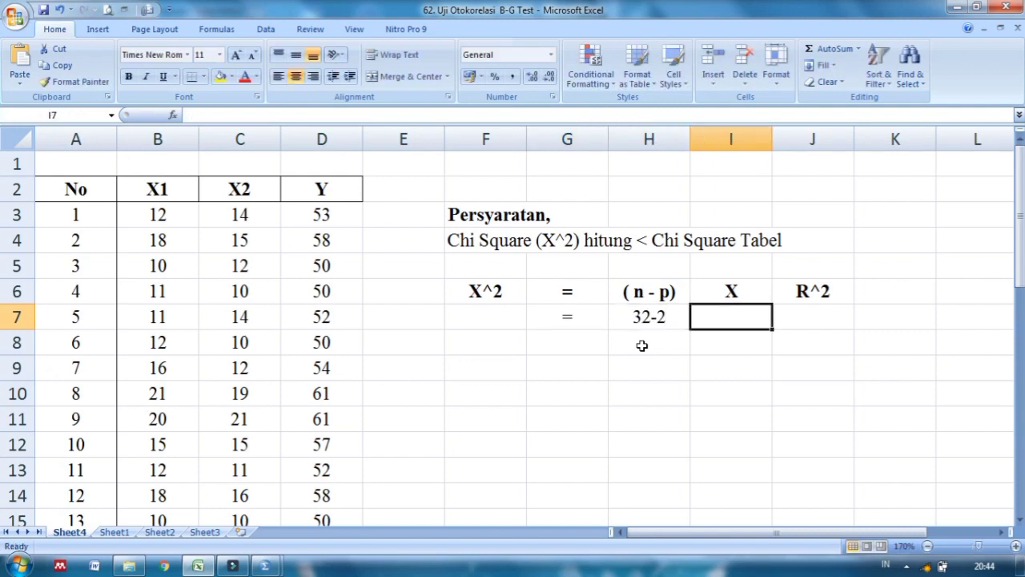
type("X")
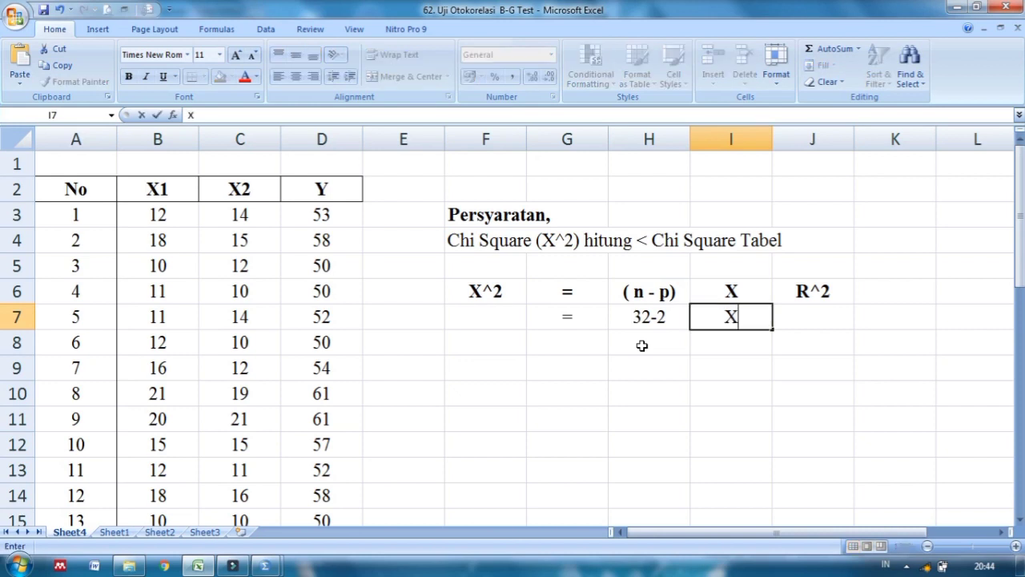
key("Tab")
type("0")
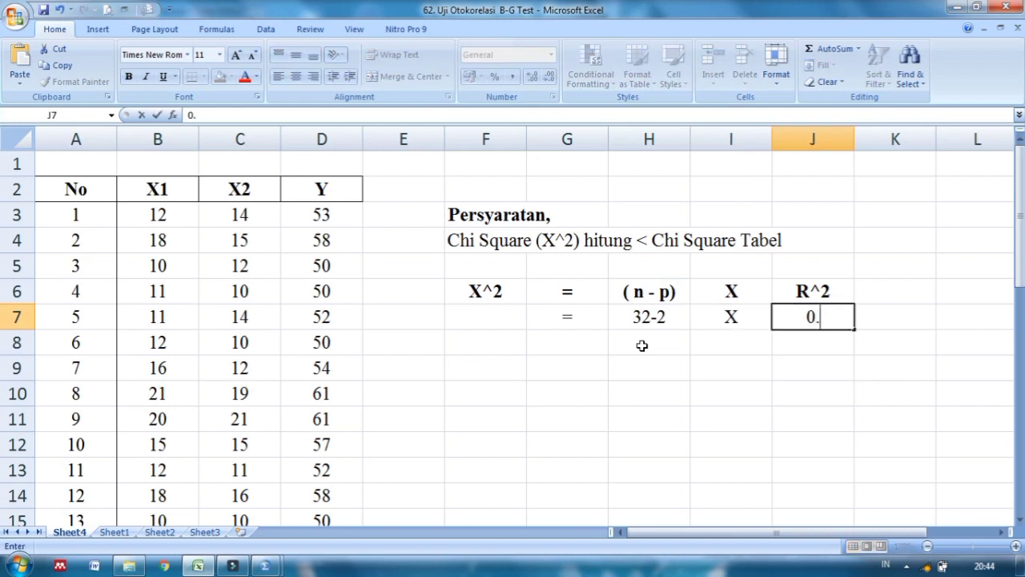
type(".22")
key("Return")
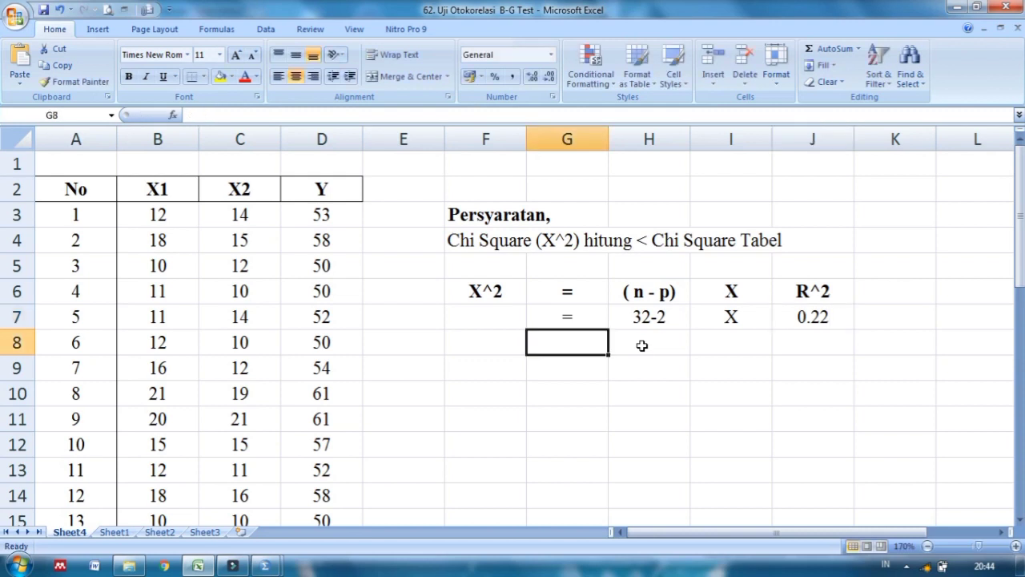
Enter the simplified chi-square line in row 8 from column G as =, 30, X and 0.22
type("=")
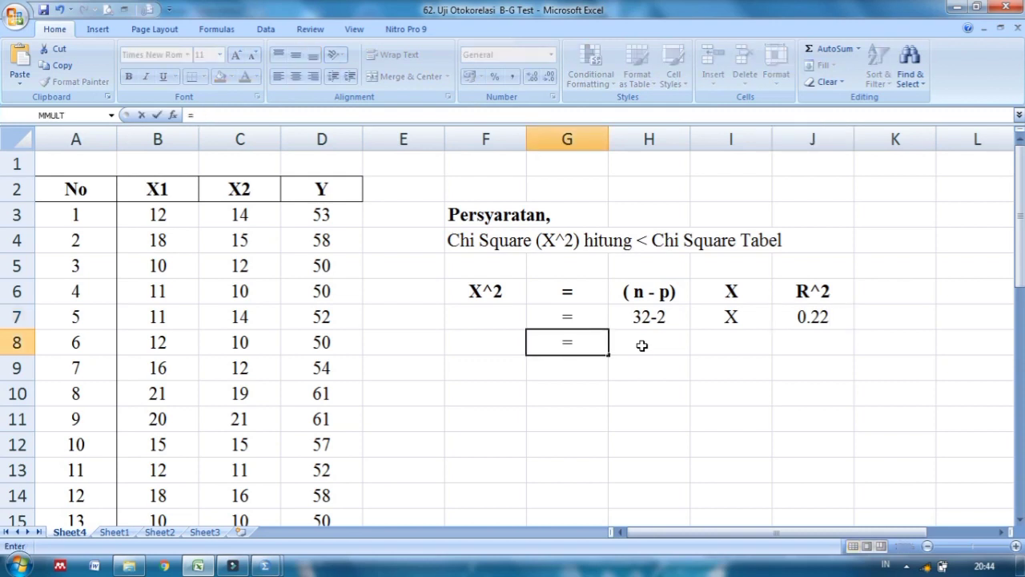
key("Tab")
type("30")
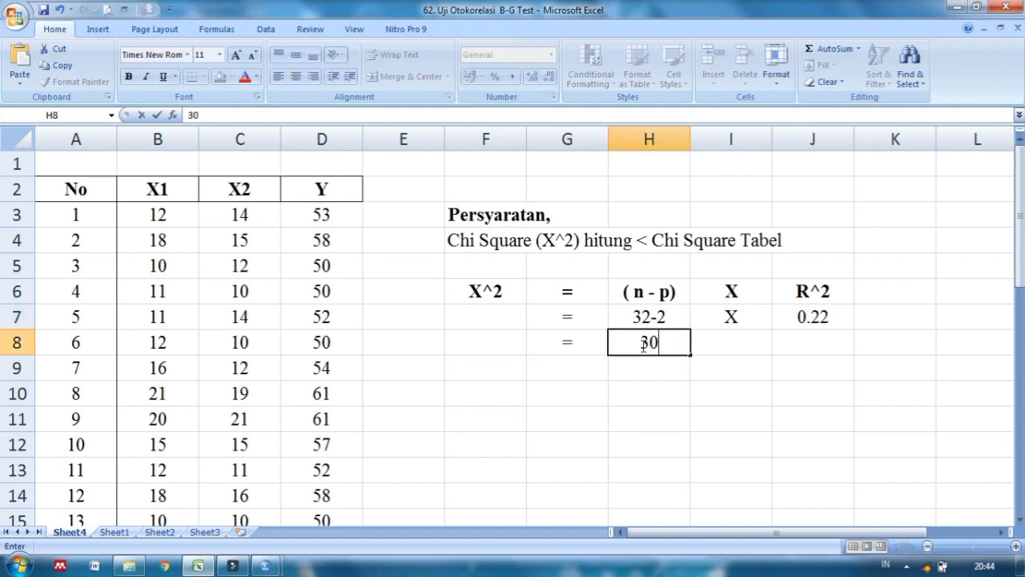
key("Tab")
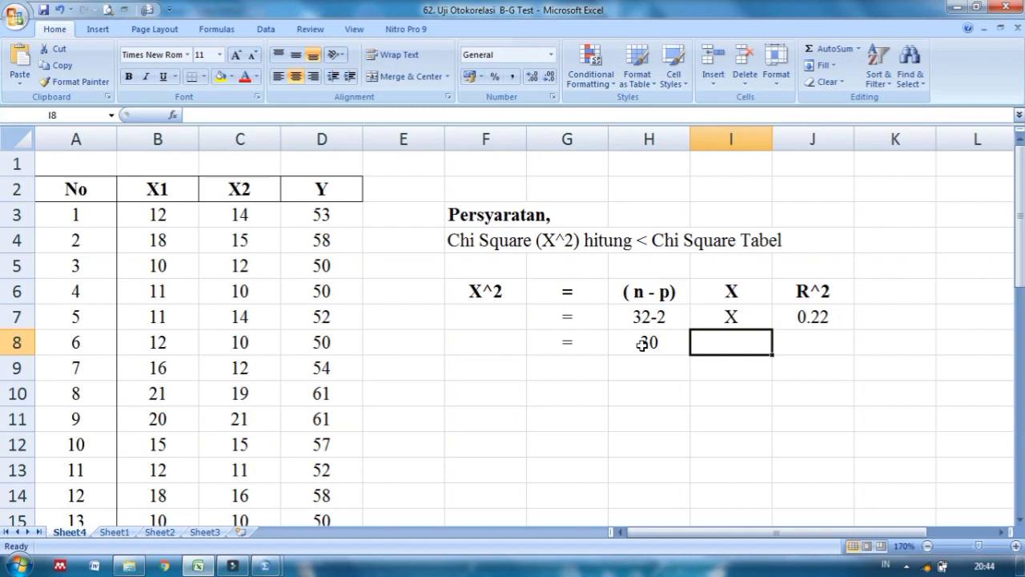
type("X")
key("Tab")
type("0.")
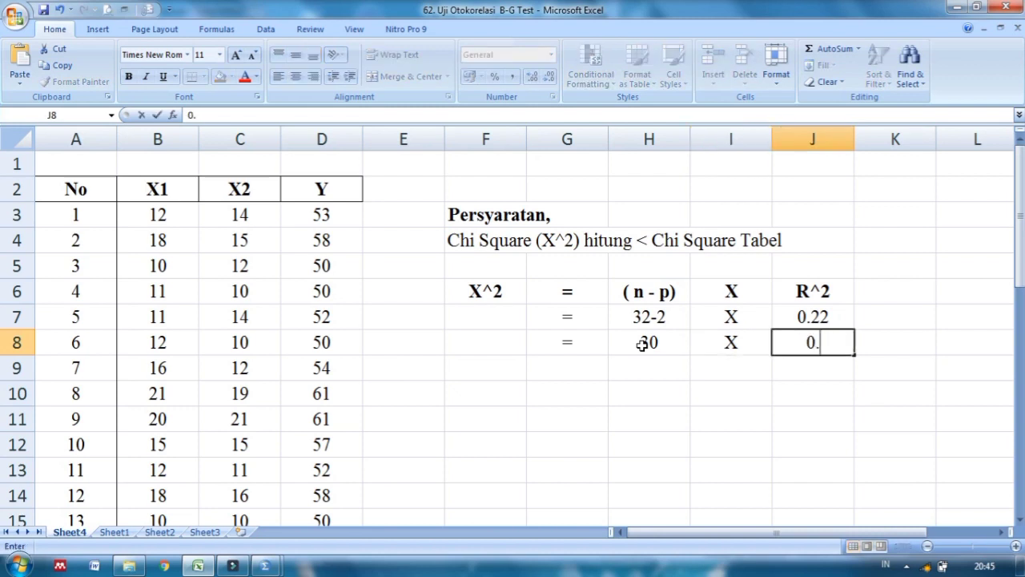
type("22")
key("Return")
Put an equals sign in G9 and calculate the chi-square value in H9 with =H8*J8
type("=")
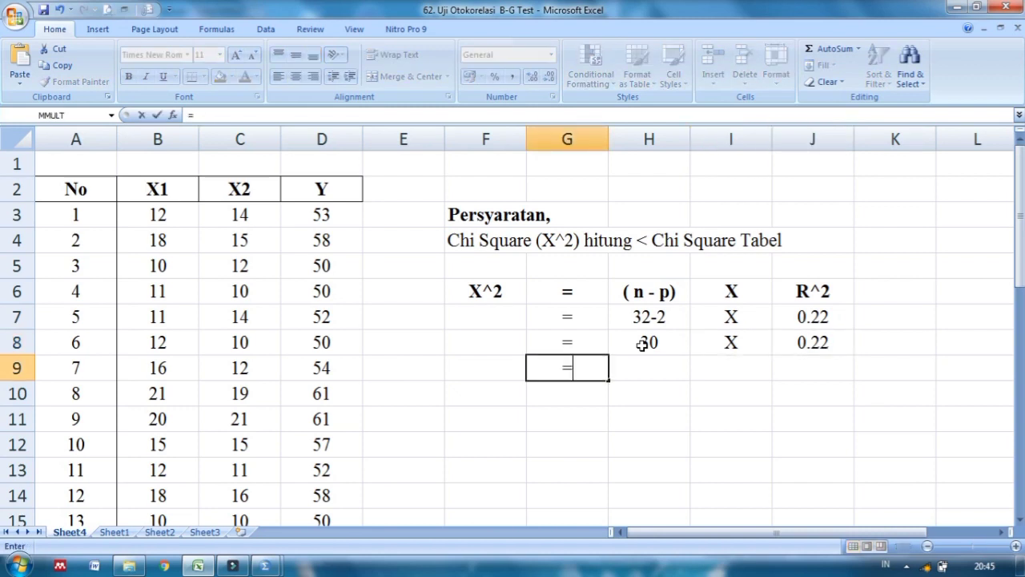
key("Tab")
type("=")
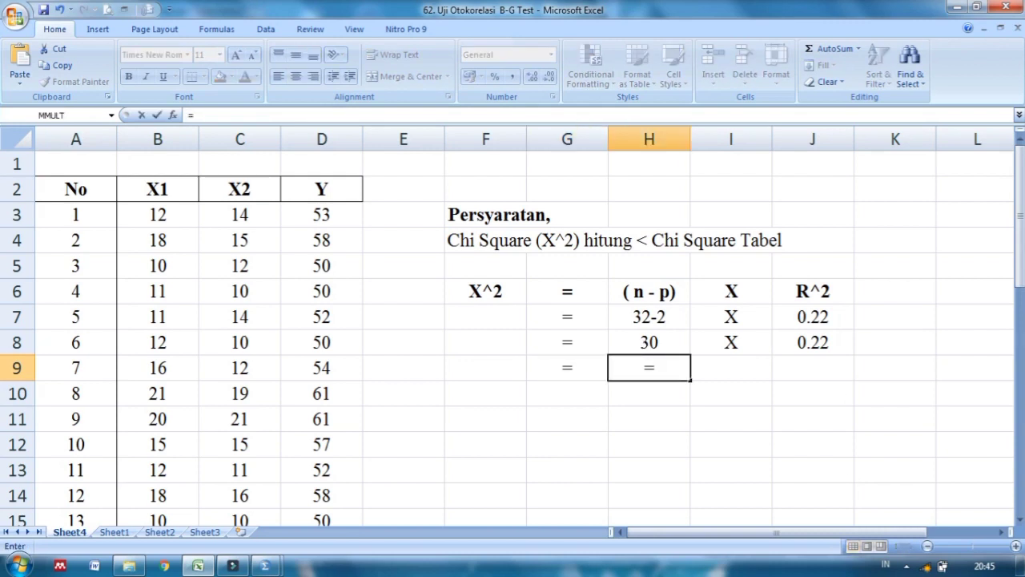
left_click(650, 341)
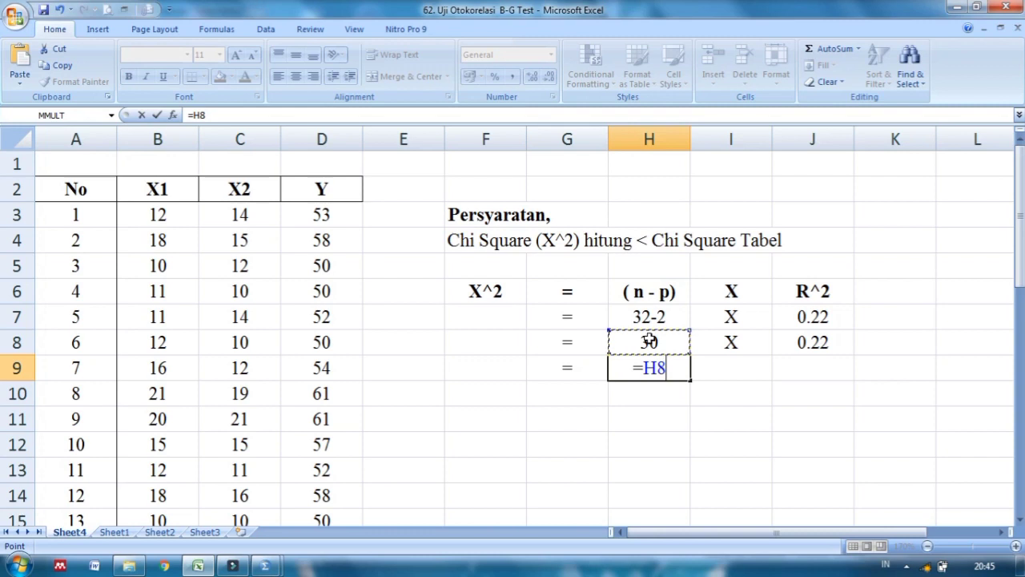
type("*")
left_click(802, 338)
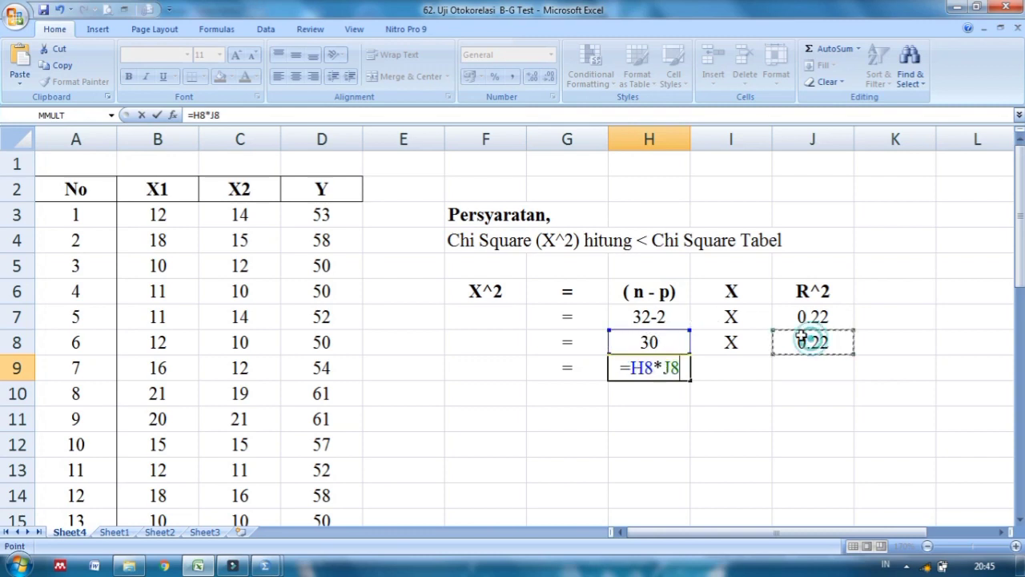
key("Return")
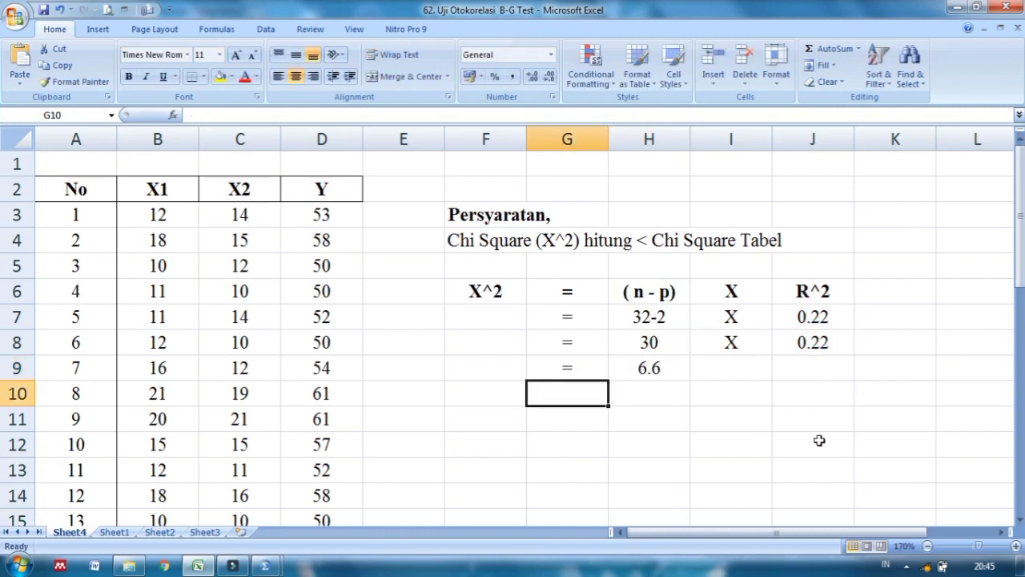